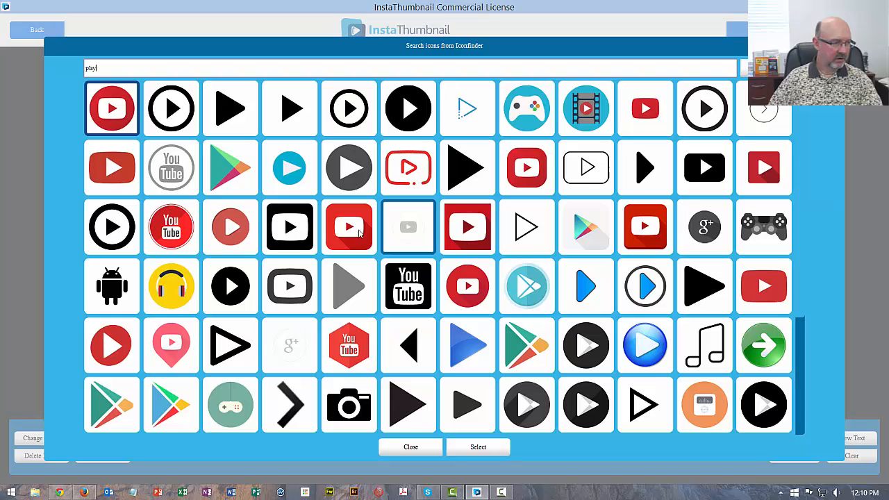
- Insert the solid black circular play icon from the "play" results, enlarge it and place it over the thumbnail's lower-left area
left_click(407, 120)
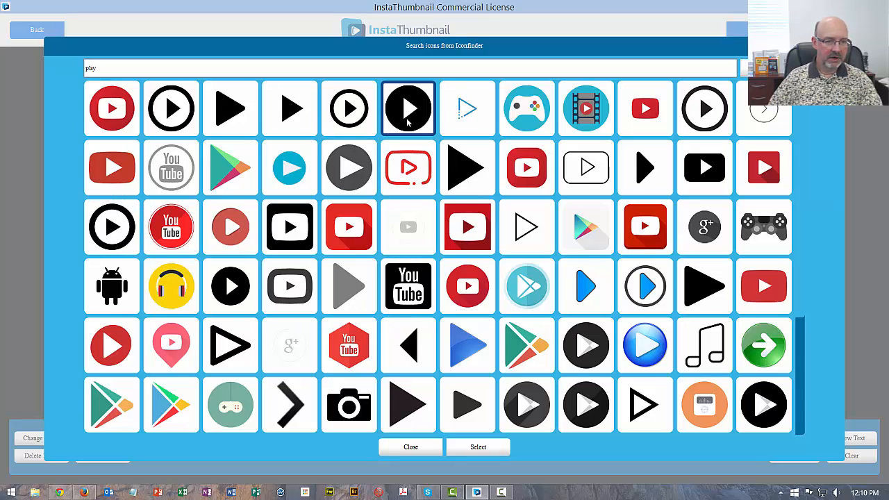
left_click(477, 447)
left_click_drag(471, 264, 198, 398)
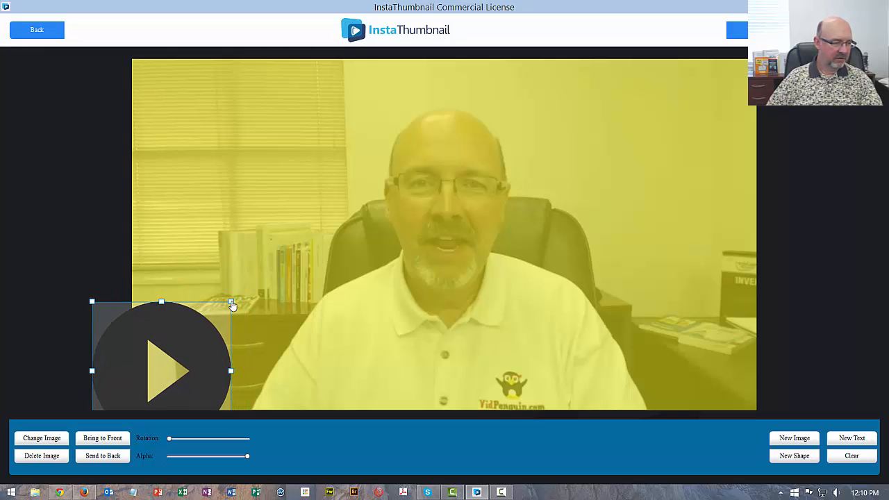
left_click_drag(232, 302, 438, 139)
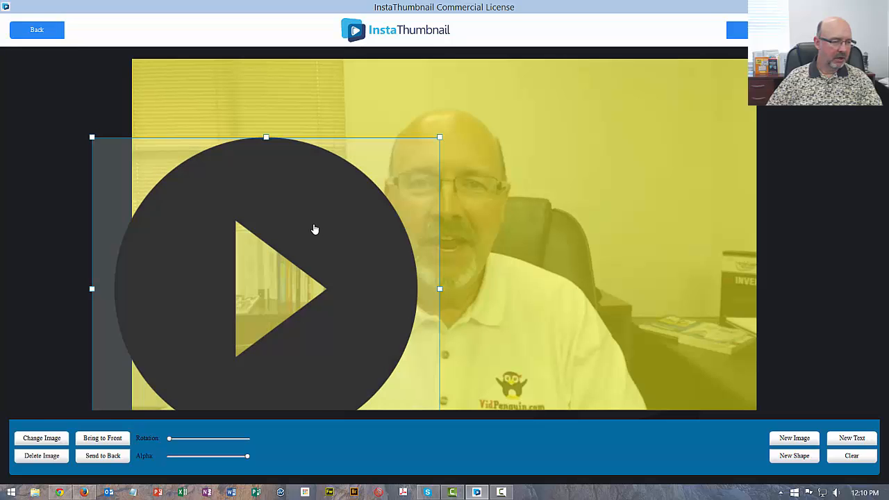
left_click_drag(314, 229, 223, 271)
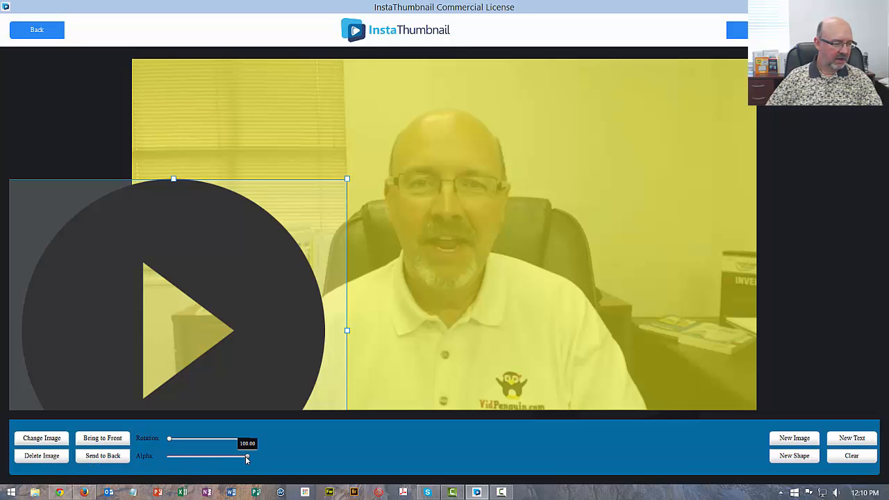
- Make the play icon semi-transparent and shift it slightly up and to the right on the thumbnail
left_click_drag(246, 457, 215, 454)
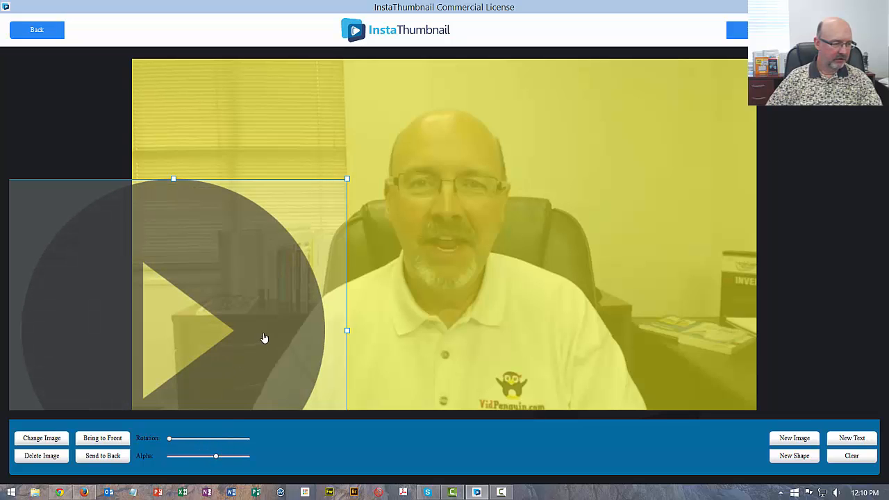
left_click_drag(264, 339, 288, 312)
left_click_drag(253, 336, 277, 330)
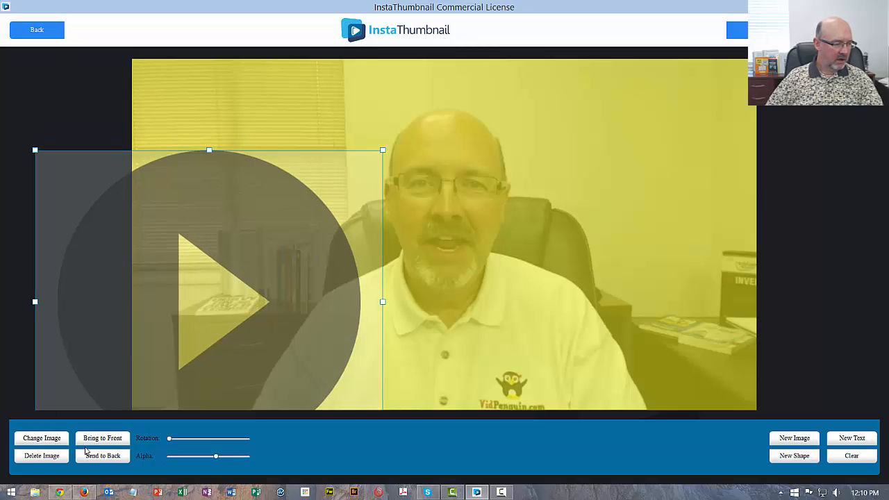
left_click(573, 242)
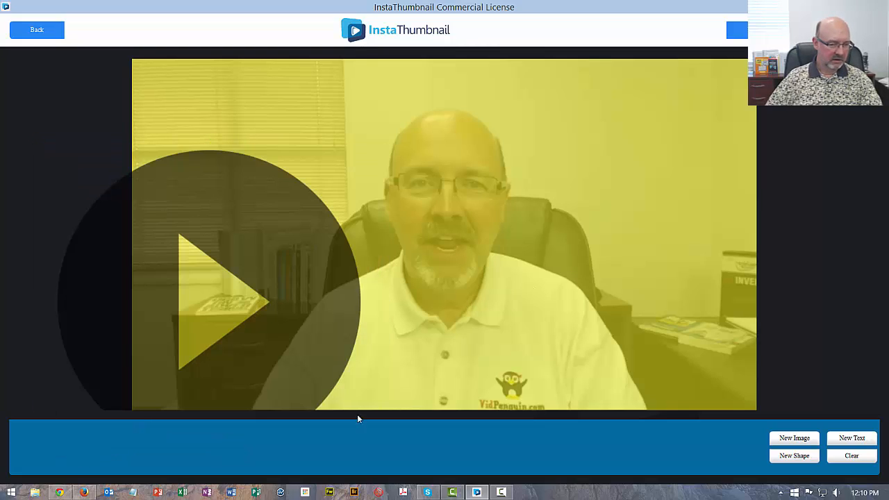
- Insert the black arrow pointer icon from an Iconfinder search for "mouse" and place it right of the man's head
left_click(814, 440)
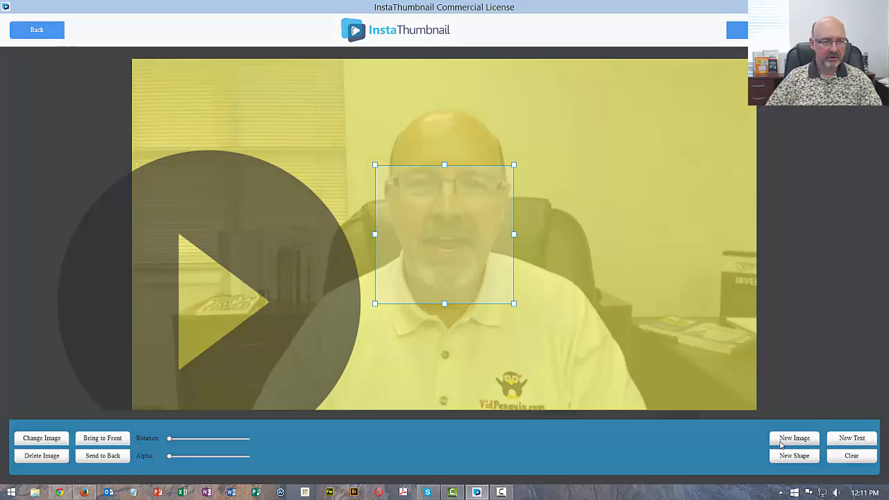
left_click(444, 261)
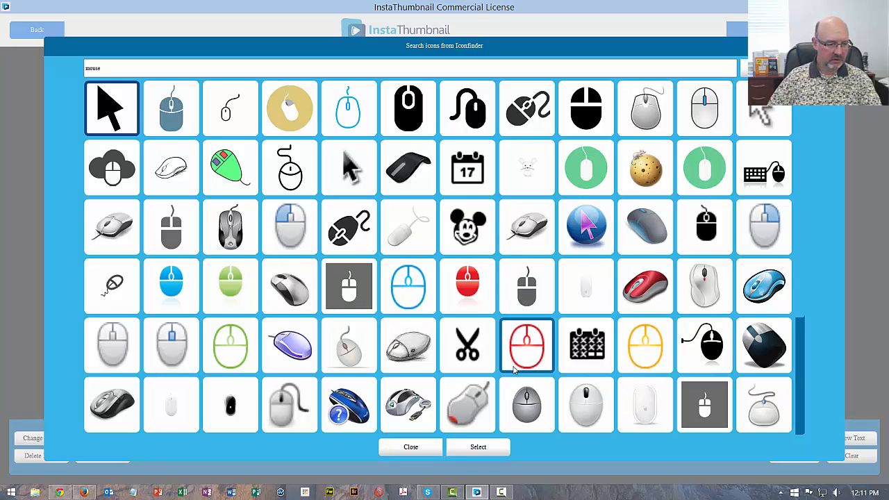
scroll(514, 371, "down", 3)
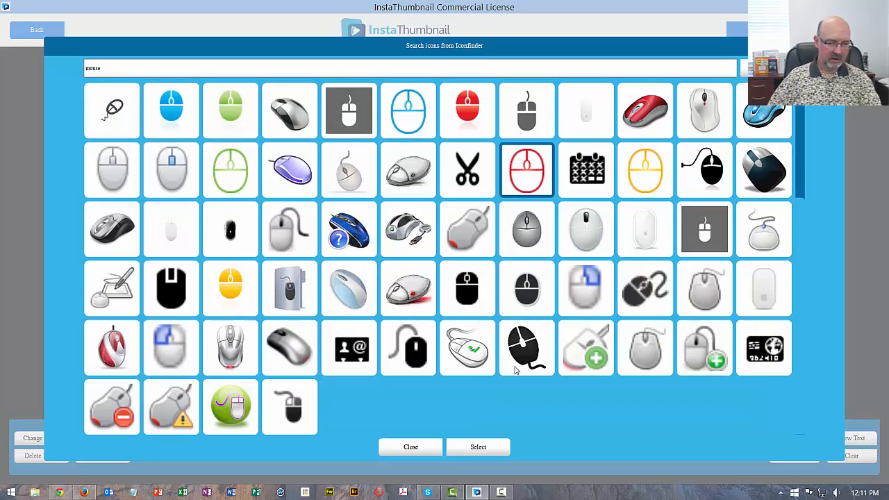
scroll(515, 368, "up", 3)
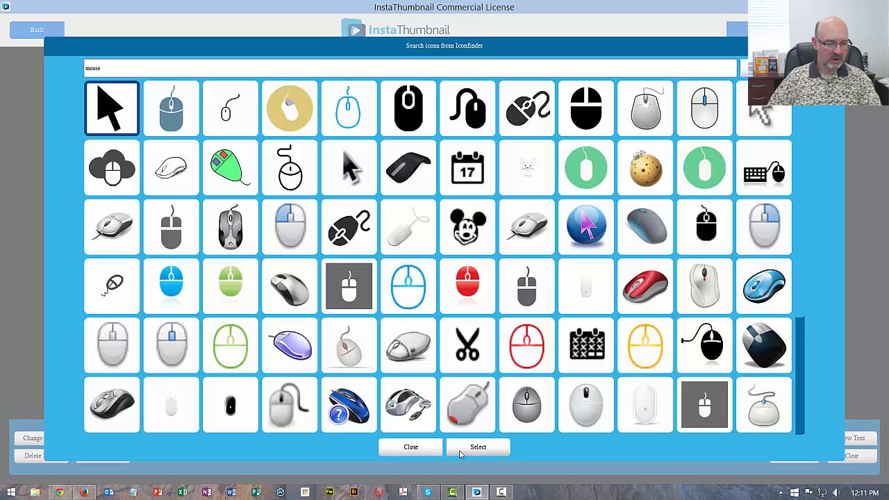
left_click(478, 447)
left_click_drag(425, 298, 590, 327)
left_click_drag(702, 272, 630, 186)
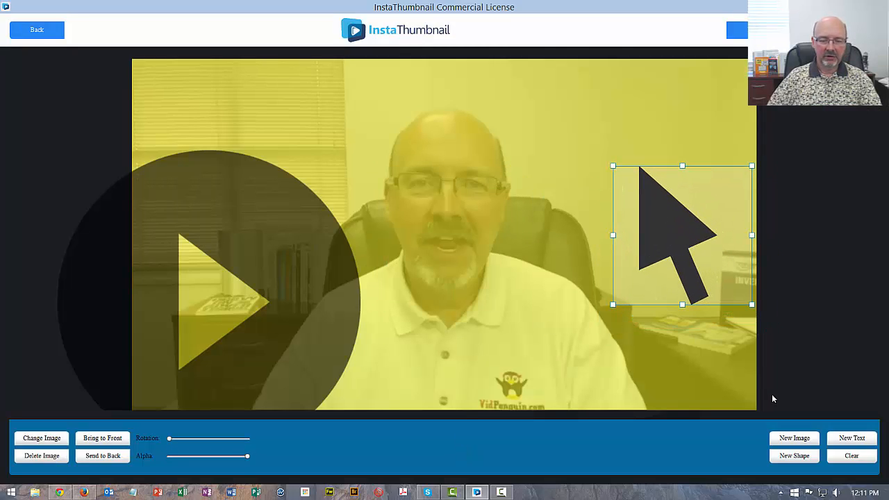
- Add the text "Click here to see 49 more tips" and place it just above the arrow pointer icon
left_click(853, 439)
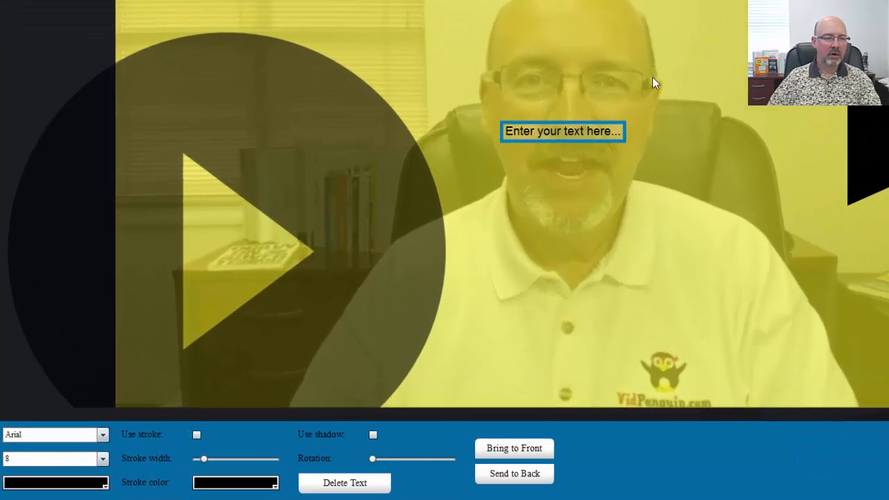
left_click(616, 131)
key("ctrl+a")
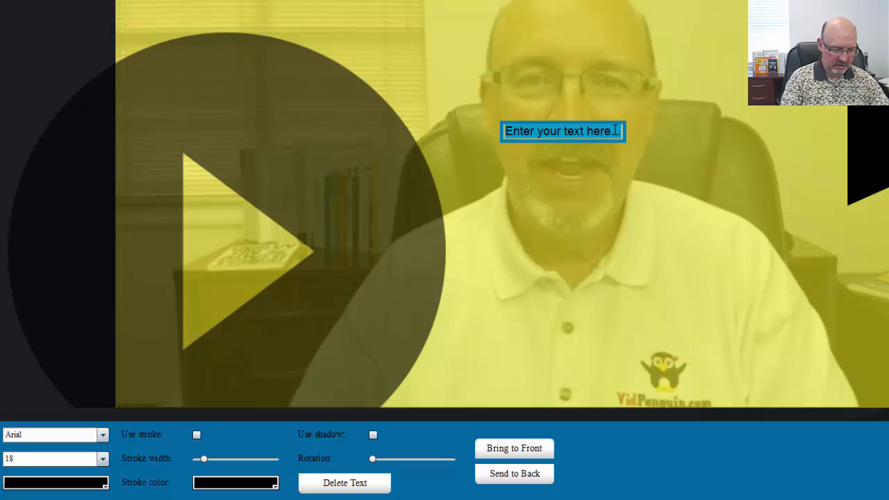
type("Click here to see 49 more tips")
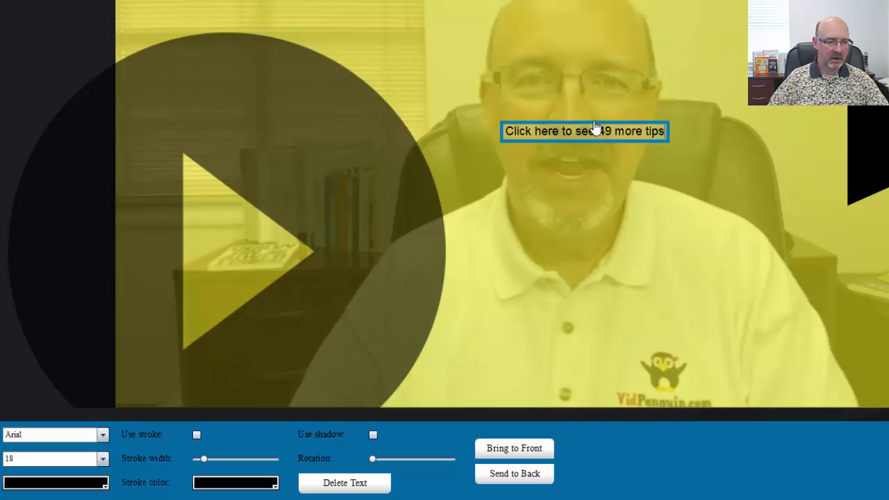
left_click(641, 161)
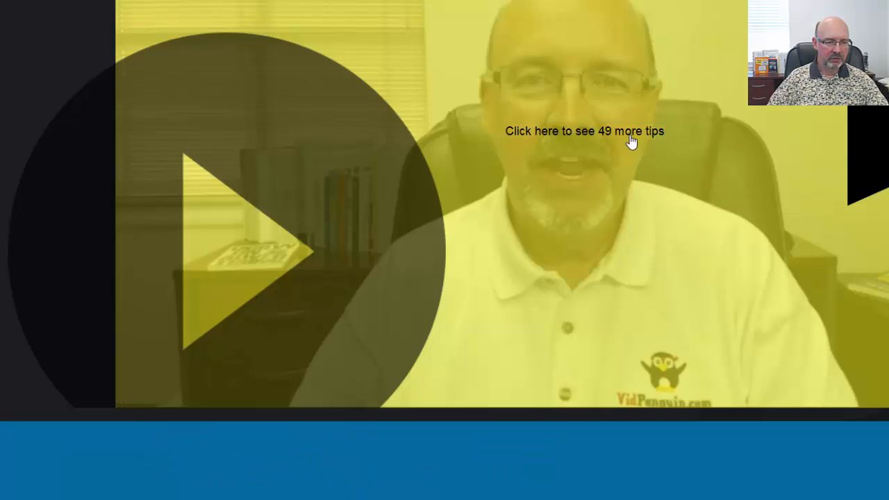
left_click(594, 133)
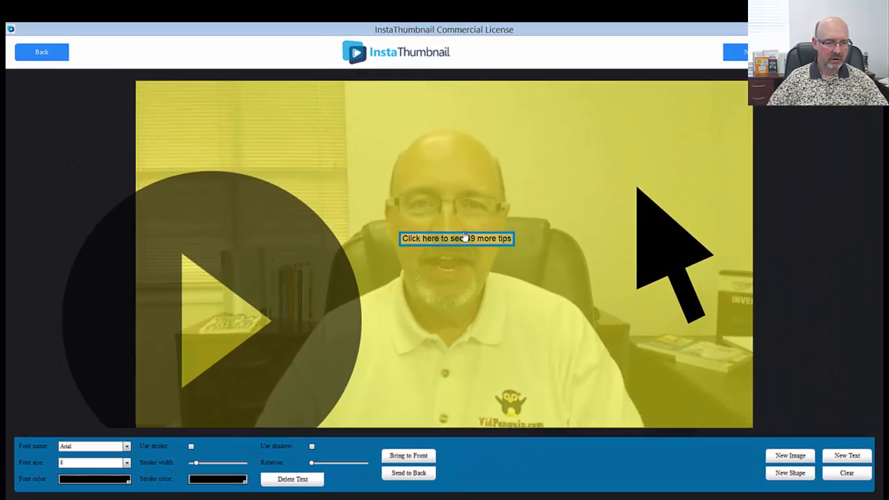
left_click_drag(595, 130, 655, 167)
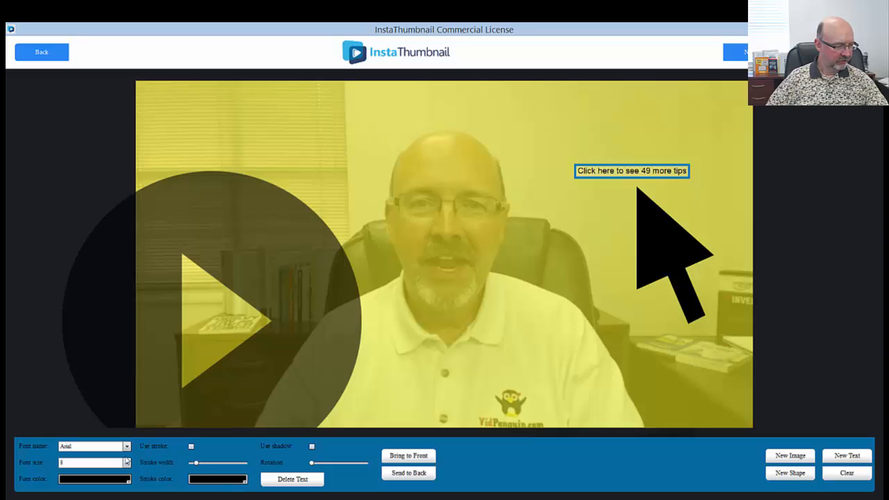
- Set the font size of the whole caption above the arrow to 32
left_click(127, 462)
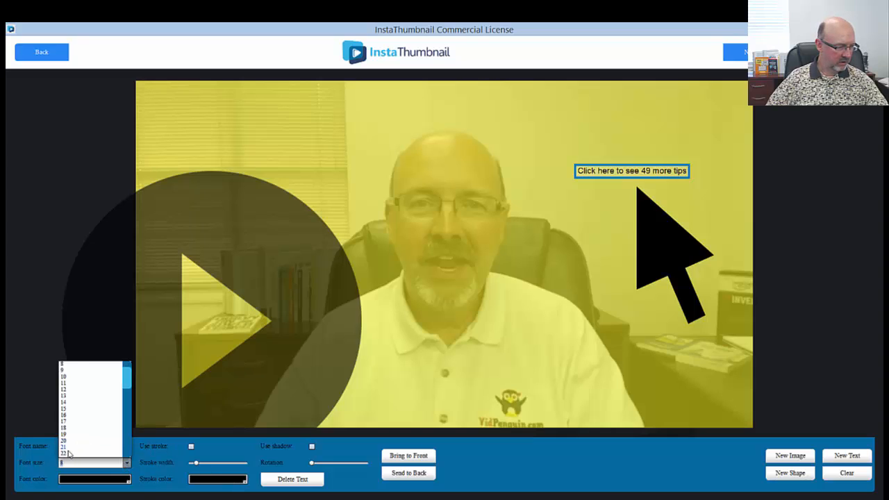
left_click(66, 461)
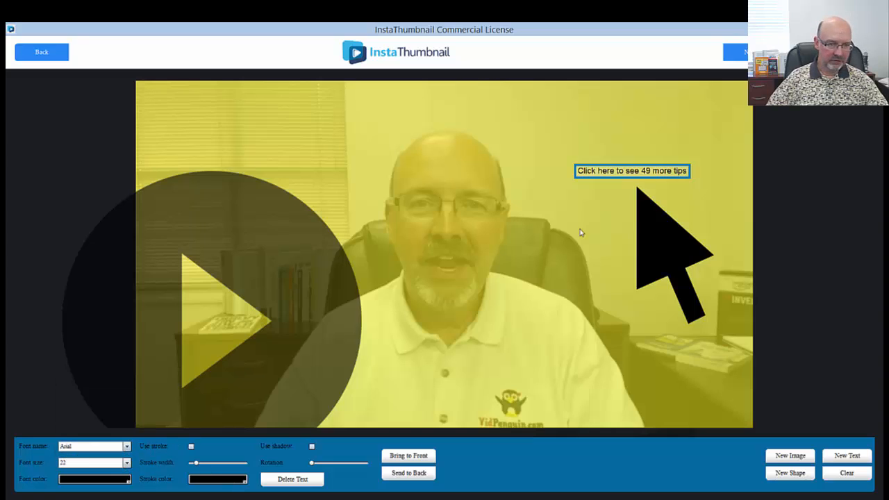
left_click(631, 172)
key("ctrl+a")
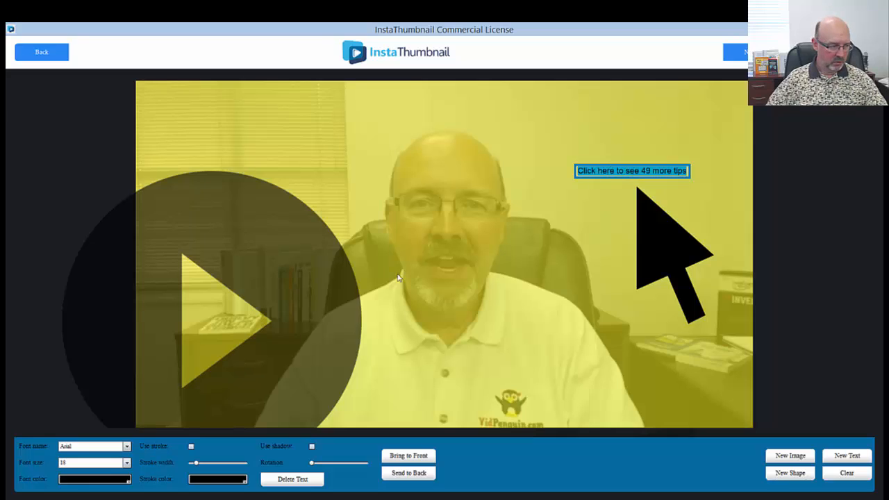
left_click(127, 463)
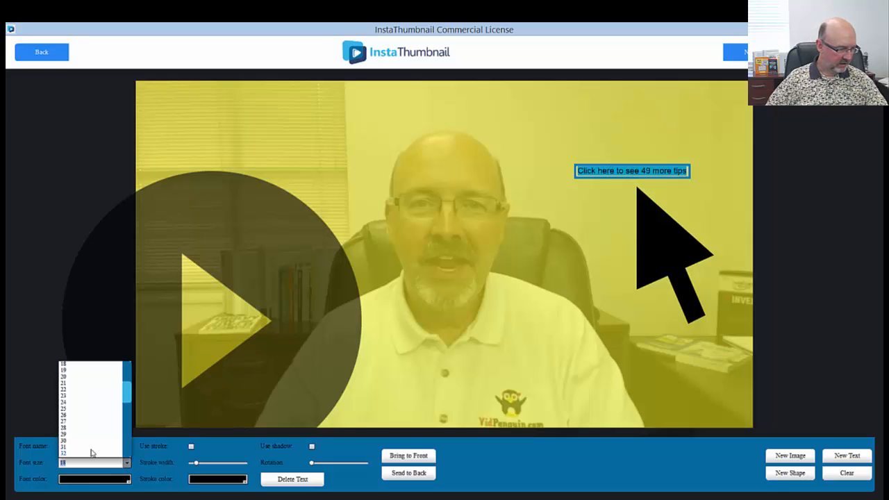
left_click(64, 453)
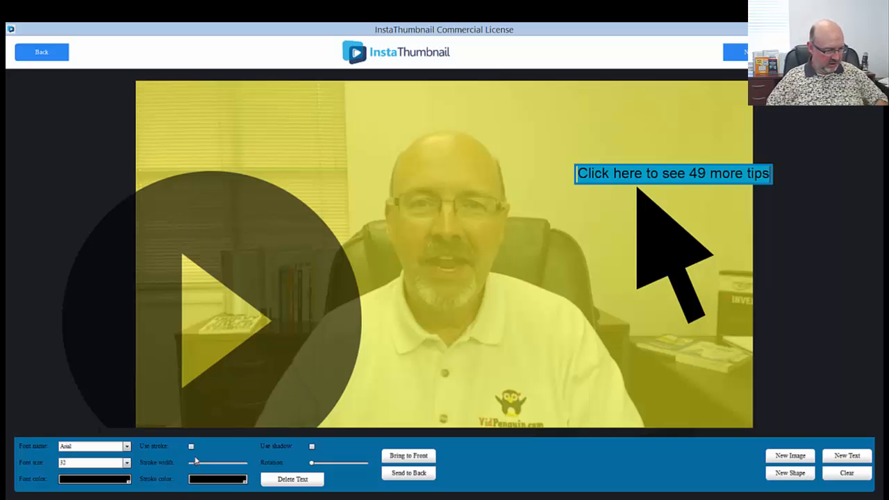
- Enable both stroke and shadow on the caption text
left_click(191, 447)
left_click(312, 448)
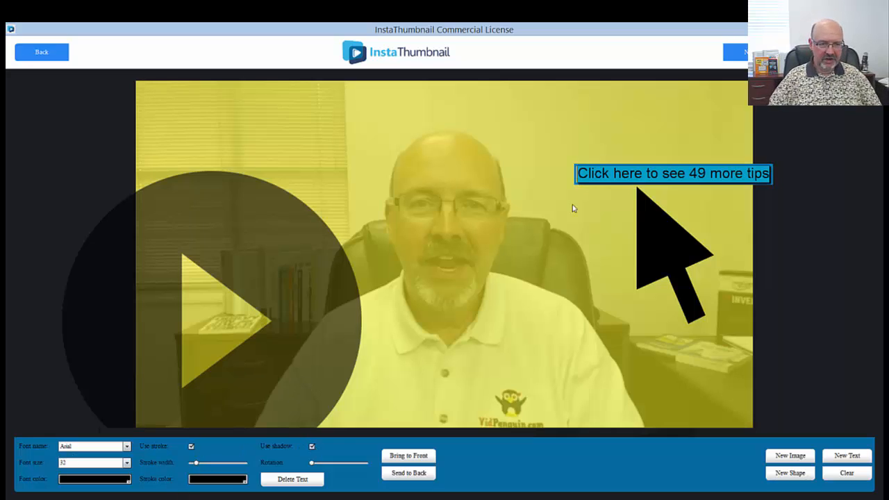
left_click(619, 211)
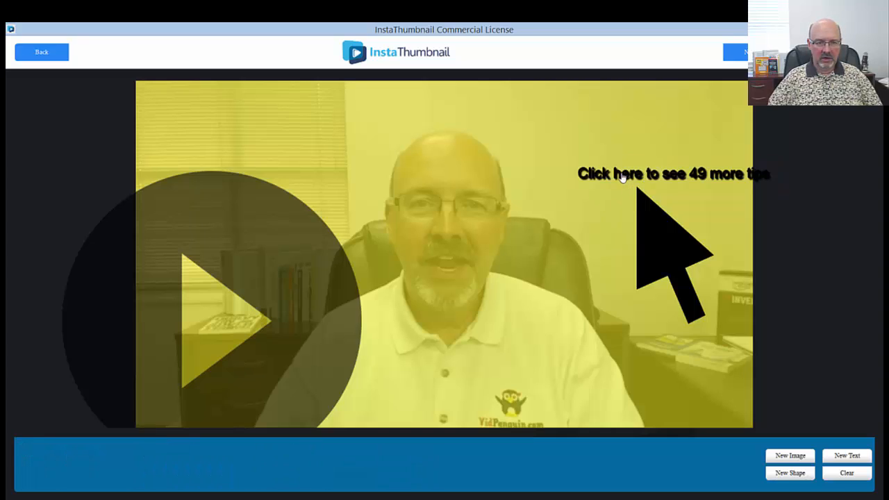
- Change the caption's font color to white and move it left to fit inside the thumbnail above the arrow
left_click(623, 177)
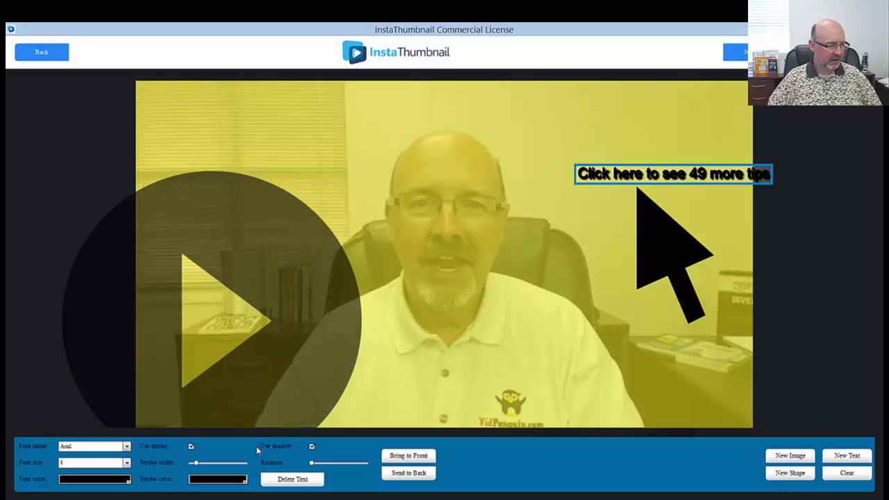
double_click(595, 175)
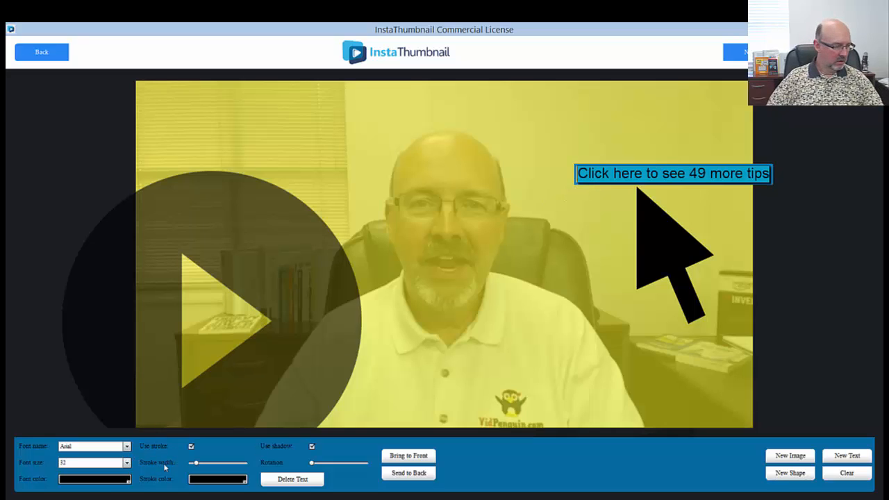
left_click(103, 482)
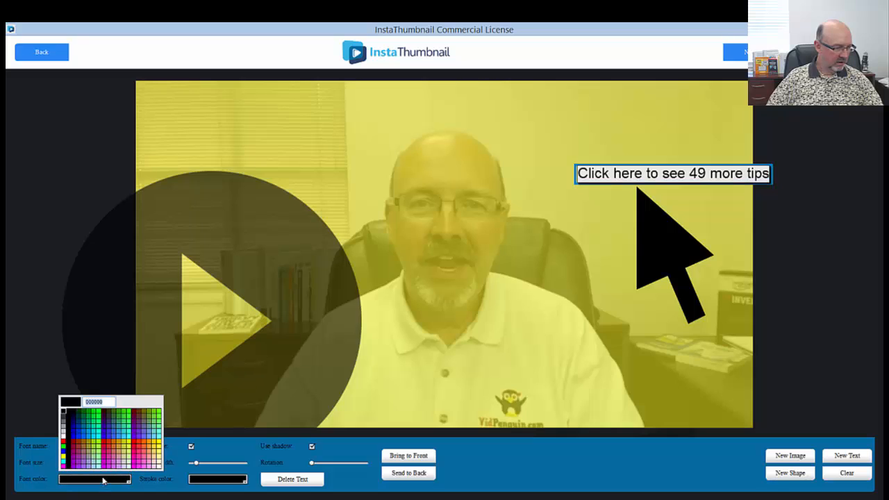
left_click(65, 440)
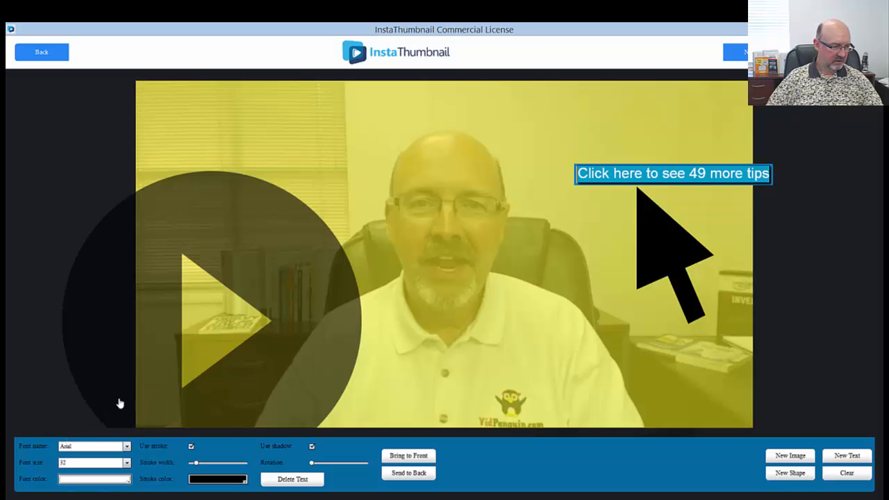
left_click(433, 324)
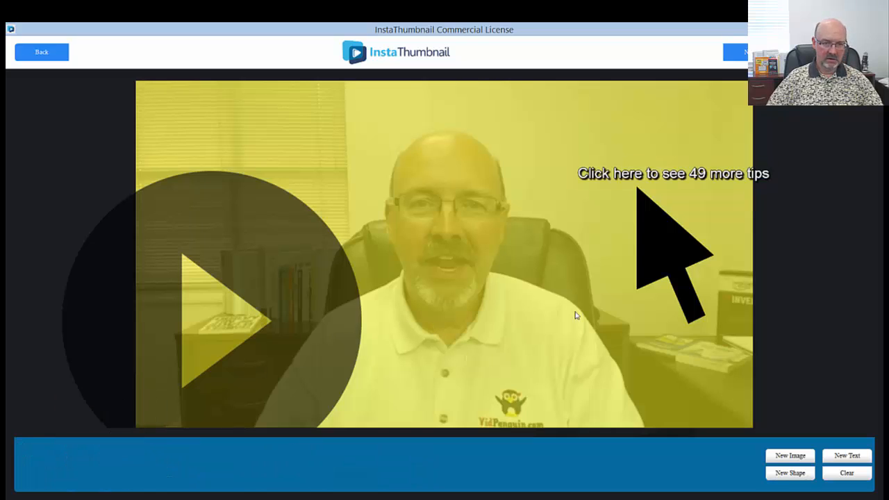
left_click(701, 178)
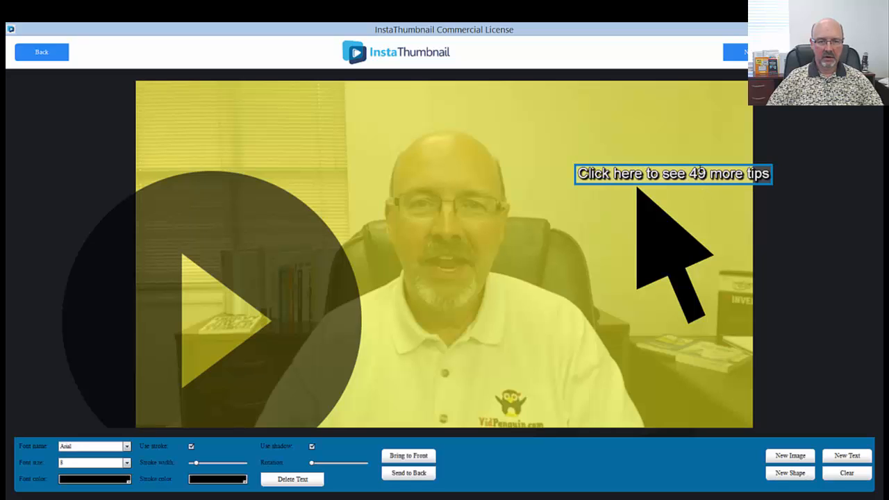
left_click_drag(699, 171, 660, 169)
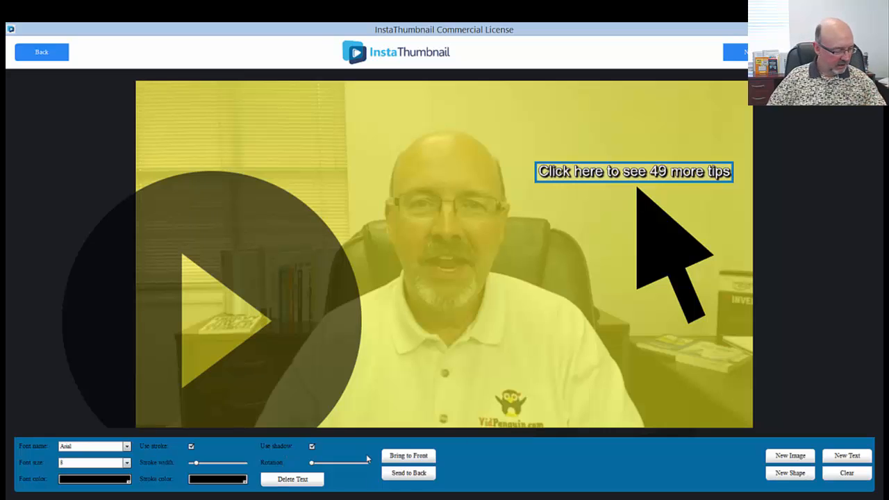
- Add a rectangle shape, resize it into a wide, thin bar and place it over the caption above the arrow
left_click(796, 475)
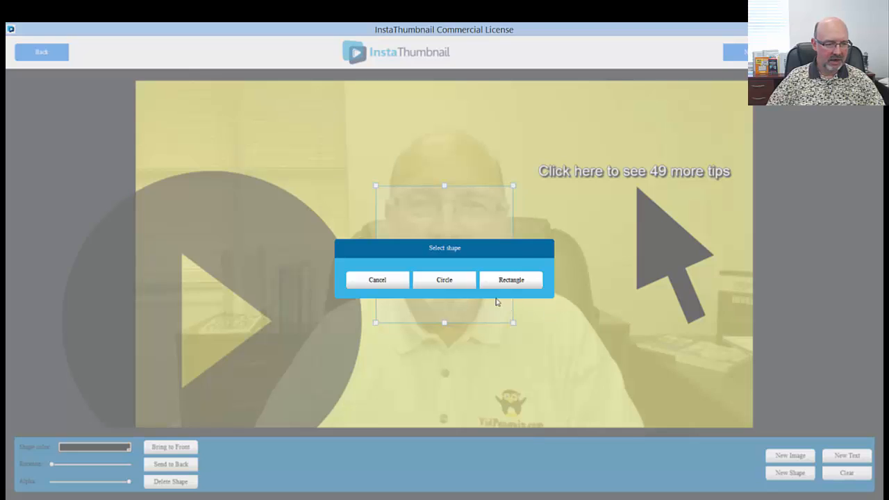
left_click(512, 282)
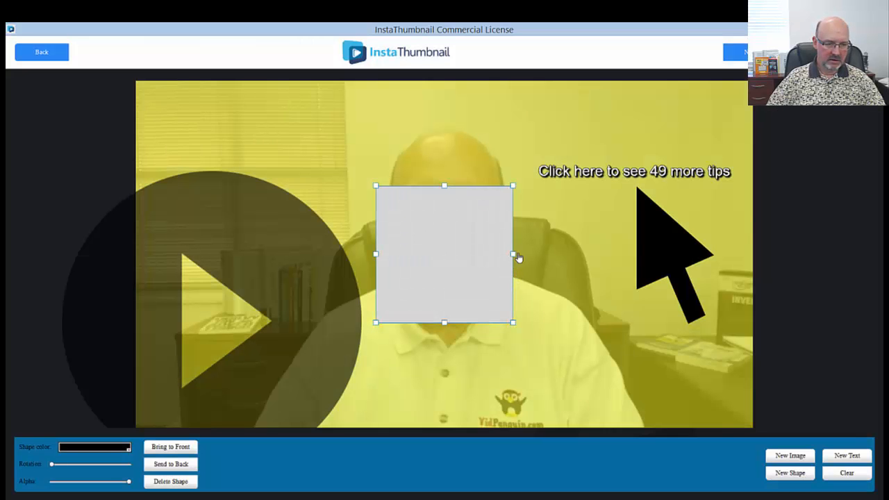
left_click_drag(517, 257, 723, 202)
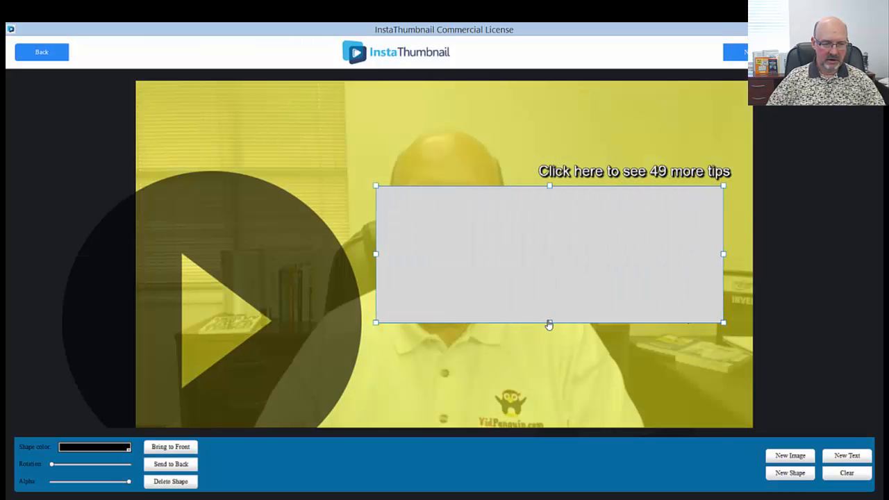
left_click_drag(549, 324, 551, 249)
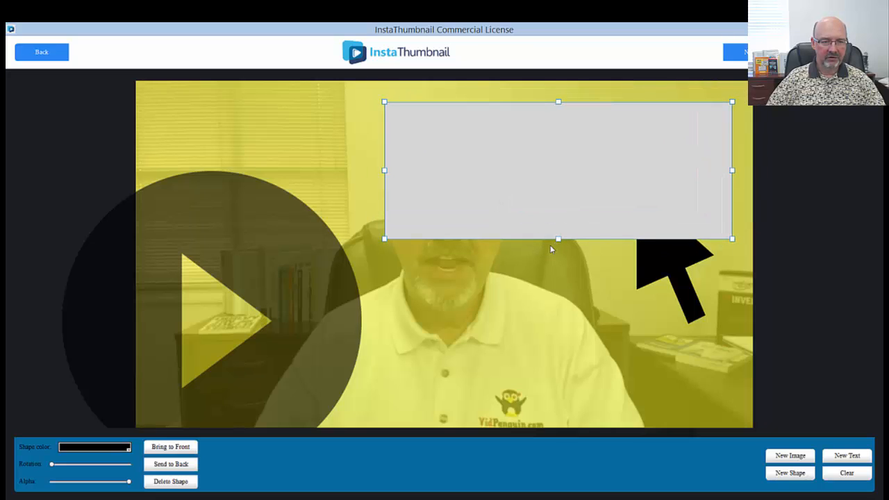
left_click_drag(558, 103, 558, 196)
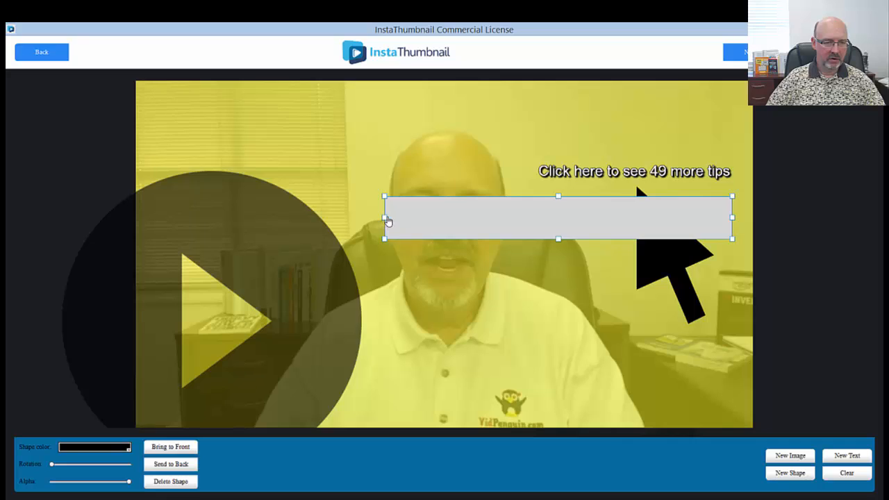
left_click_drag(387, 221, 556, 186)
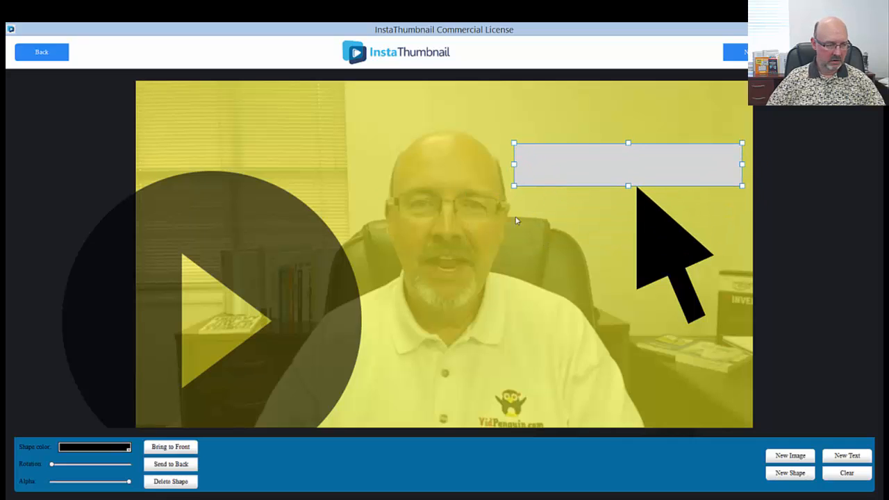
- Send the rectangle bar behind the caption and move the caption up slightly to center it vertically on the bar
left_click(186, 464)
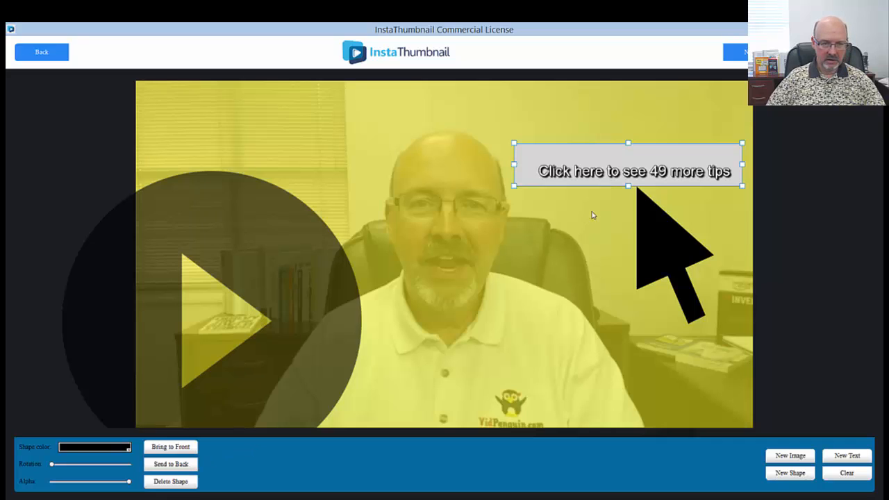
left_click(597, 177)
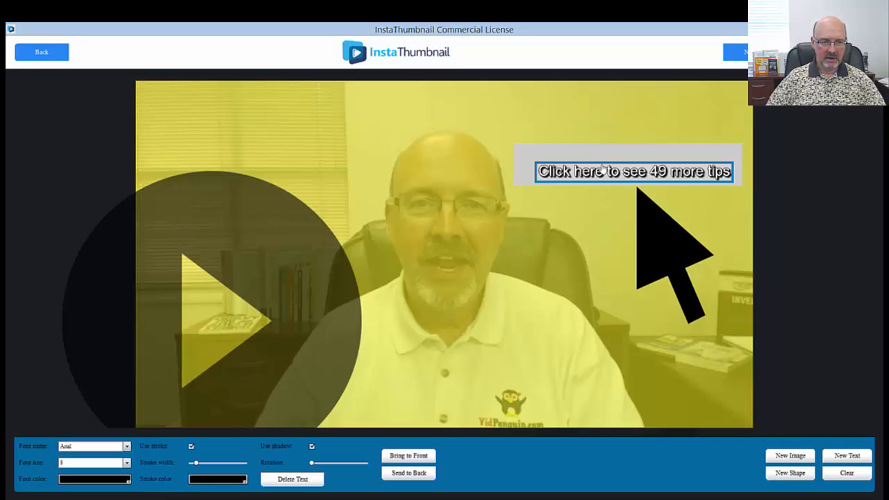
left_click_drag(603, 165, 603, 159)
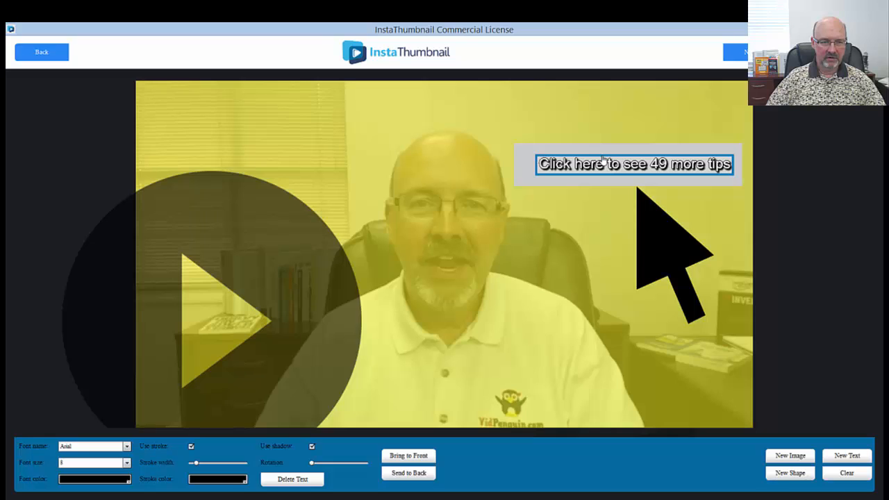
left_click(521, 165)
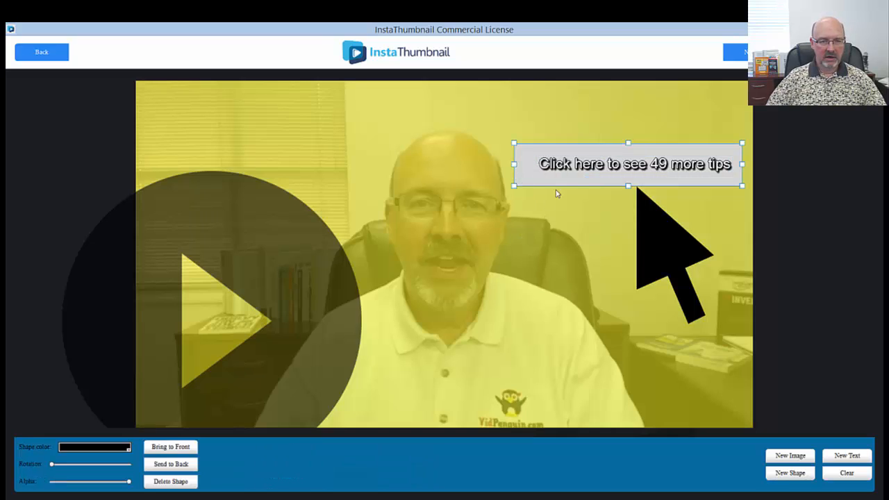
- Set the font size of the whole "Click here to see 49 more tips" caption to 40
left_click(573, 167)
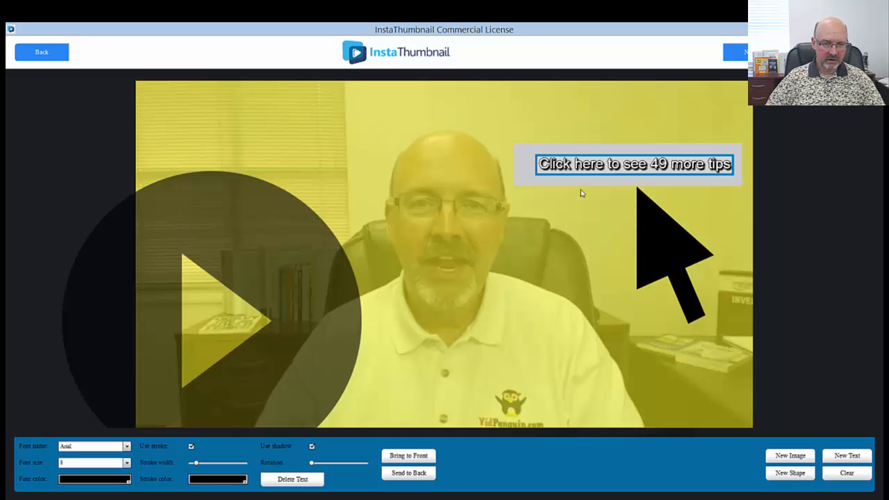
double_click(586, 164)
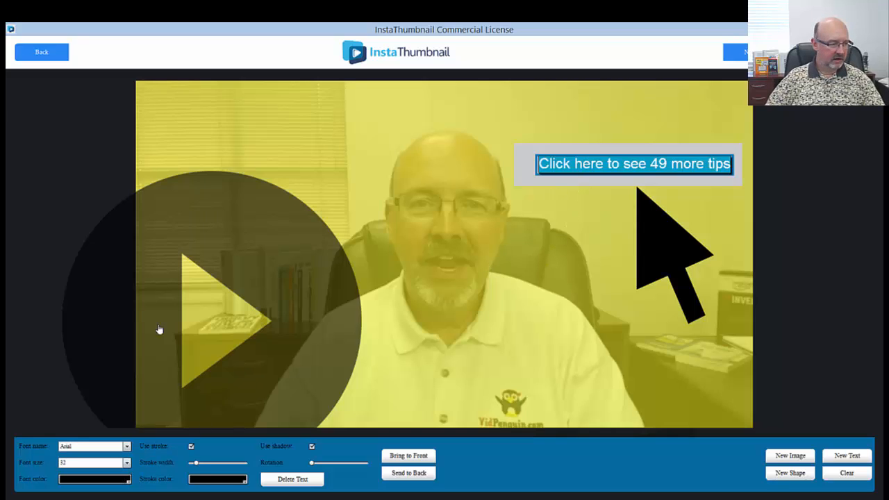
left_click(127, 460)
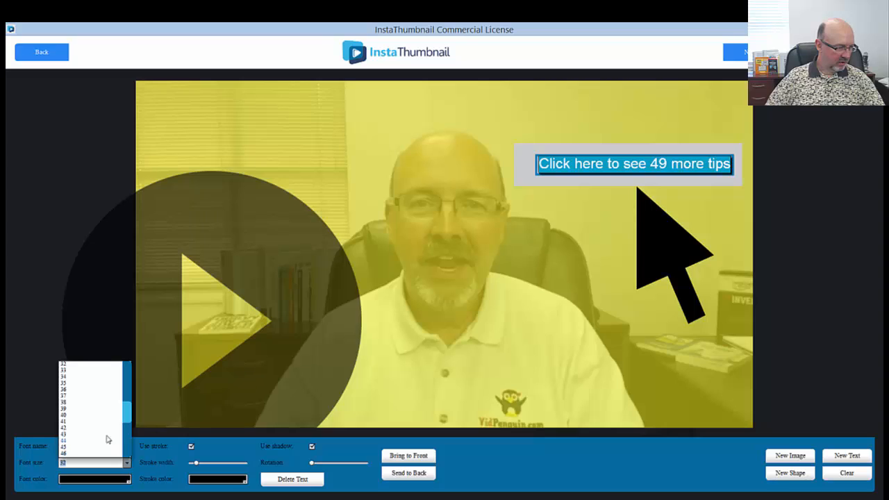
left_click(70, 416)
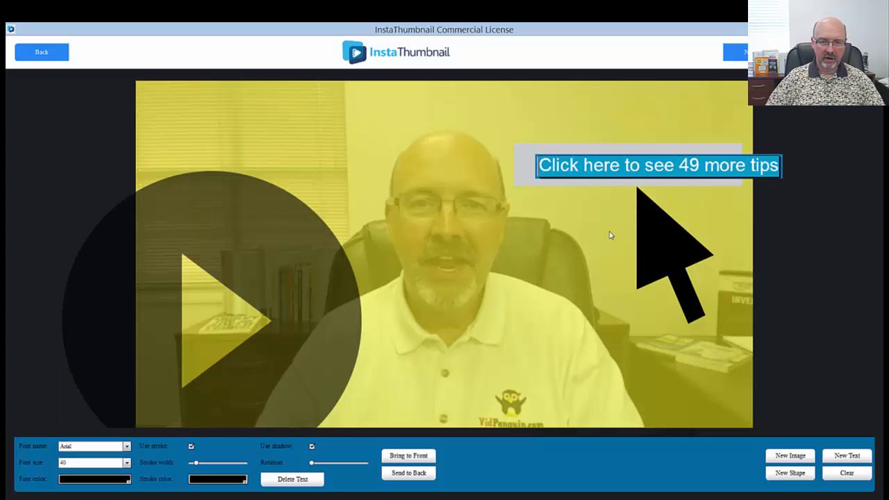
left_click(639, 128)
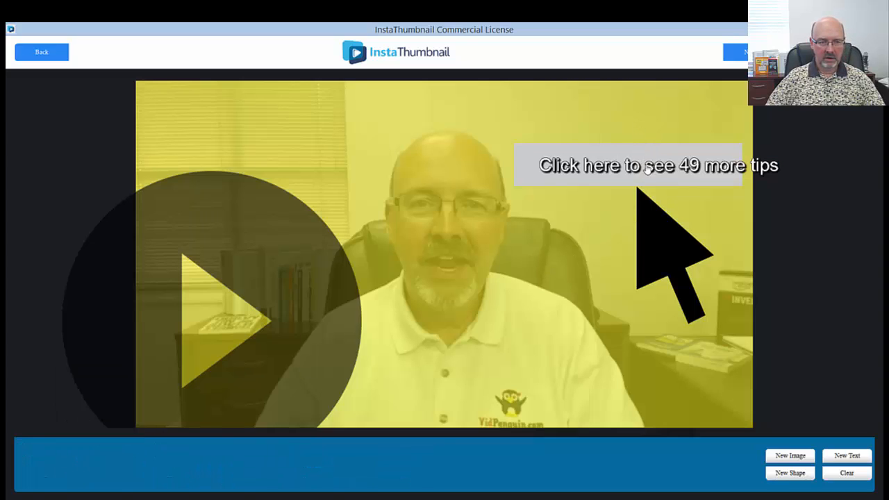
- Move the enlarged caption left to fit inside the thumbnail and widen the bar at both ends to span it
left_click(631, 161)
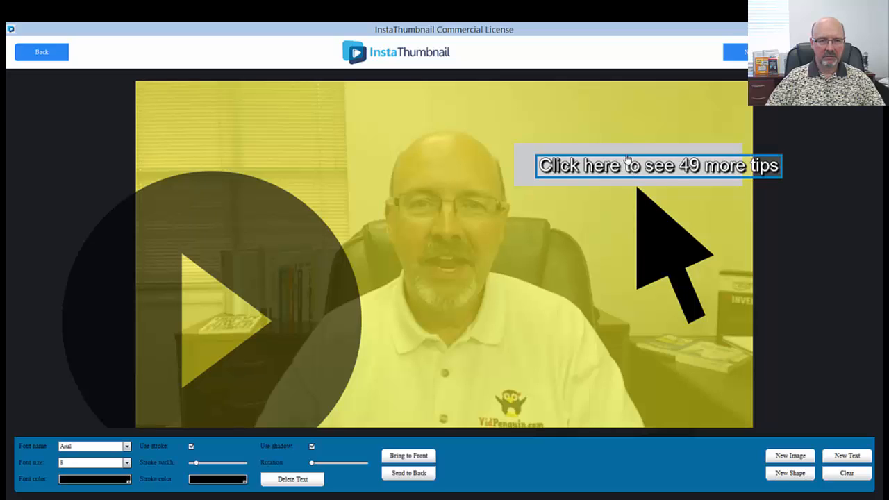
left_click_drag(628, 159, 601, 158)
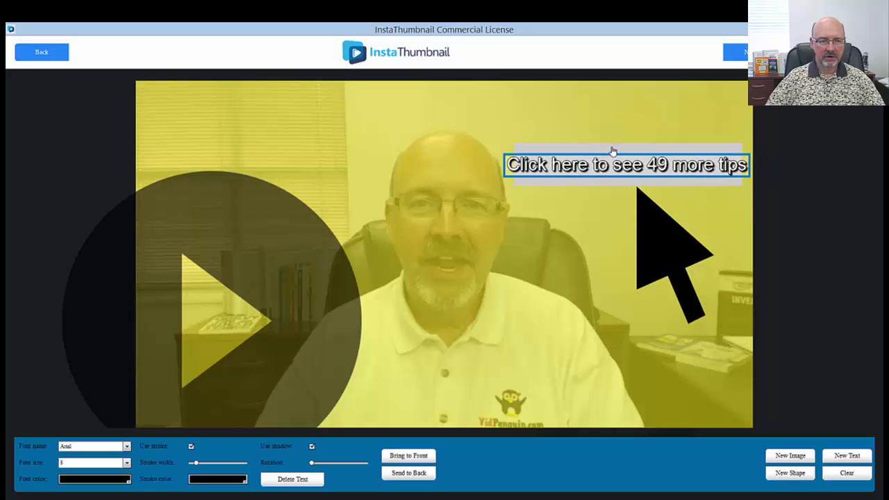
left_click(613, 150)
left_click_drag(513, 144, 500, 145)
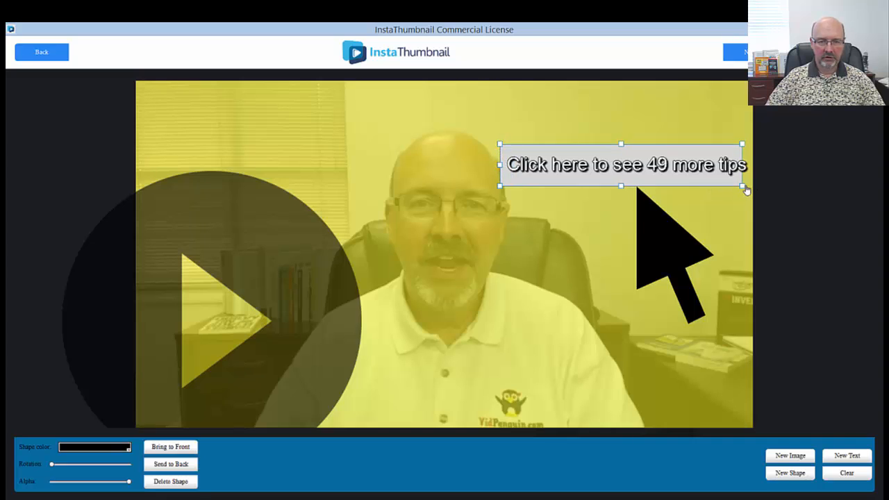
left_click_drag(746, 189, 754, 187)
left_click(701, 188)
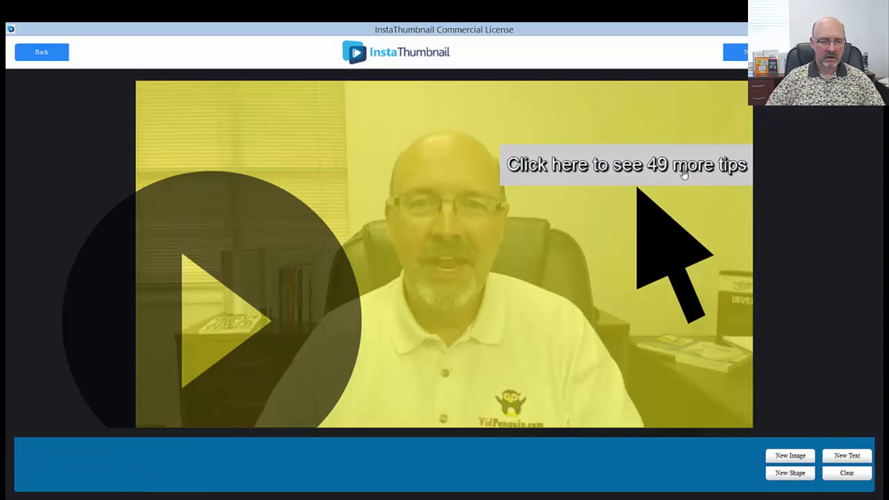
- Set the caption bar's color to grey 999999 and lower its alpha to about one third
left_click(637, 158)
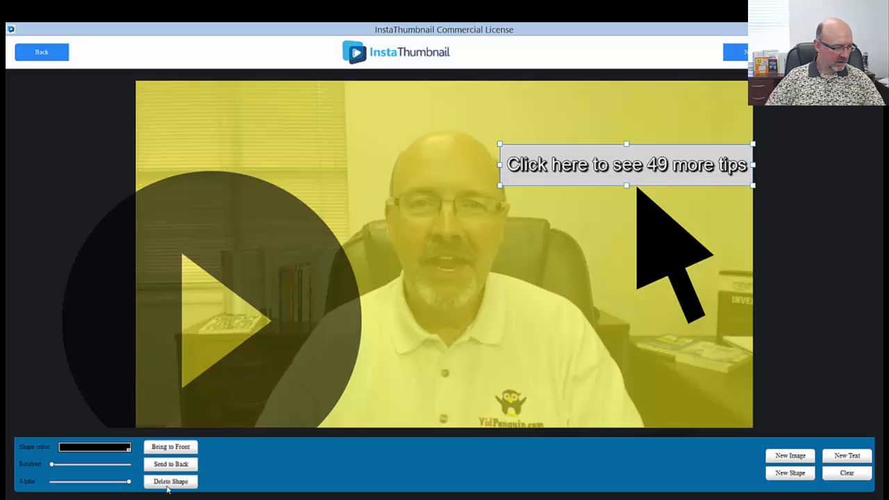
left_click(114, 449)
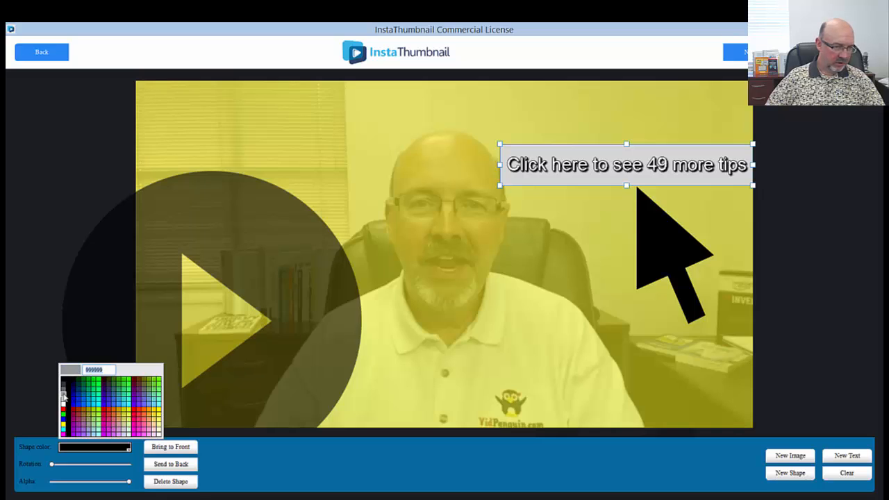
left_click(63, 395)
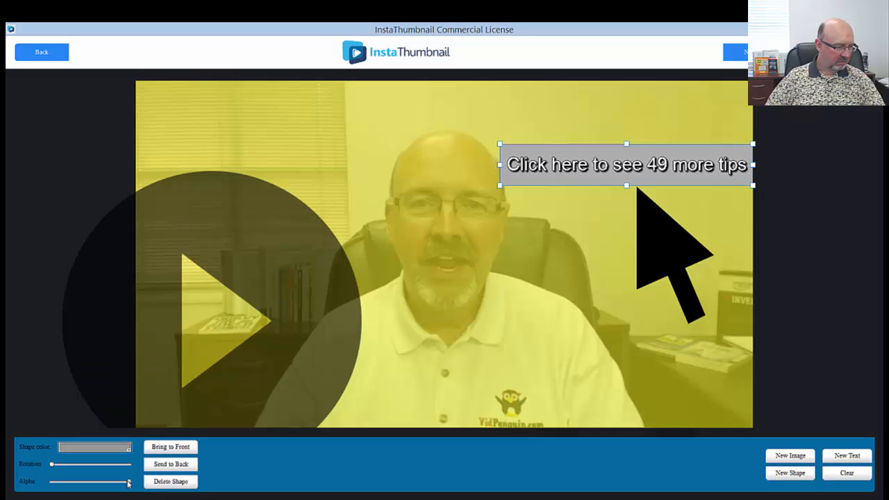
left_click_drag(128, 482, 75, 483)
left_click(370, 161)
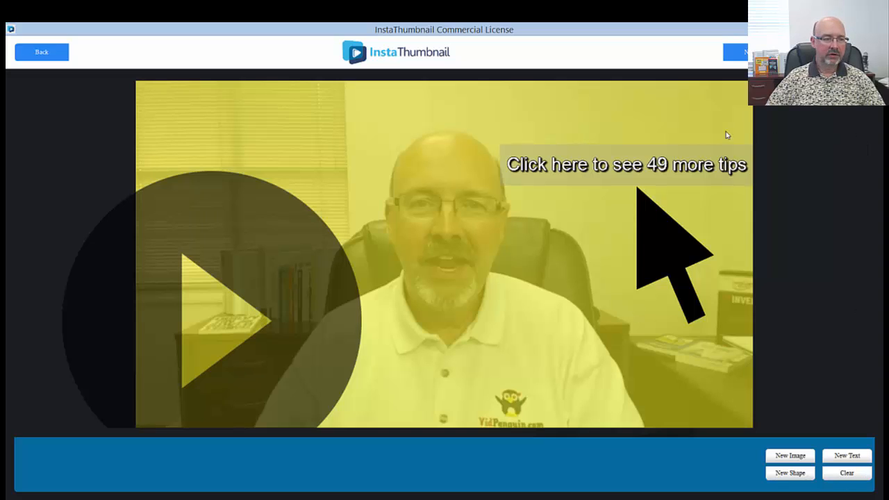
- Add a new text with the default wording "What I'm About to Share is Incredible..." in Arial Black, size 44
left_click(846, 456)
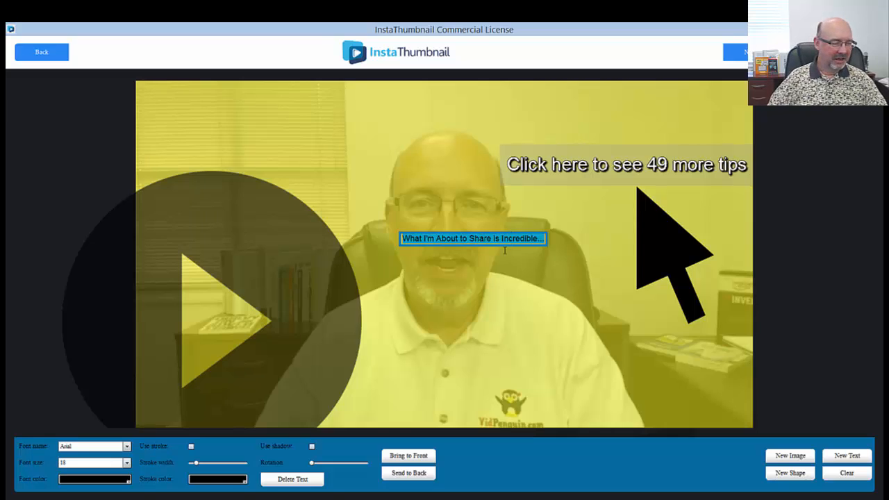
left_click(127, 447)
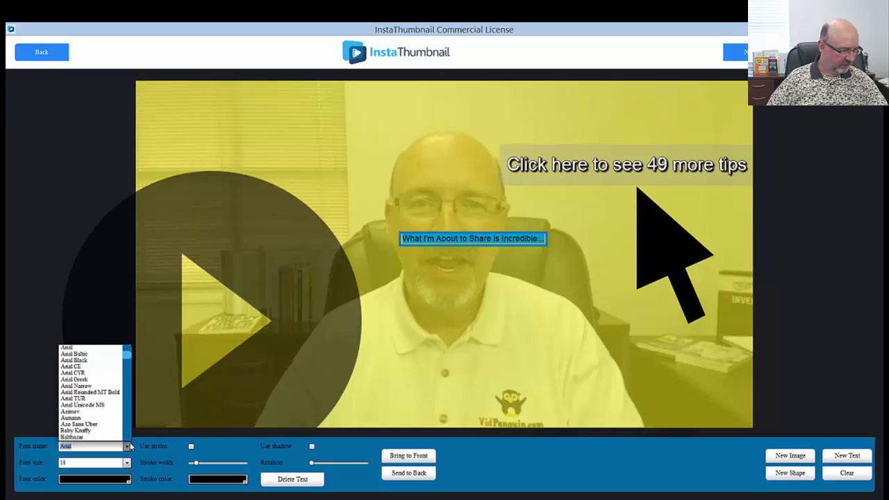
left_click(75, 361)
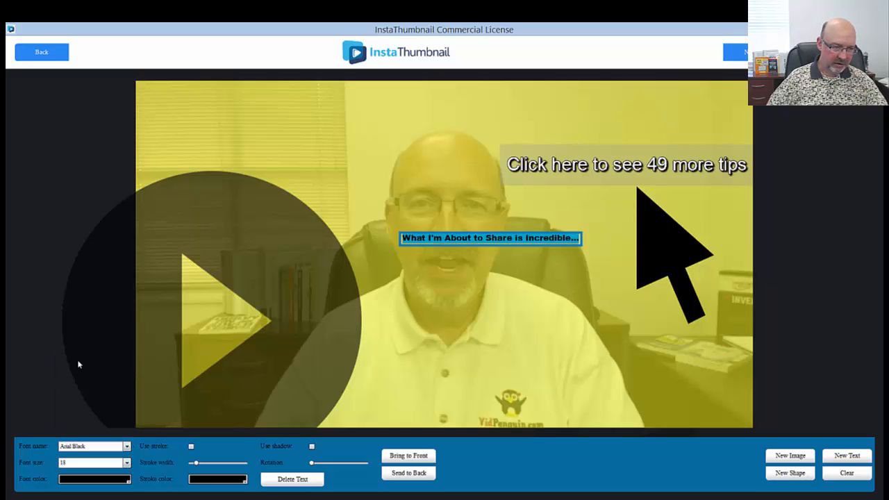
left_click(127, 463)
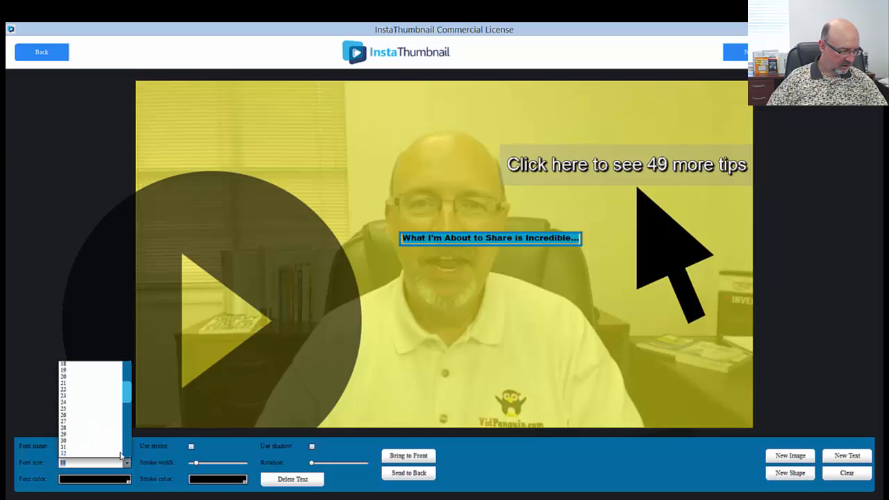
left_click(127, 448)
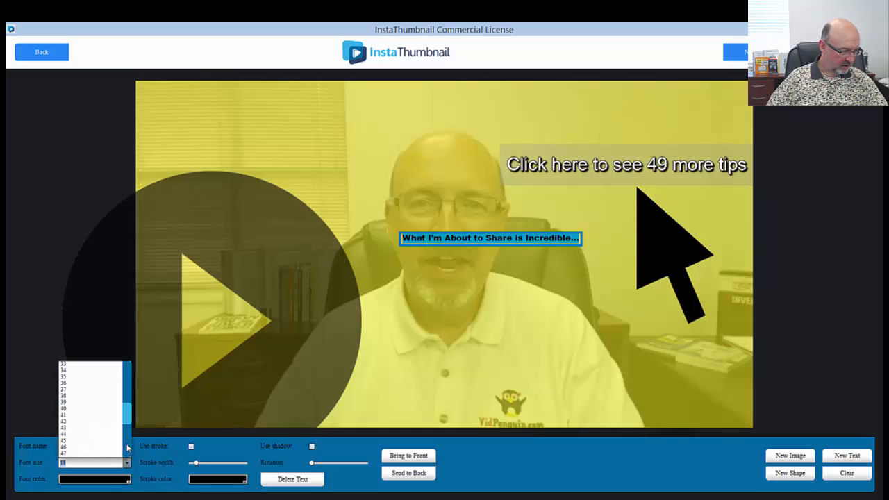
left_click(66, 434)
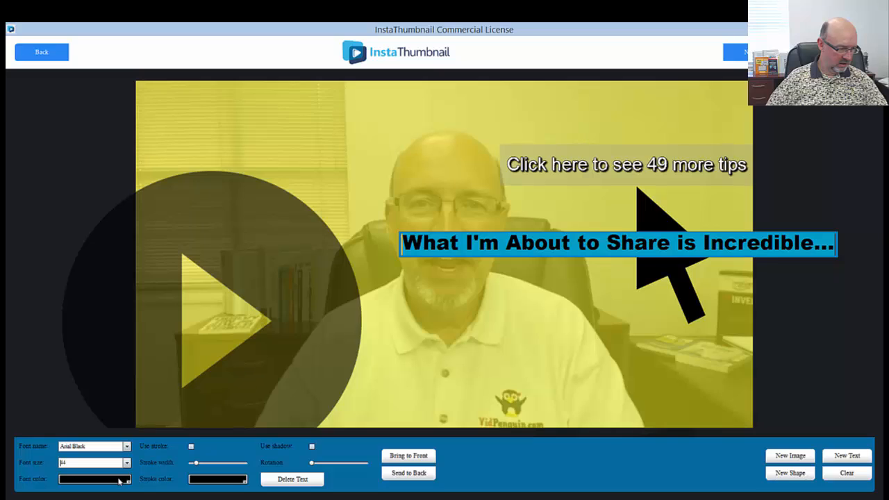
left_click(546, 226)
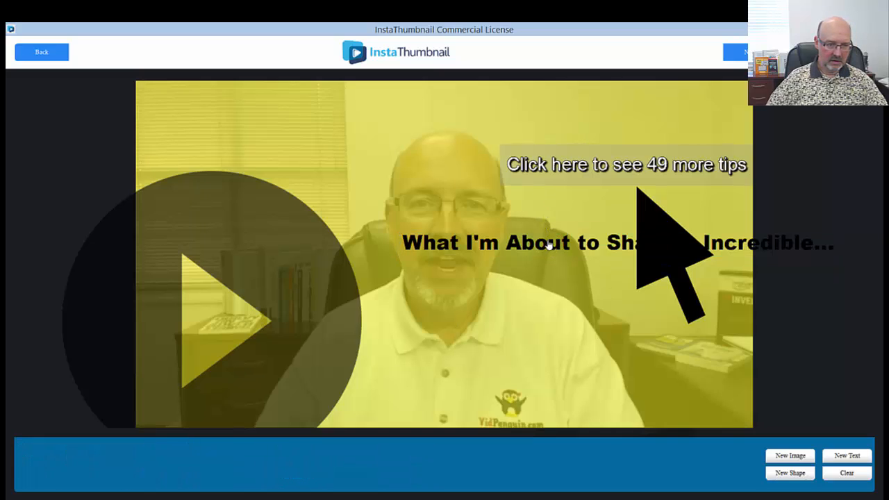
- Move the "What I'm About to Share is Incredible..." headline to the thumbnail's upper edge, above the call-to-action caption
left_click(549, 244)
left_click_drag(549, 245, 455, 103)
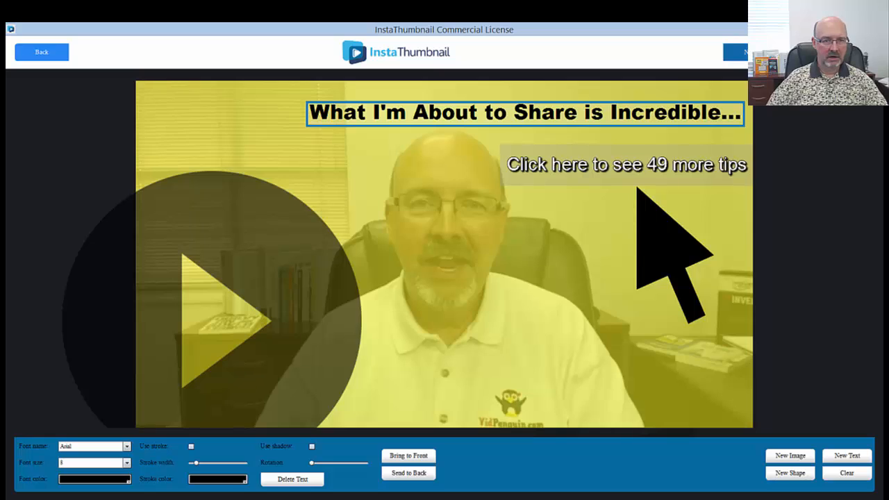
left_click(564, 299)
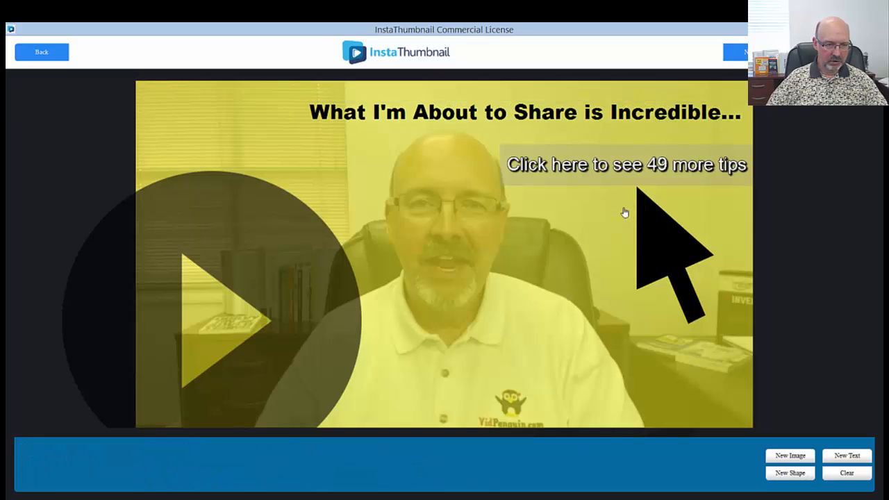
- Add a rectangle, stretch it into a wide, flat bar spanning the "What I'm About to Share is Incredible..." headline, and place it behind that text
left_click(799, 474)
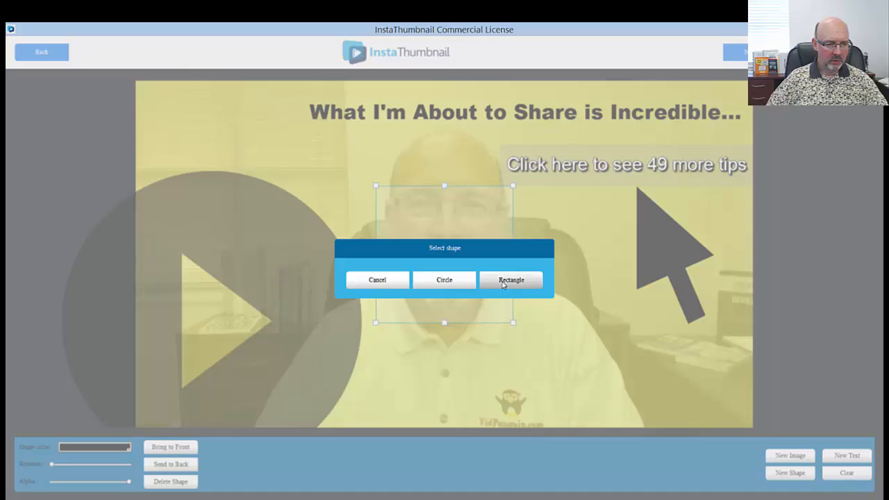
left_click(514, 282)
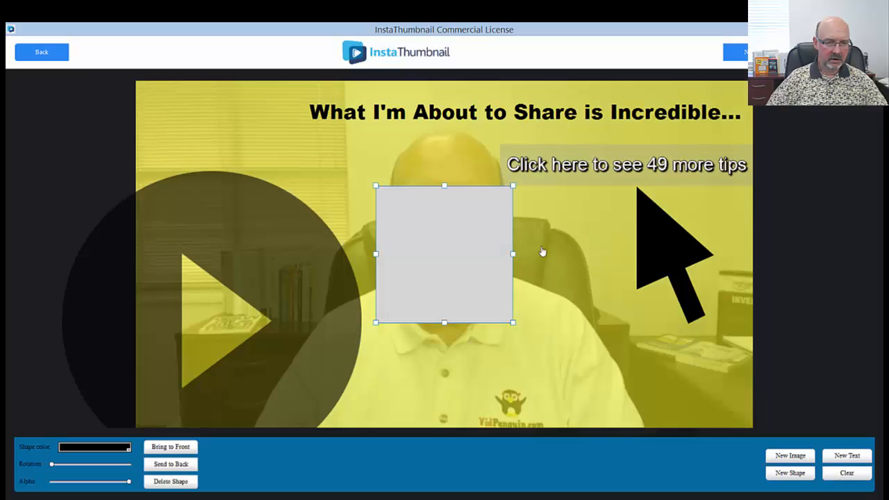
left_click_drag(515, 258, 747, 255)
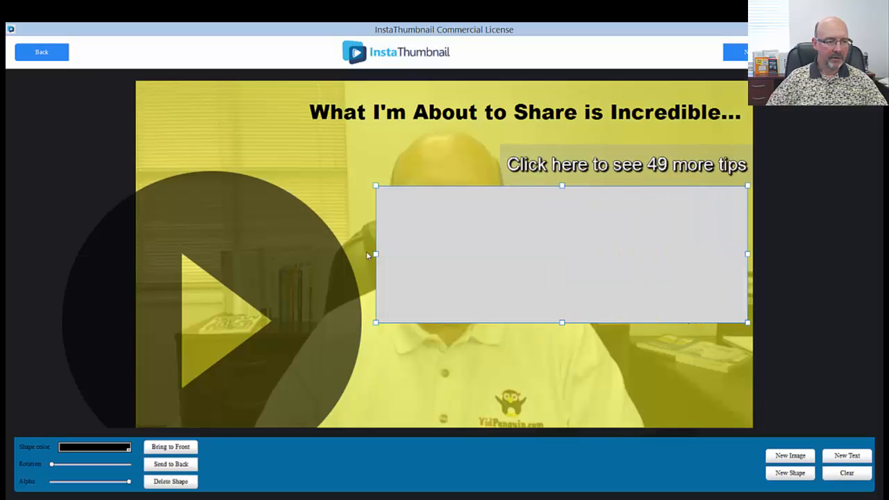
left_click_drag(376, 254, 289, 254)
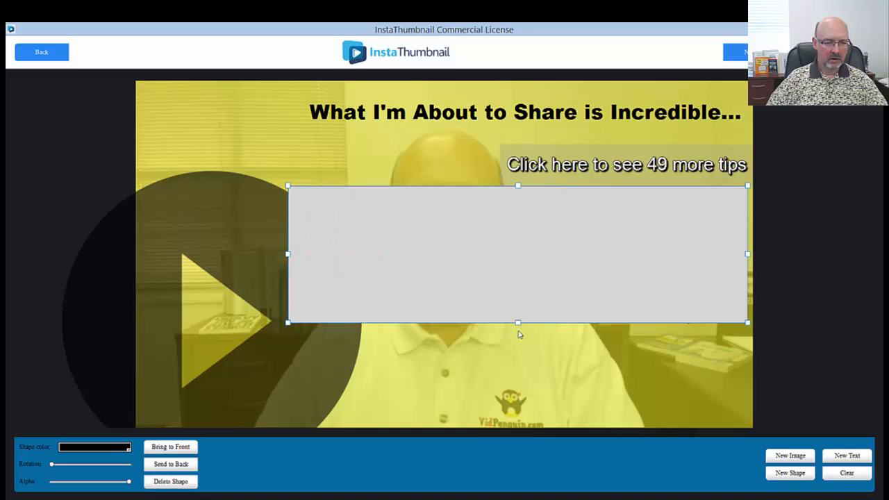
left_click_drag(518, 328, 513, 120)
left_click(191, 467)
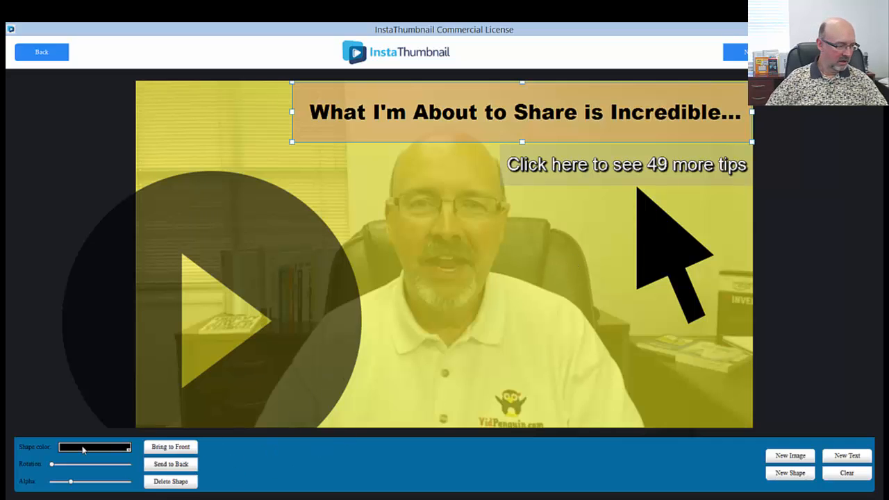
- Color the headline bar blue and set its alpha to about 40 percent
left_click(82, 448)
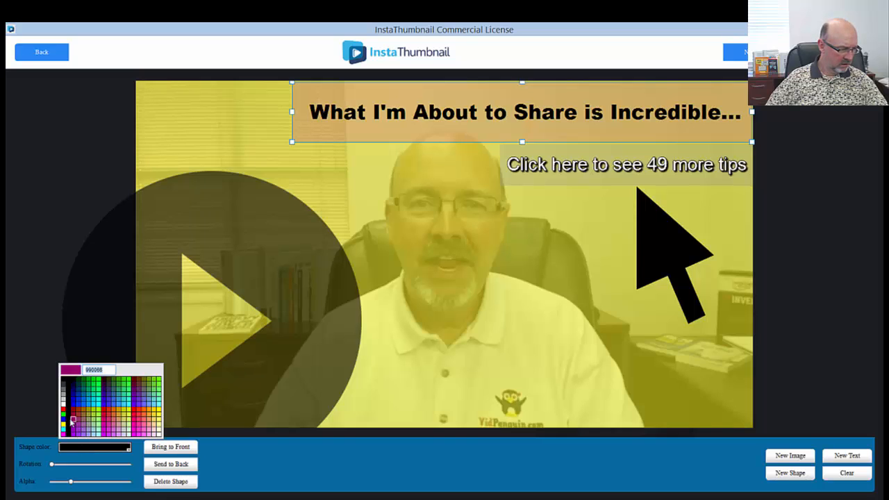
left_click(62, 424)
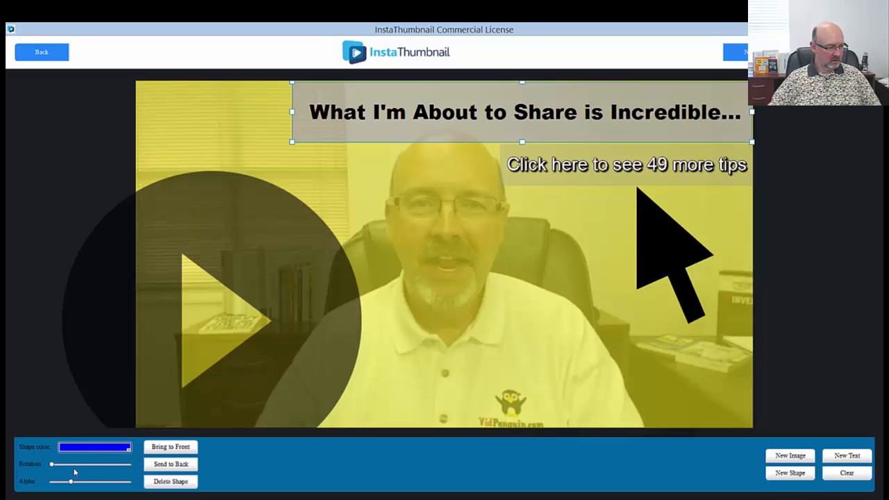
mouse_move(69, 484)
left_mouse_down()
mouse_move(104, 482)
mouse_move(82, 479)
left_mouse_up()
left_click(515, 337)
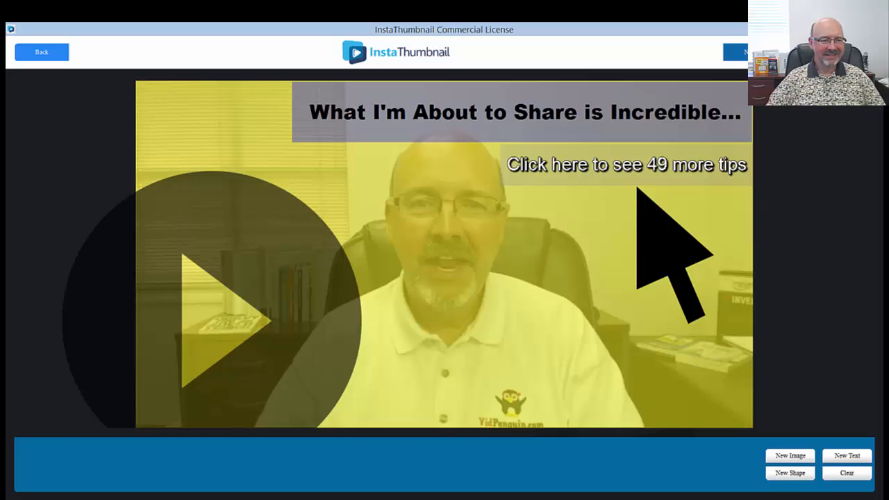
- Finish the design and save the thumbnail image in the InstaThumbnails folder, adding 5 to the file name Screenshot
left_click(754, 52)
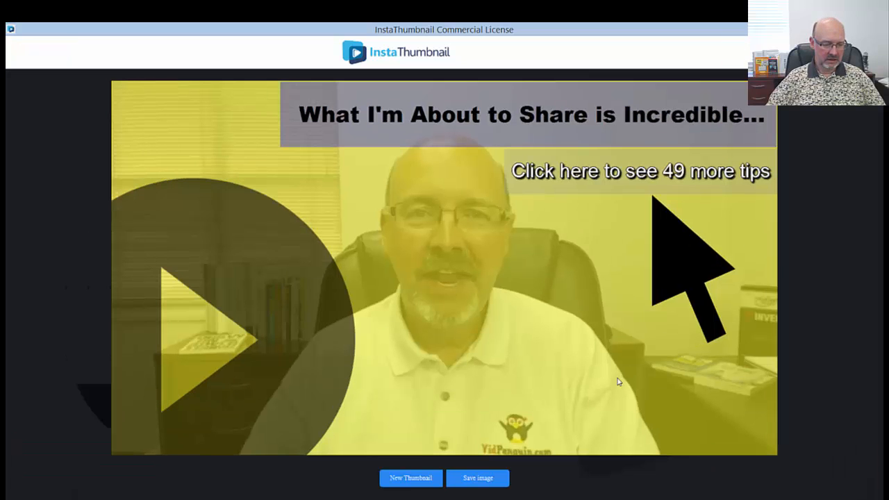
left_click(475, 482)
left_click(128, 252)
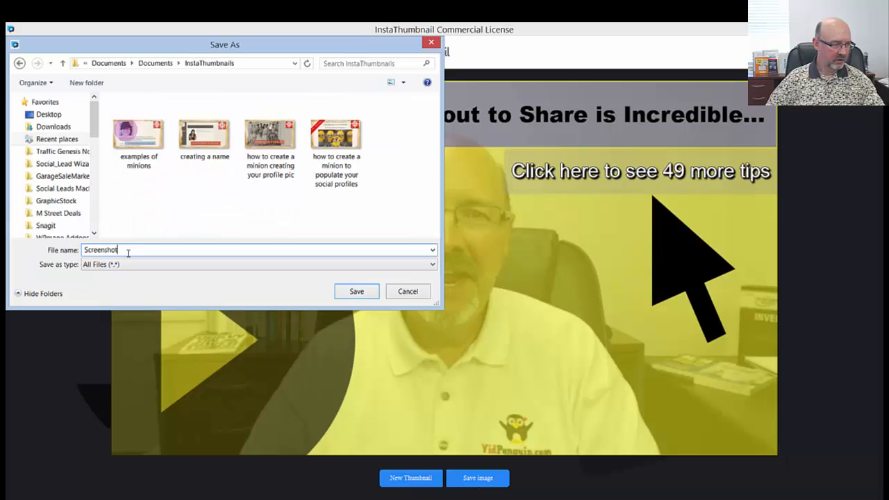
type("5")
left_click(360, 293)
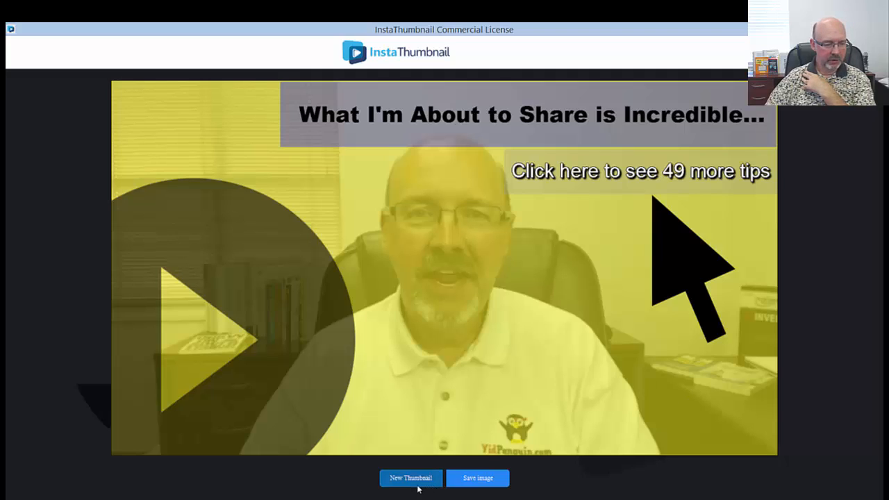
left_click(417, 482)
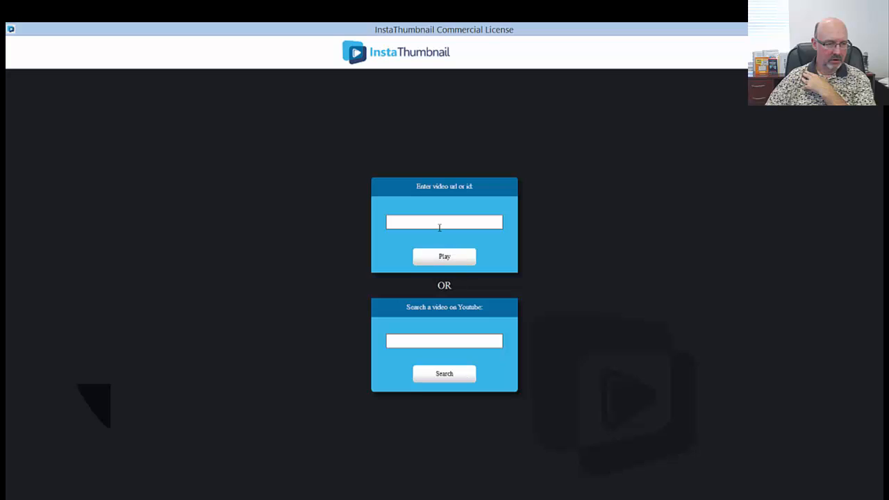
left_click(431, 222)
type("https://www.youtube.com/watch?v=QHOHNSaiAkM")
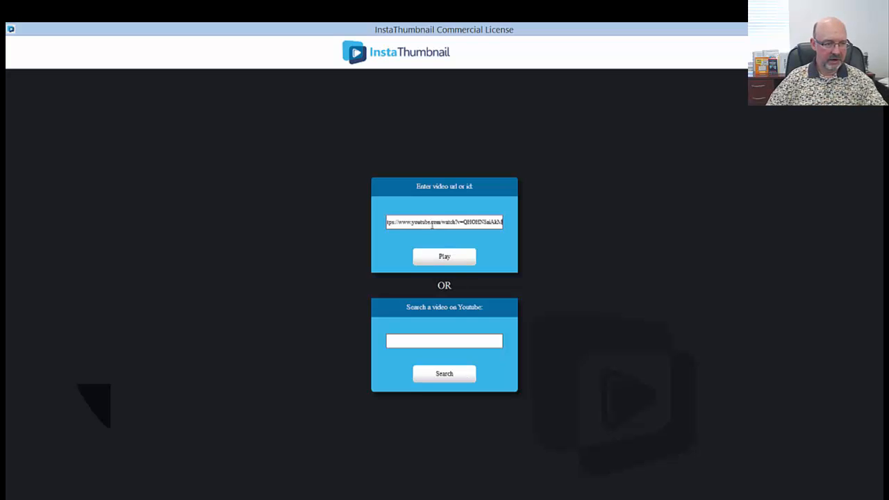
left_click(444, 257)
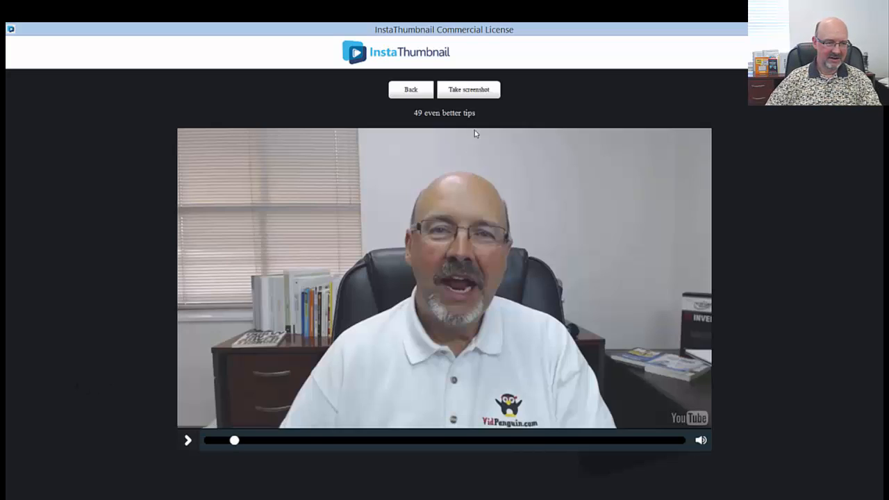
- Take a screenshot of the playing video, apply Filter 5 to it, and continue to the design editor
left_click(477, 92)
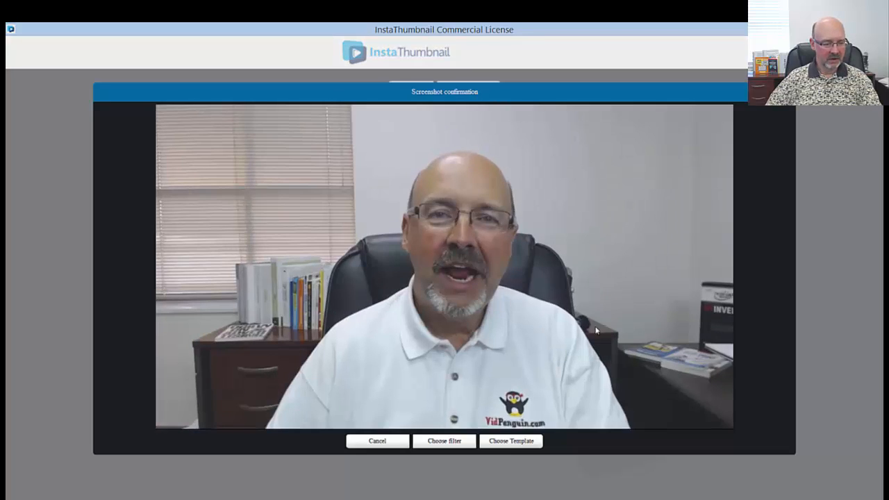
left_click(461, 443)
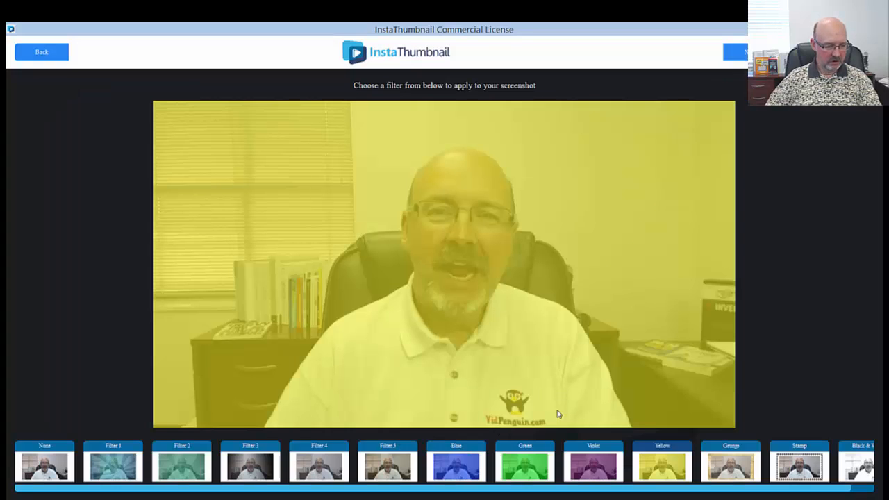
left_click(388, 474)
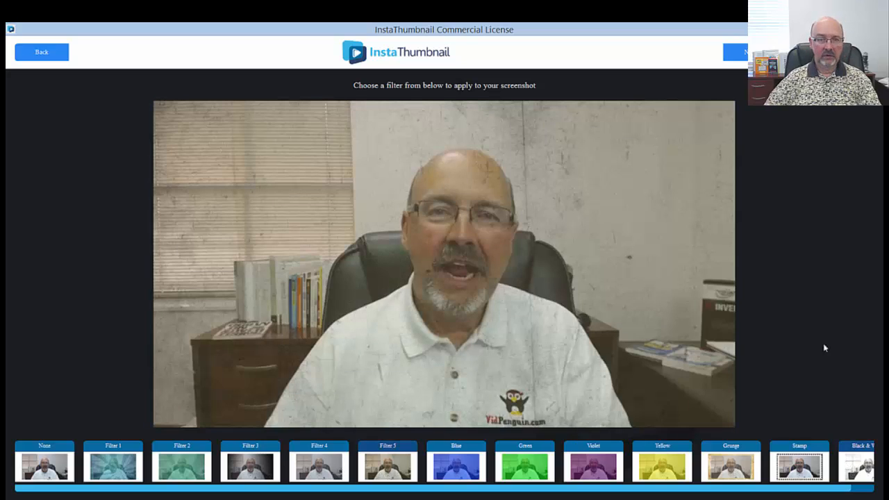
left_click(735, 52)
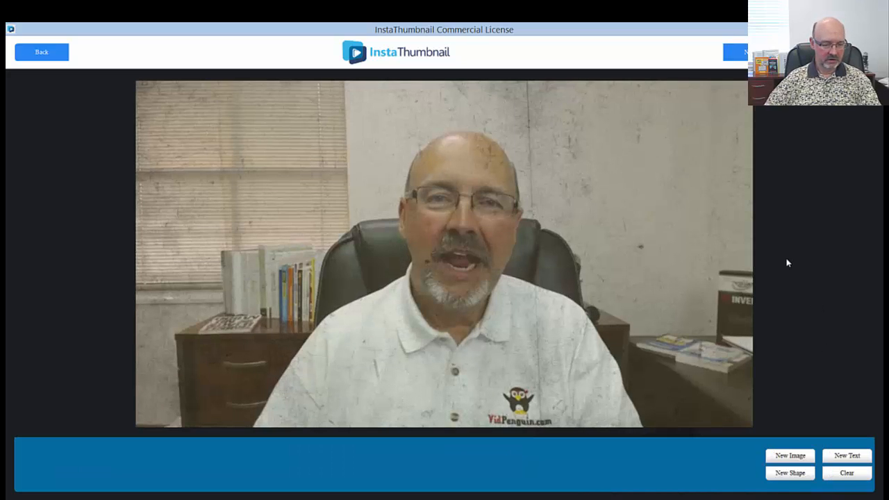
- Add a circle, enlarge it to cover the man's whole head, and center it over his face
left_click(789, 473)
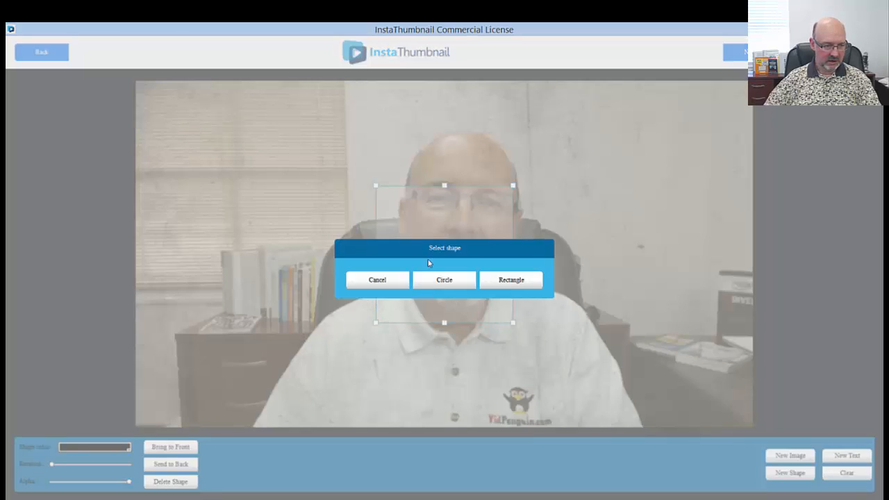
left_click(440, 281)
left_click_drag(491, 278, 463, 199)
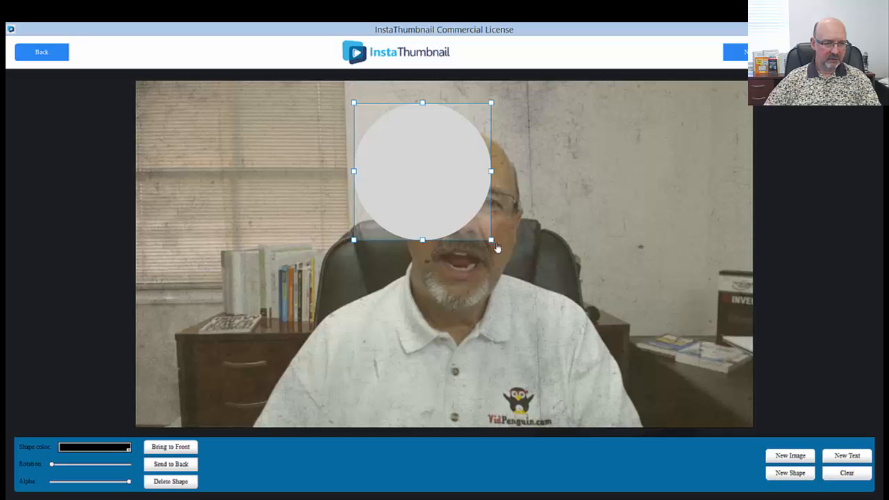
left_click_drag(497, 248, 589, 344)
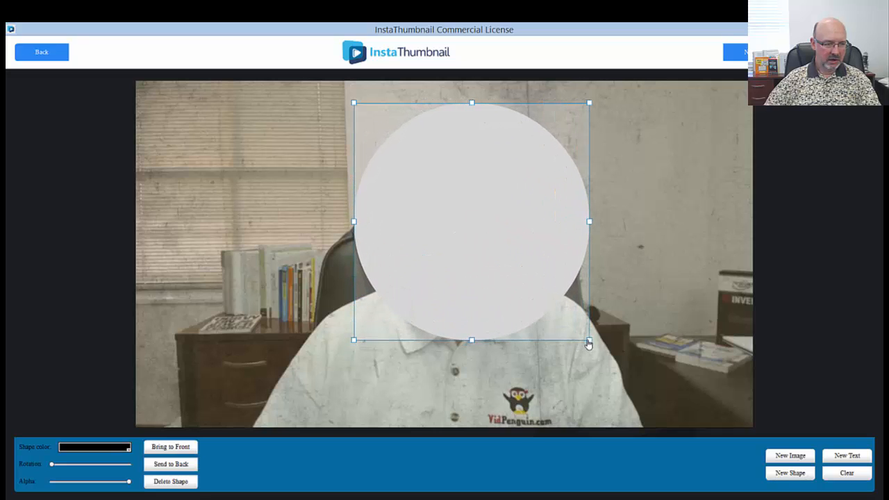
left_click_drag(524, 263, 506, 268)
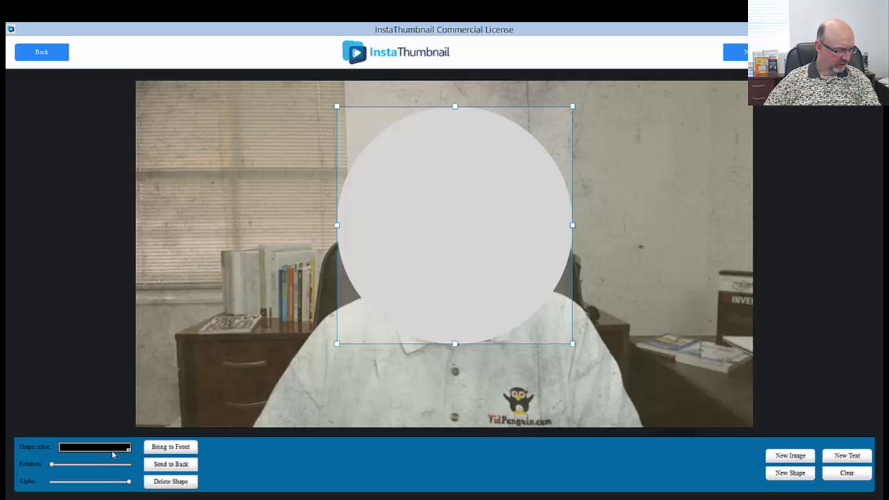
- Color the circle blue and lower its alpha to about one quarter
left_click(113, 451)
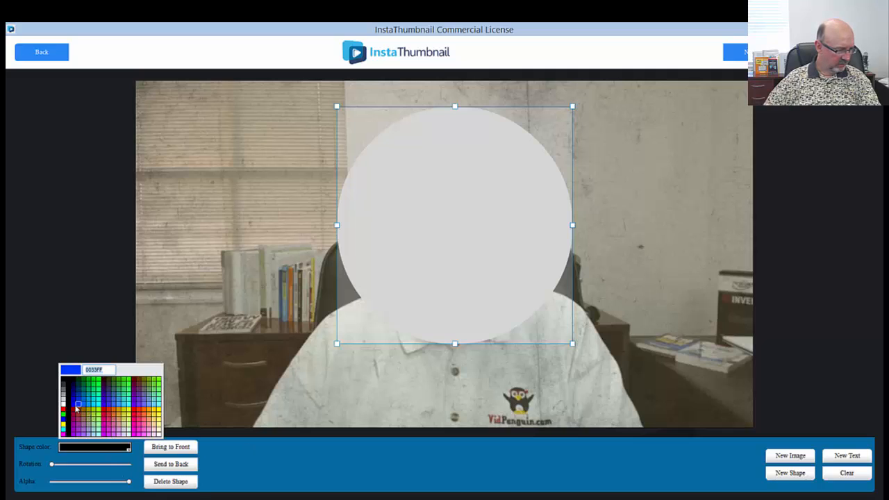
left_click(75, 412)
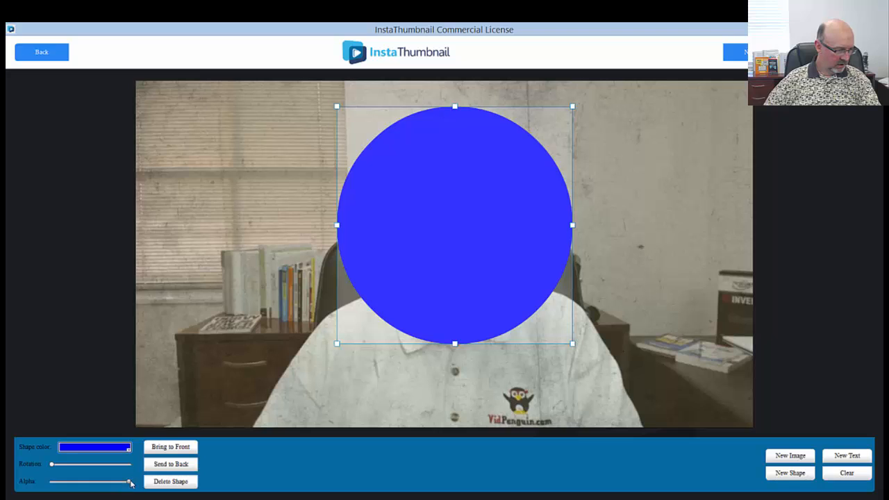
left_click_drag(128, 482, 70, 482)
- Add a new text over the circle reading "What I'm about to Share.."
left_click(847, 456)
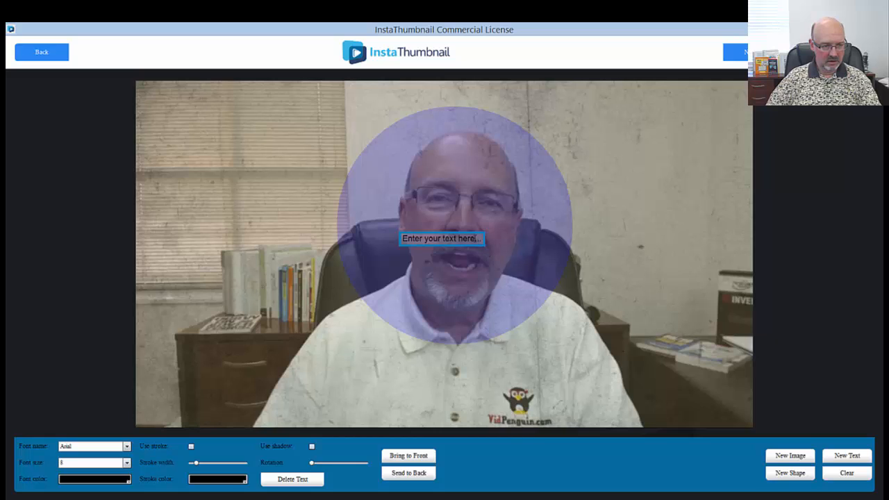
left_click(475, 238)
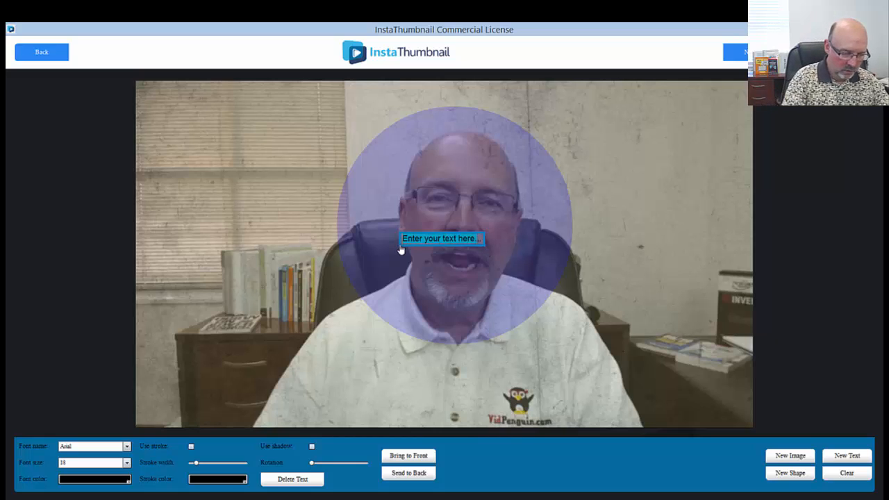
type("What I")
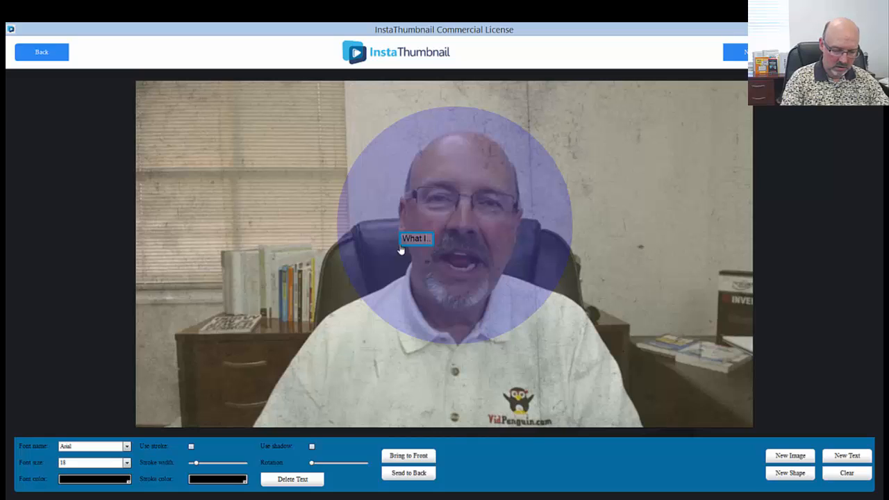
type("'m abo")
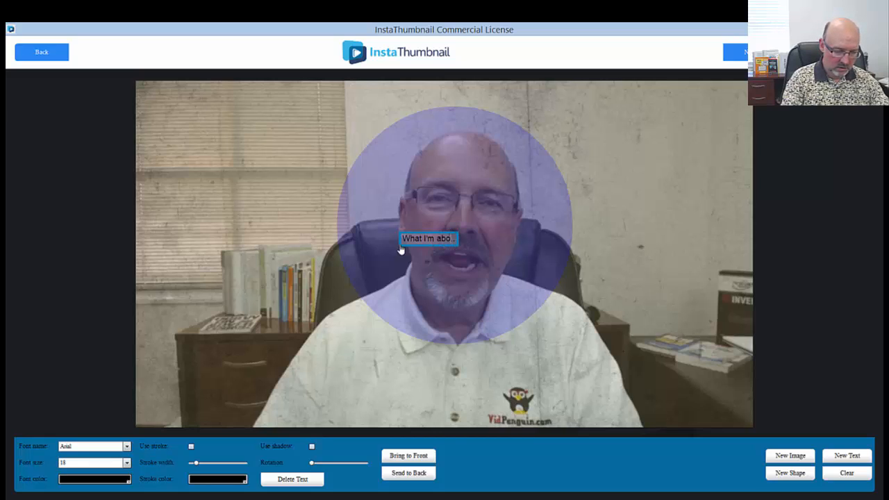
type("ut to")
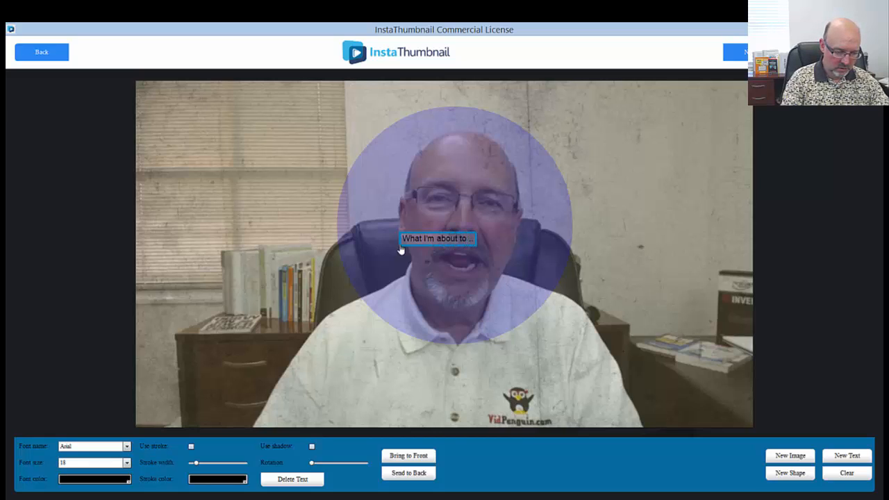
type(" Share")
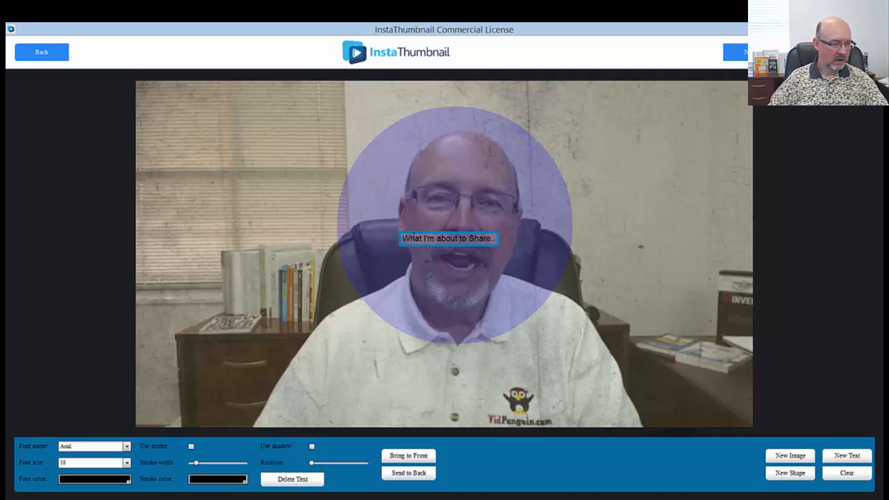
- Set the whole "What I'm about to Share.." text to font size 32 and enable its stroke and shadow
left_click(463, 239)
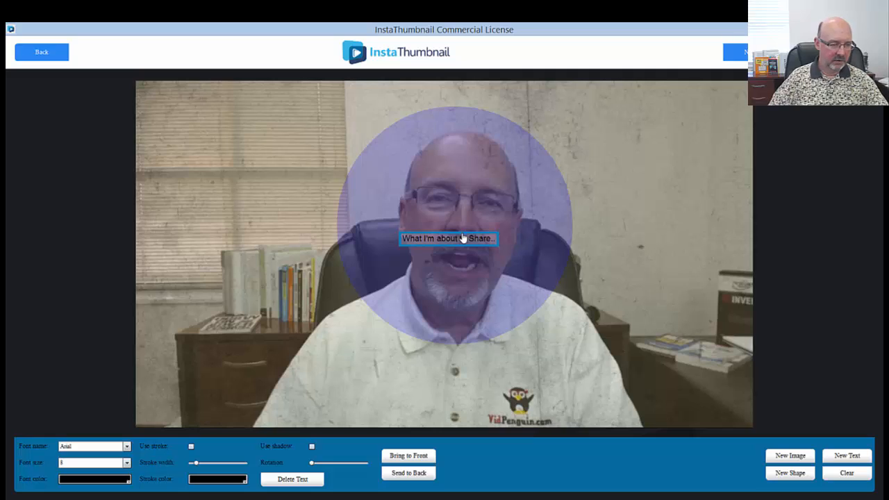
key("ctrl+a")
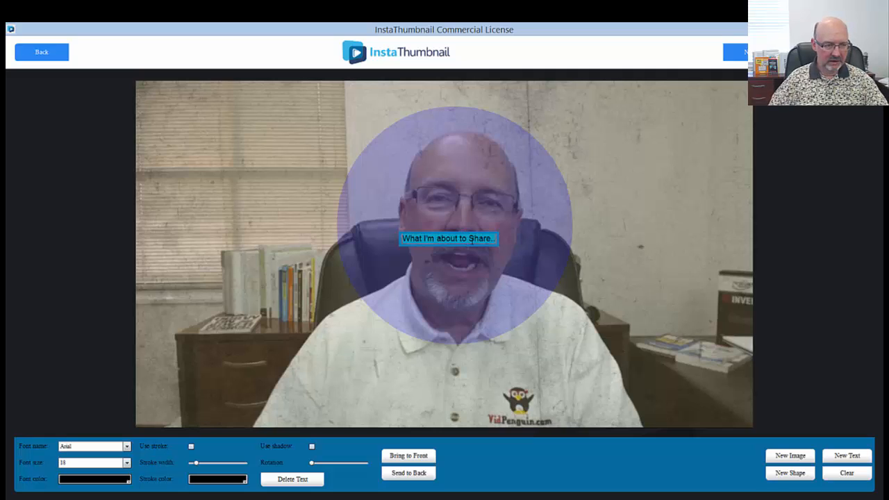
left_click(126, 463)
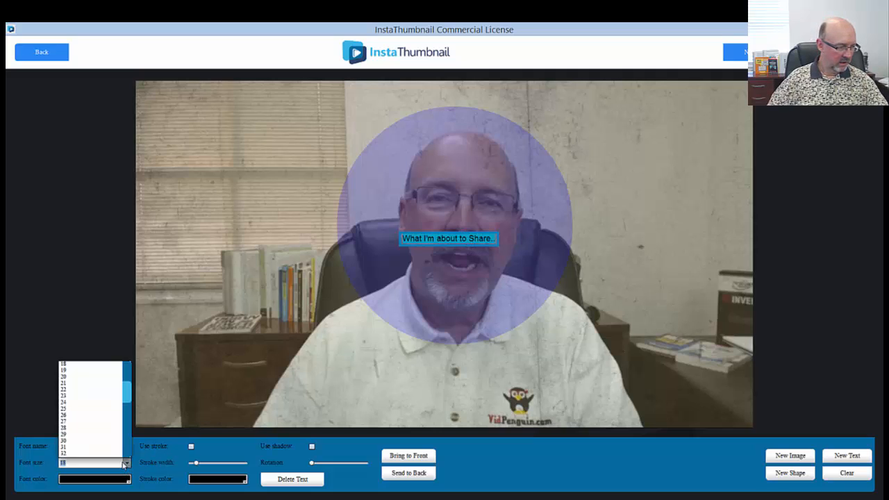
left_click(89, 452)
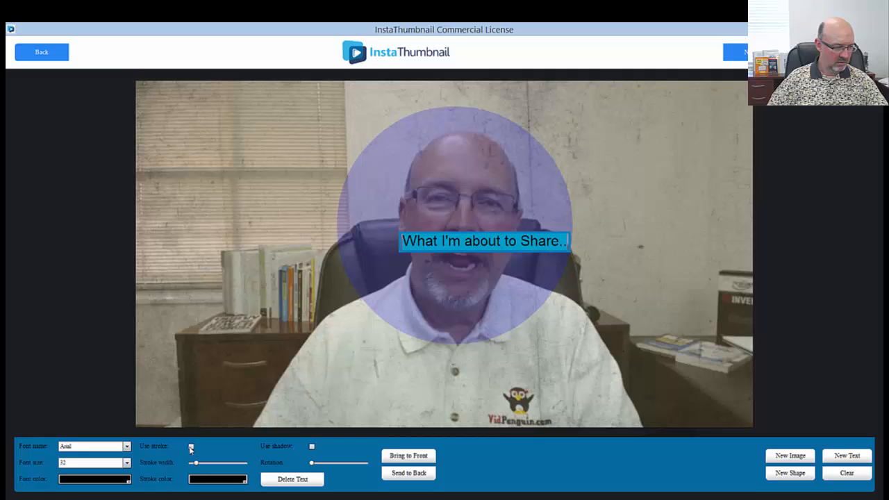
left_click(191, 448)
left_click(312, 447)
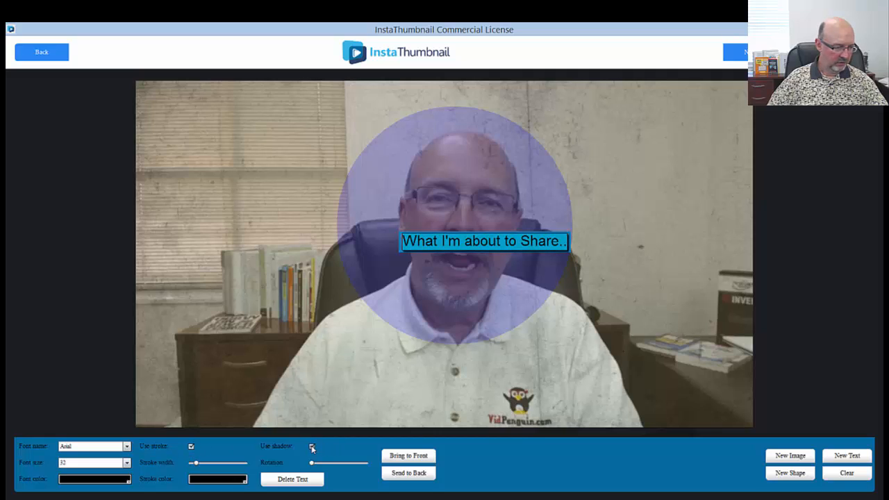
- Set the "What I'm about to Share.." text to white Arial Black at font size 60
left_click(105, 478)
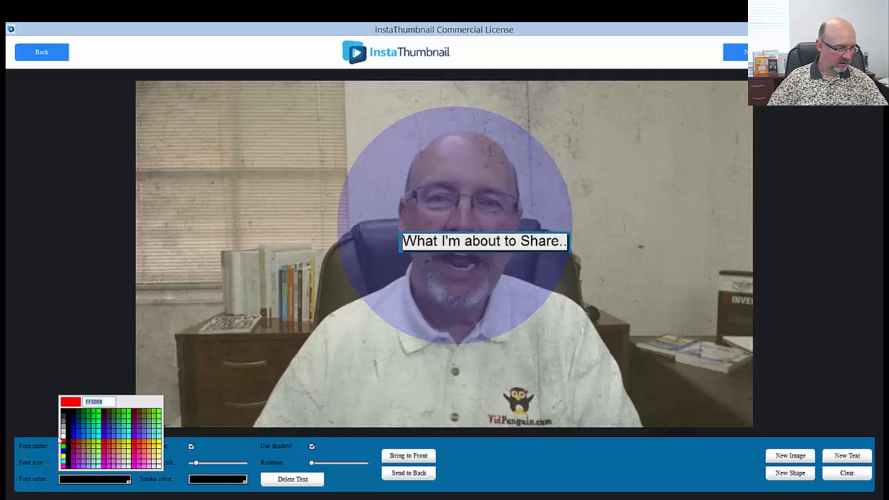
left_click(63, 436)
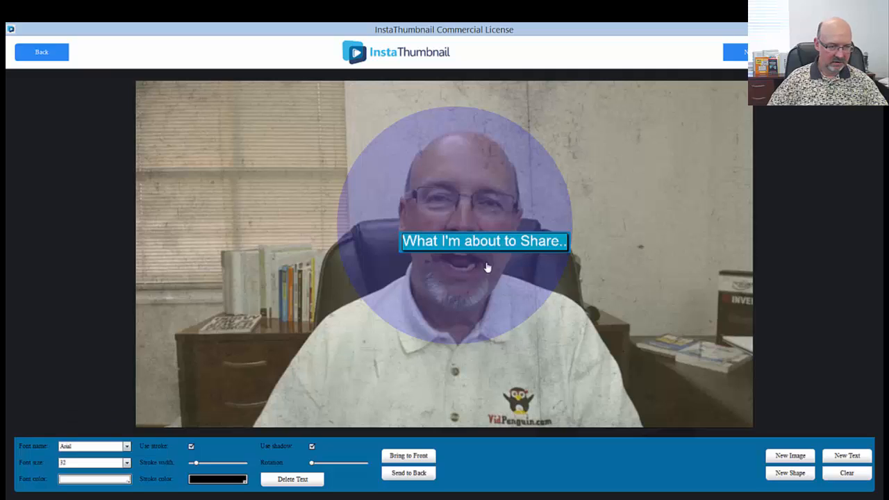
left_click(127, 447)
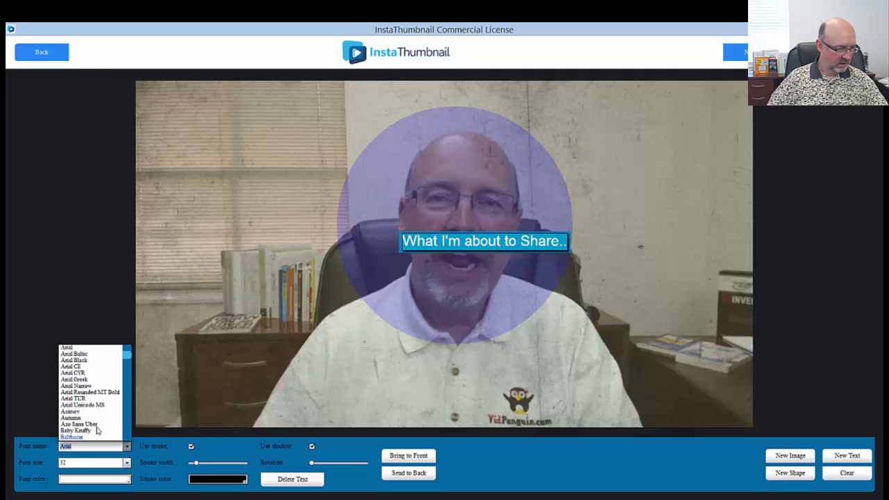
left_click(86, 361)
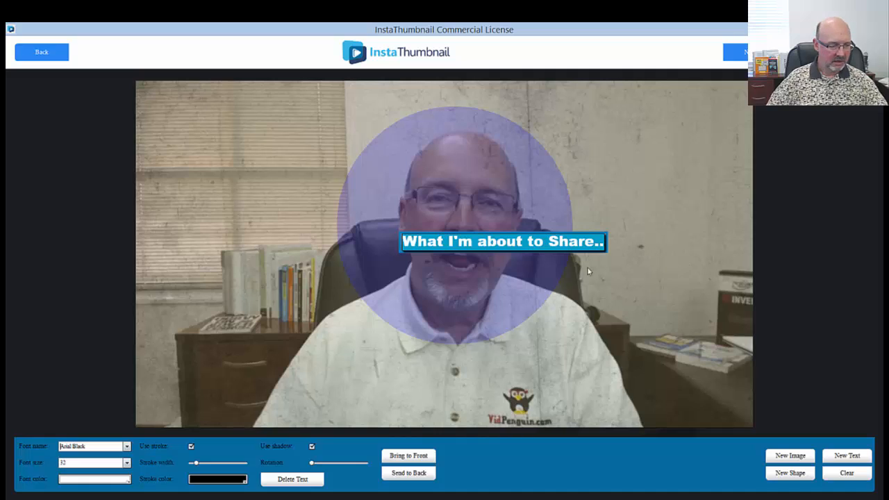
left_click(126, 463)
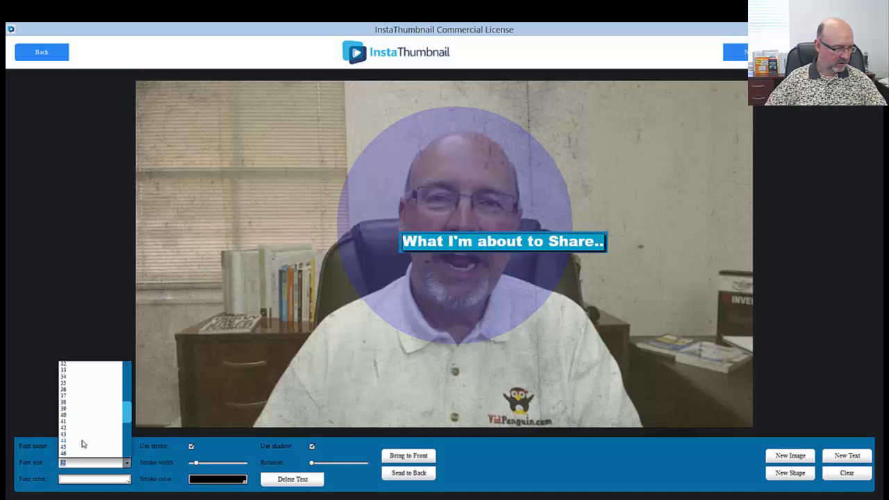
scroll(127, 442, "down", 5)
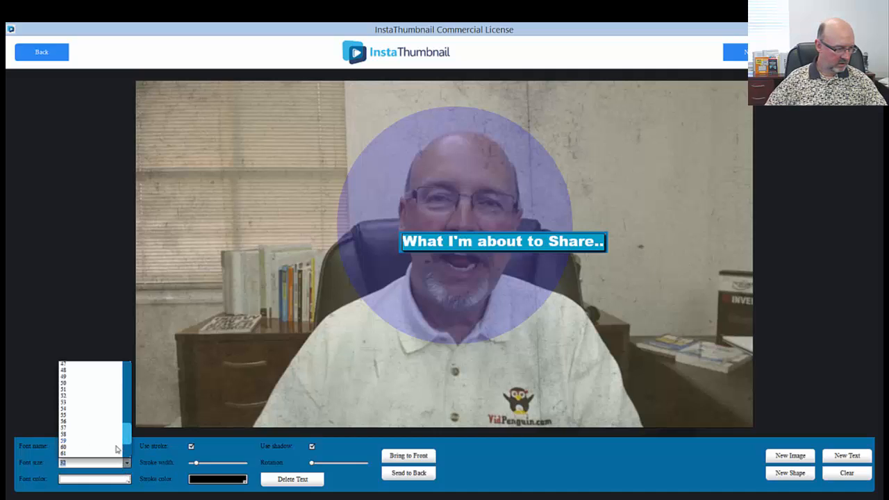
left_click(66, 451)
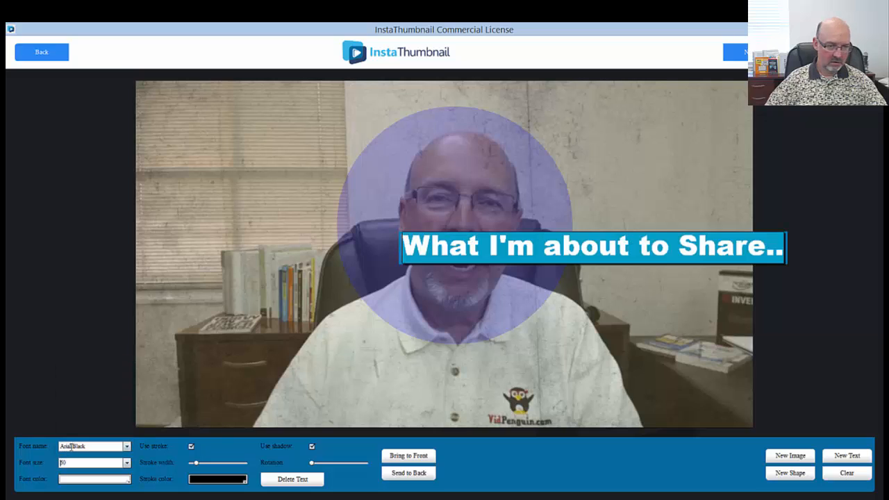
- Move the "What I'm about to Share.." text to the top of the image, centered above the man's head
left_click(671, 229)
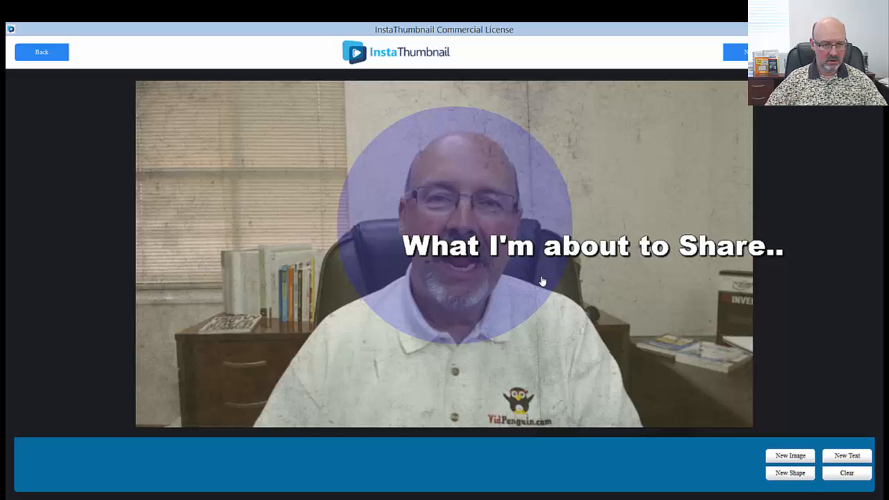
left_click(715, 251)
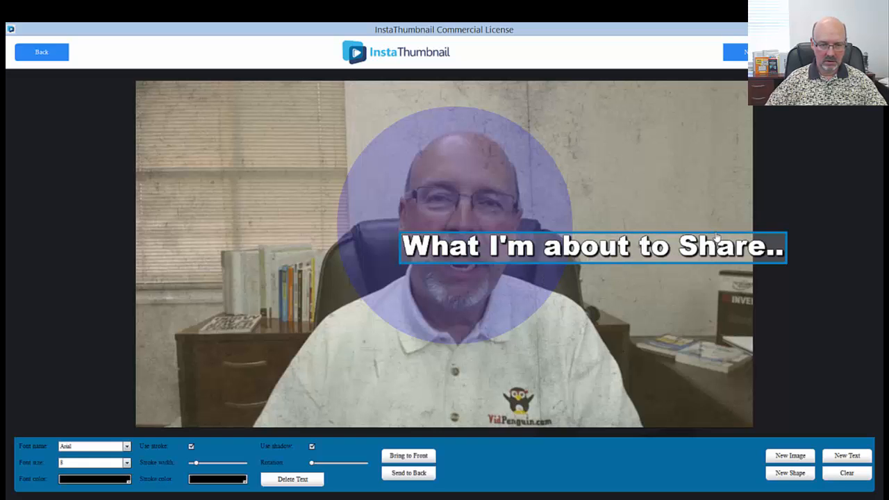
mouse_move(715, 251)
left_mouse_down()
mouse_move(579, 351)
mouse_move(583, 372)
mouse_move(589, 293)
mouse_move(561, 105)
mouse_move(578, 103)
left_mouse_up()
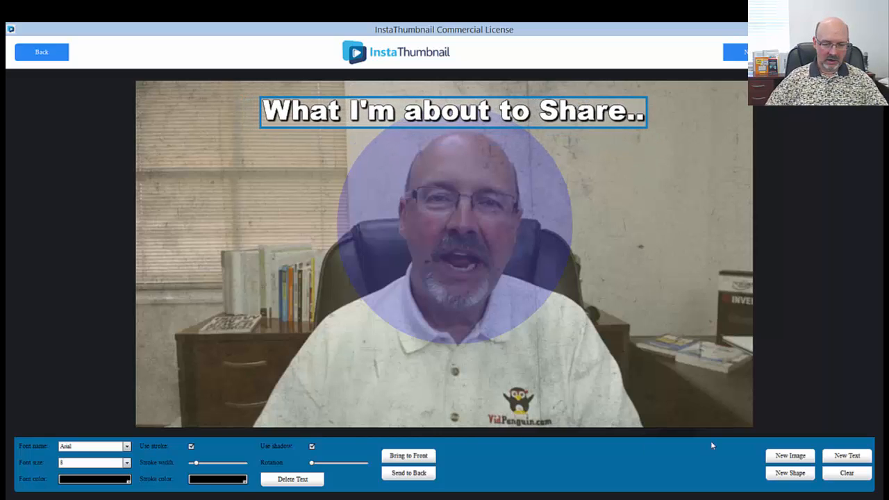
- Add a second text over the man's face reading "Should be OutLawed"
left_click(847, 455)
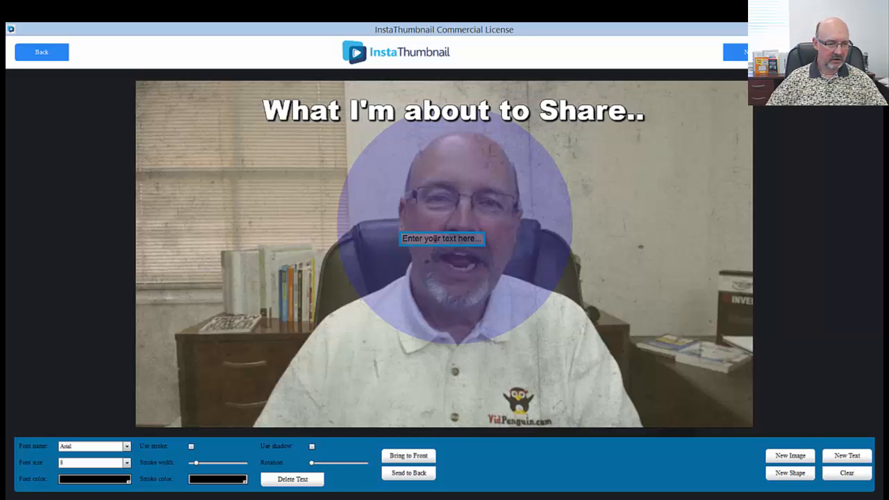
left_click(434, 236)
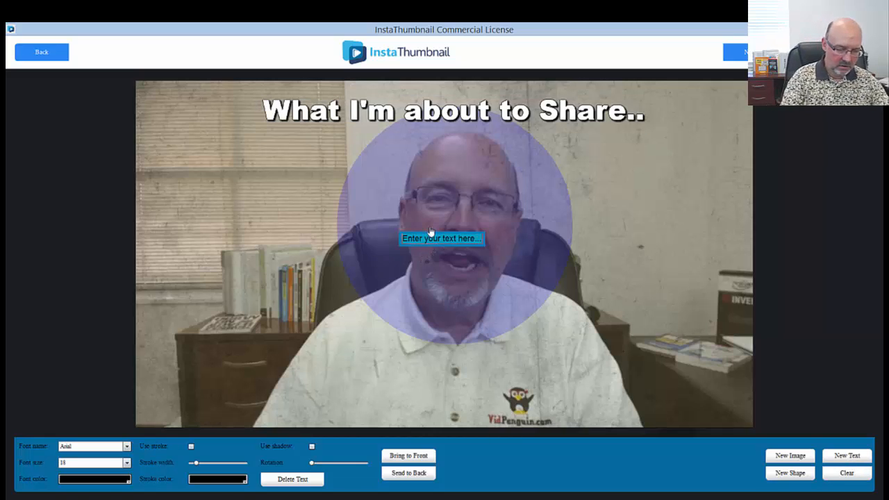
type("Should")
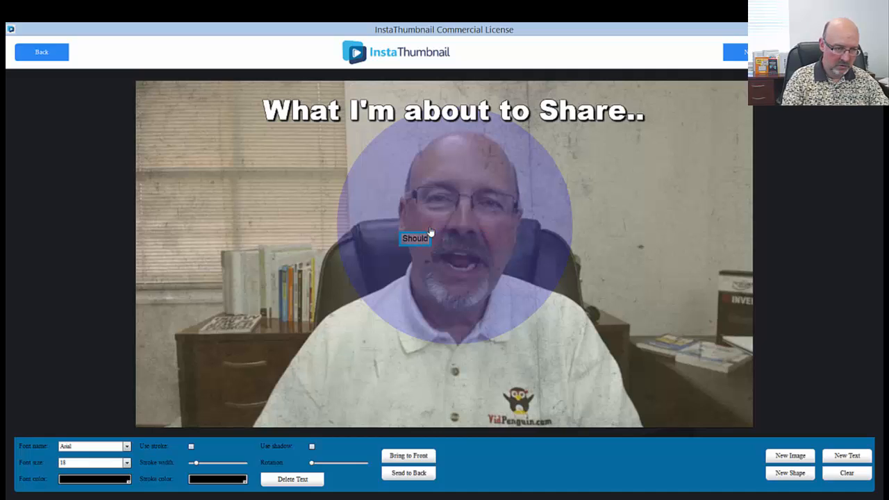
type(" be")
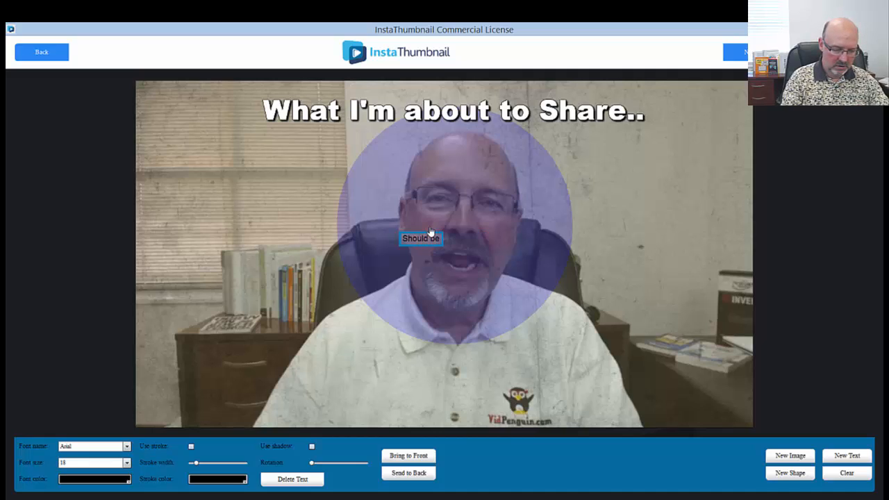
type(" OutLa")
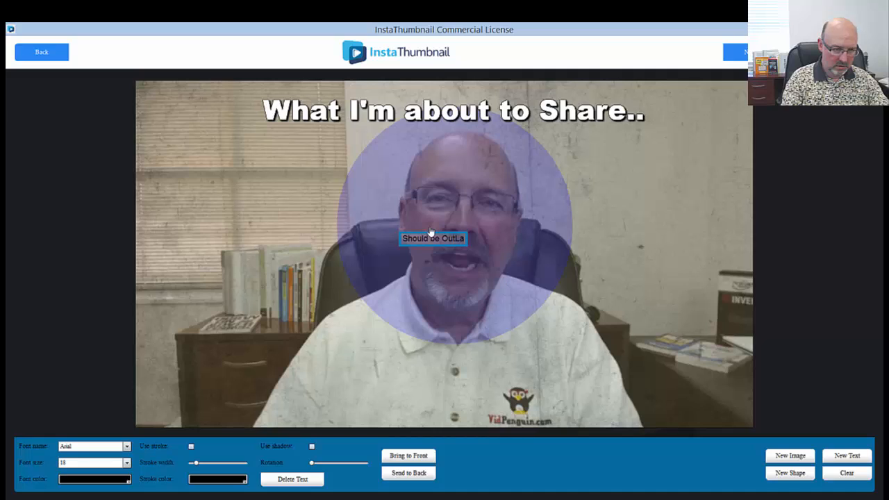
type("wed")
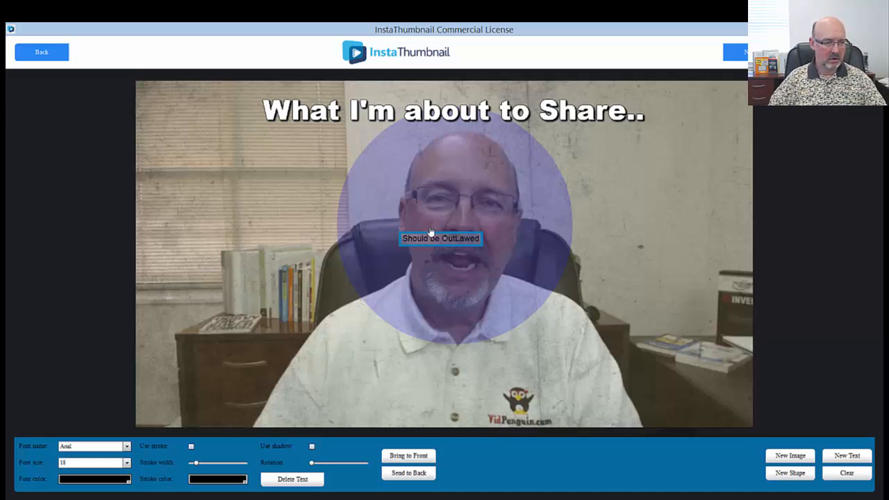
- Correct the second text to read "Should be Outlawed" with a lowercase l
left_click(127, 450)
left_click(85, 365)
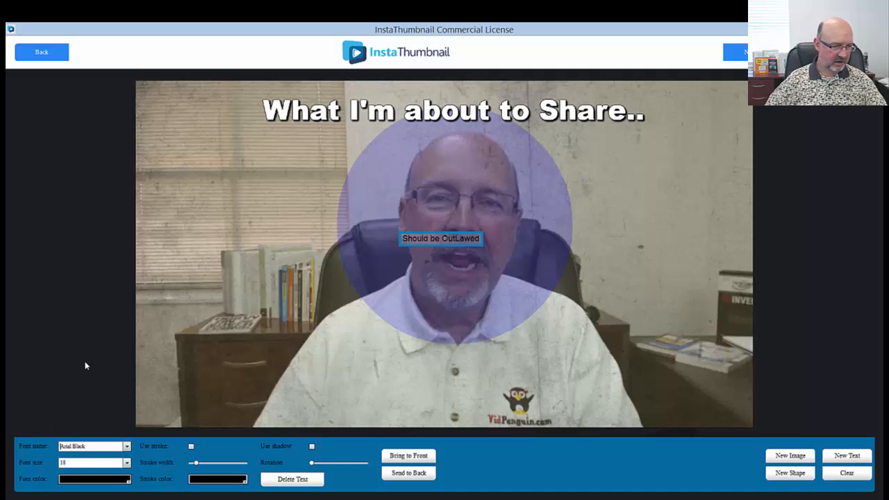
left_click(445, 238)
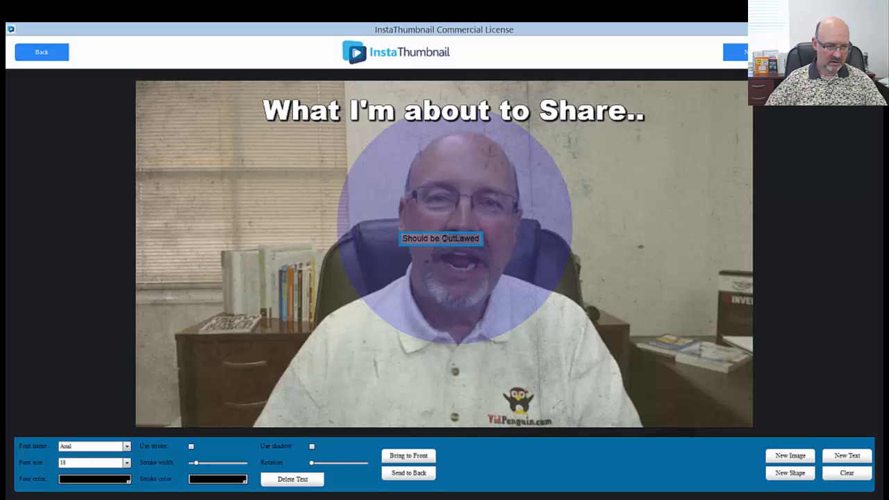
key("BackSpace")
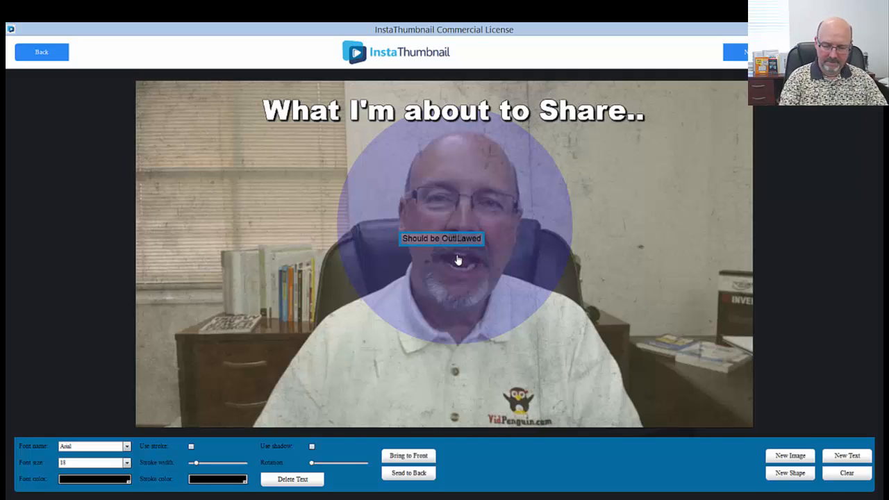
type("l")
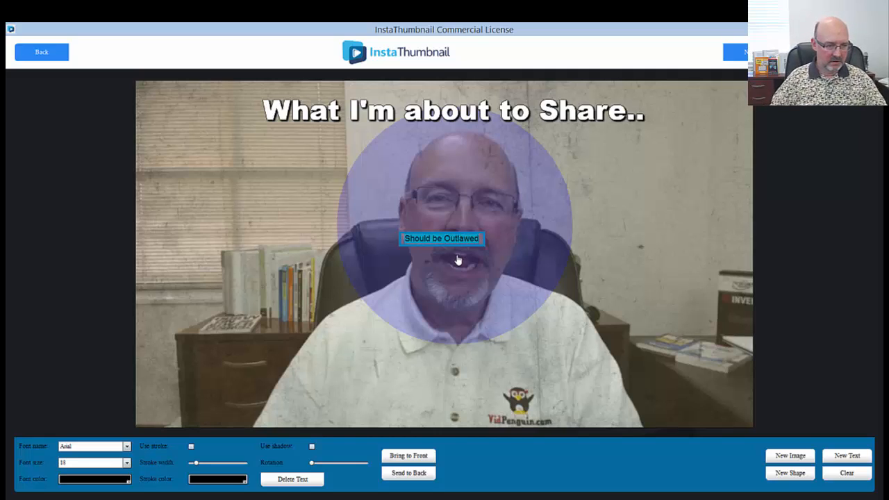
- Set the whole "Should be Outlawed" text to white Arial Black at font size 60
left_click(126, 448)
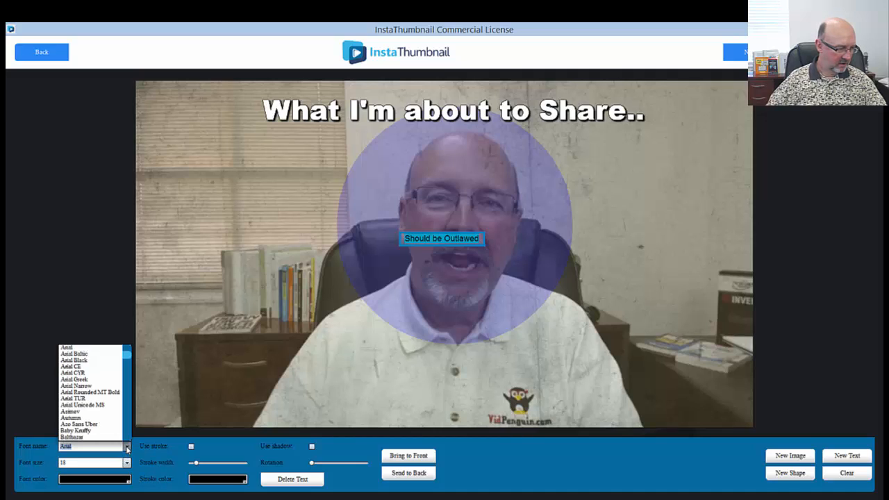
left_click(88, 365)
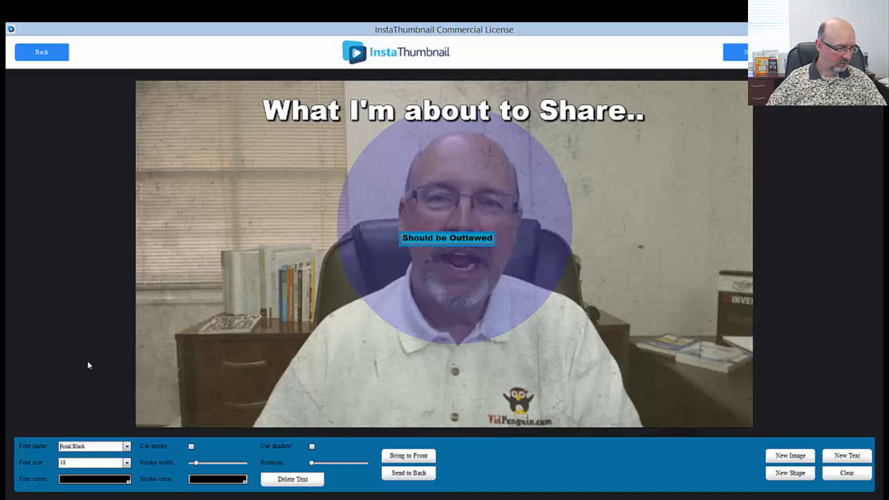
left_click(98, 487)
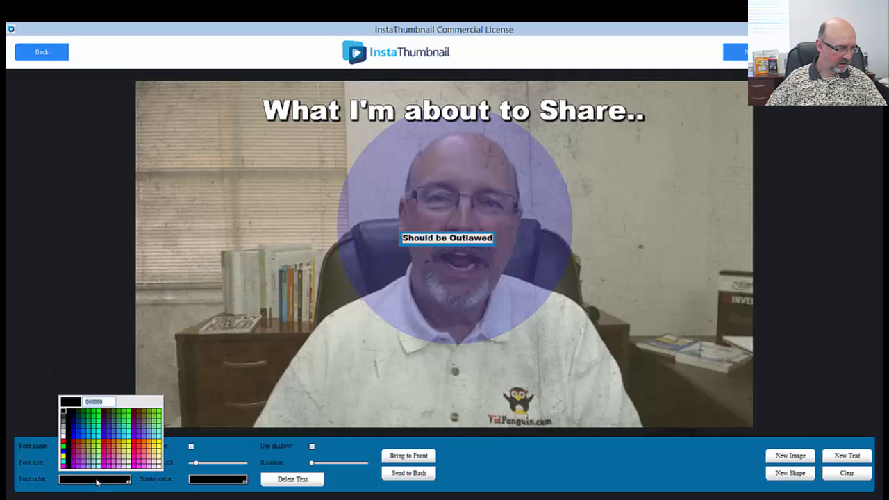
left_click(63, 438)
left_click(127, 463)
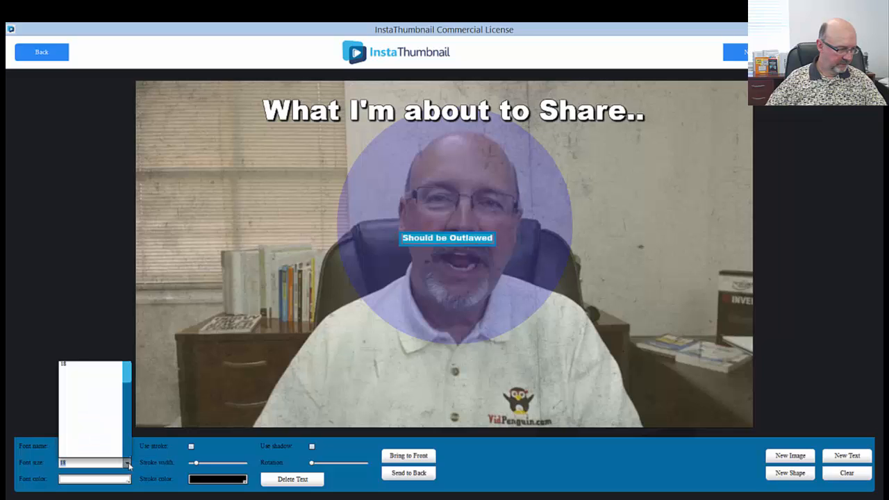
scroll(127, 447, "down", 5)
scroll(127, 446, "down", 3)
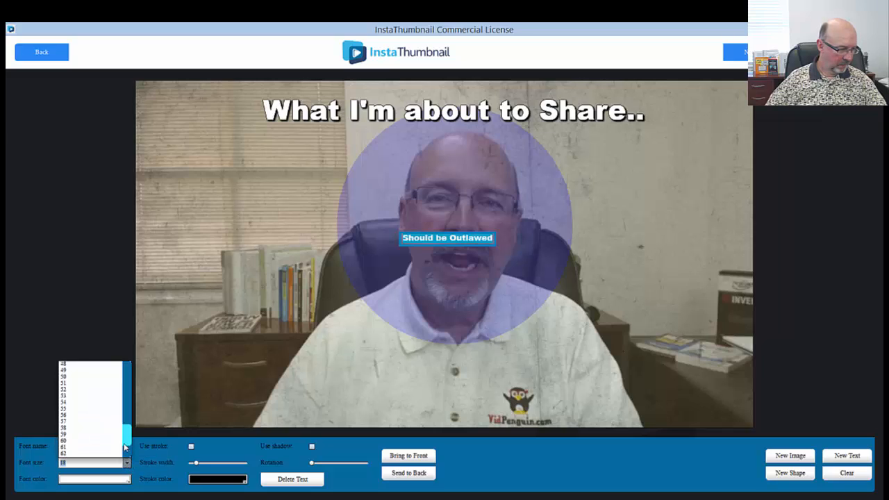
left_click(68, 445)
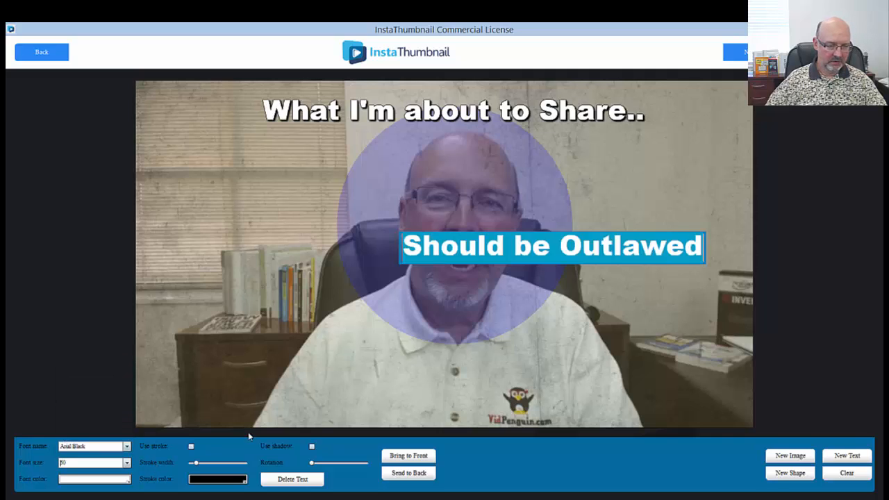
- Enable stroke and shadow for the "Should be Outlawed" text
left_click(191, 447)
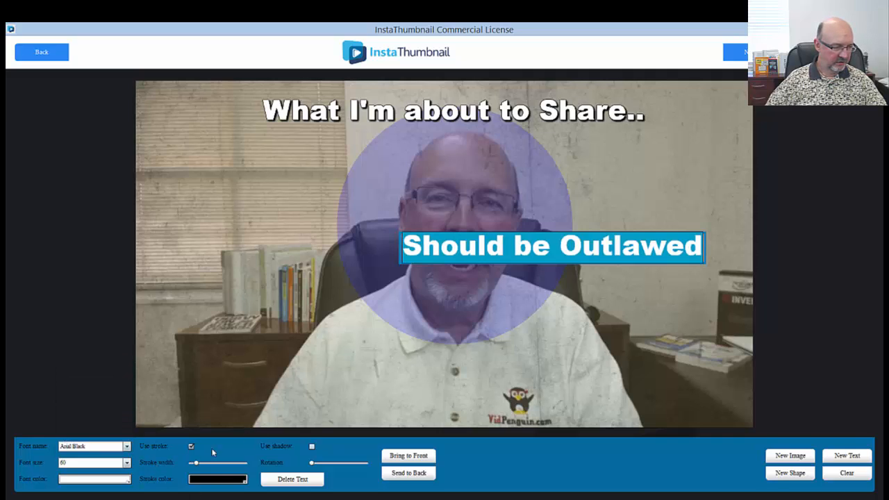
left_click(312, 447)
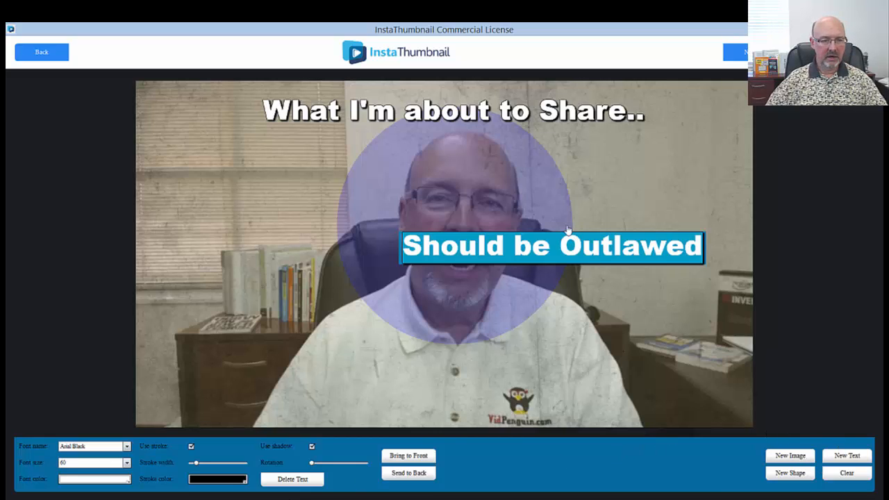
left_click(608, 213)
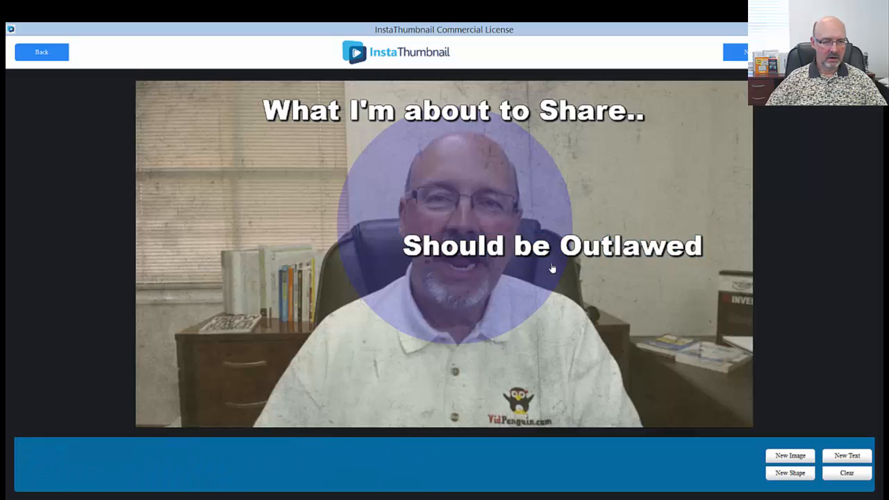
- Move the "Should be Outlawed" text below the circle, centered across the man's shirt near the image's lower edge
left_click(585, 254)
left_click_drag(584, 253, 555, 248)
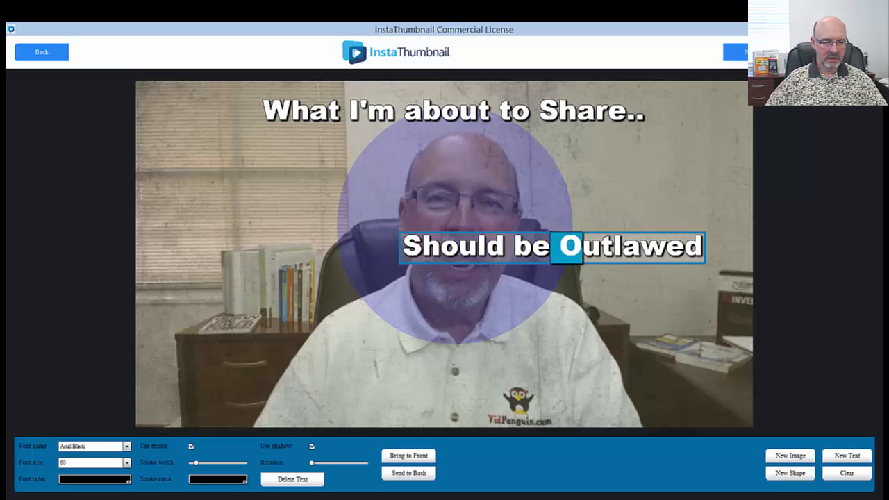
left_click(606, 309)
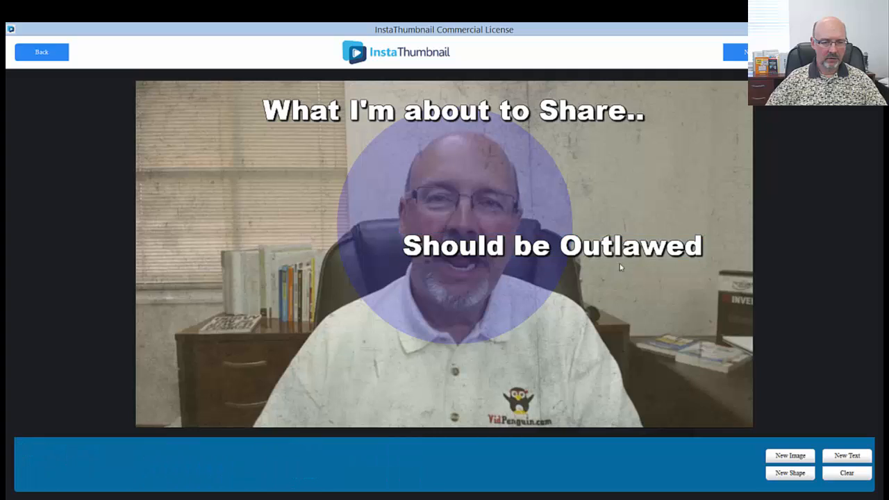
left_click(625, 244)
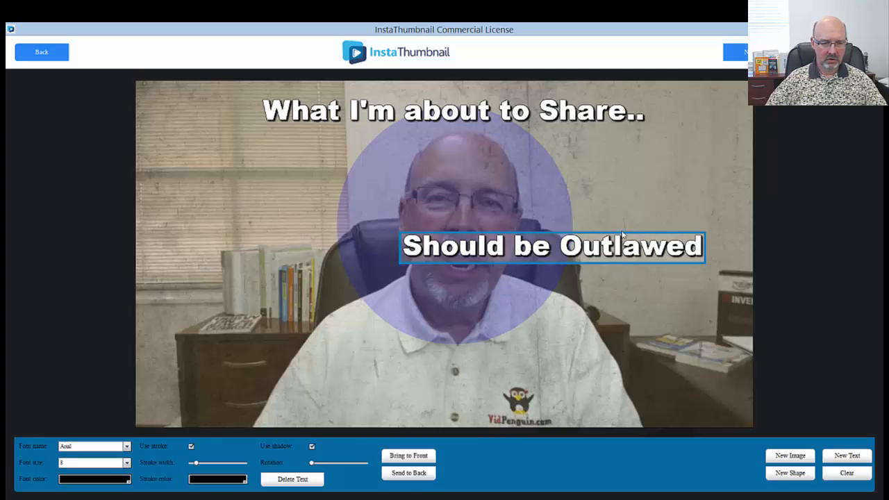
left_click(623, 240)
left_click(625, 243)
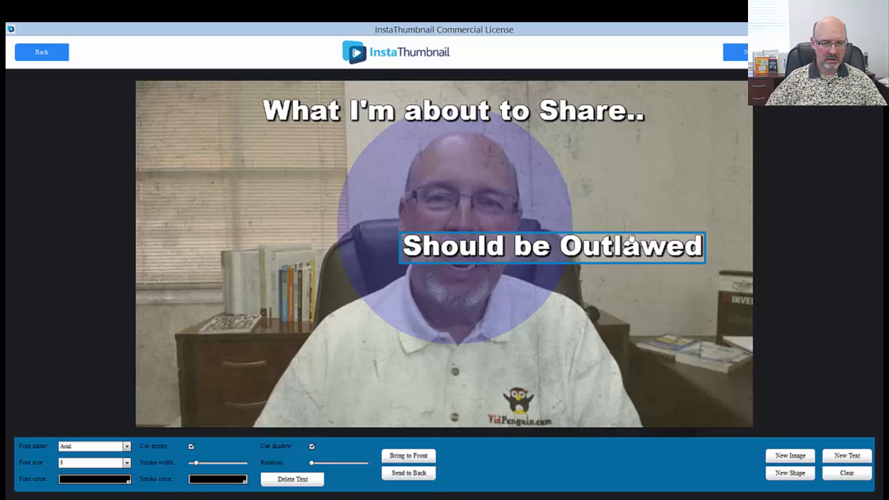
left_click_drag(627, 239, 527, 370)
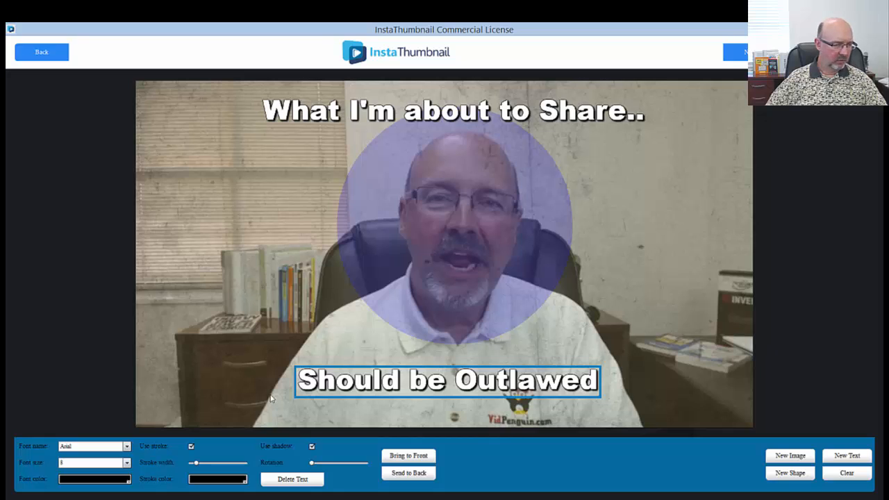
left_click(197, 395)
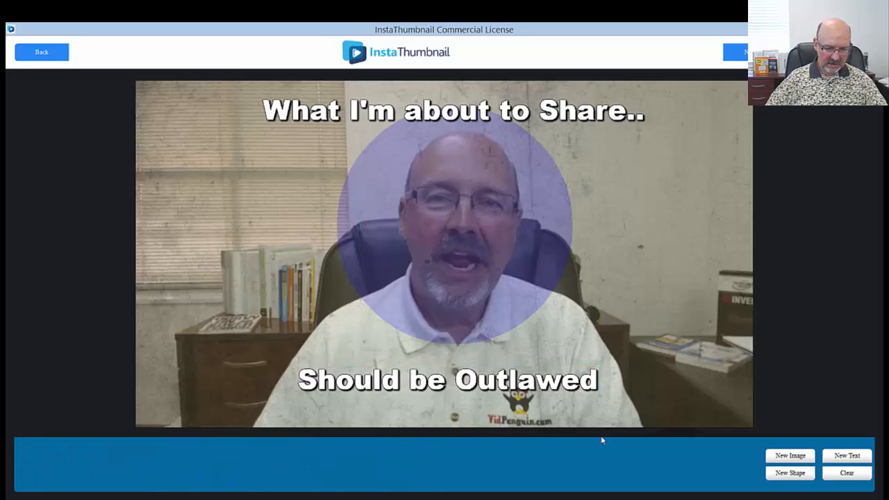
- Add a rectangle shape, widen it past the "Should be Outlawed" caption and place it over that text near the image's lower edge
left_click(783, 475)
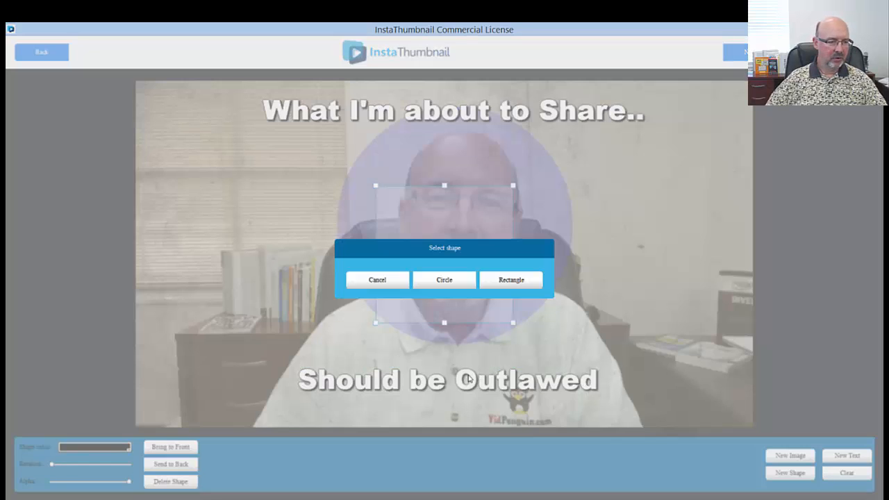
left_click(528, 285)
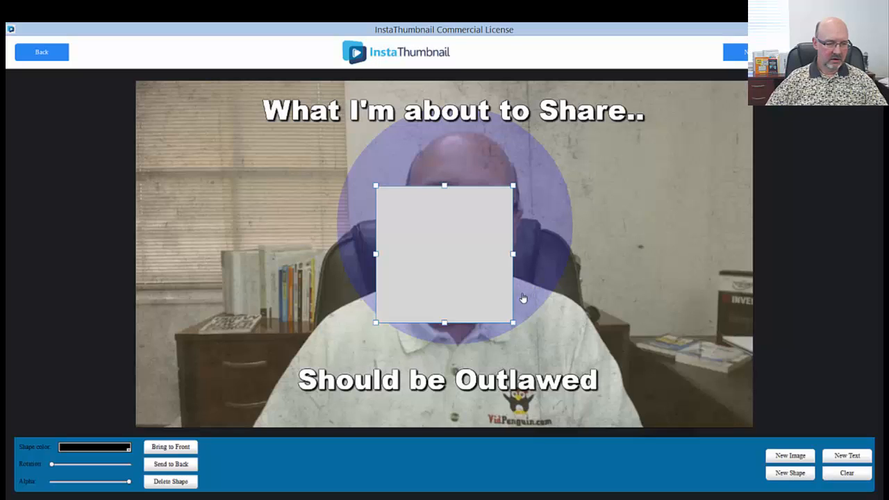
left_click_drag(514, 257, 700, 270)
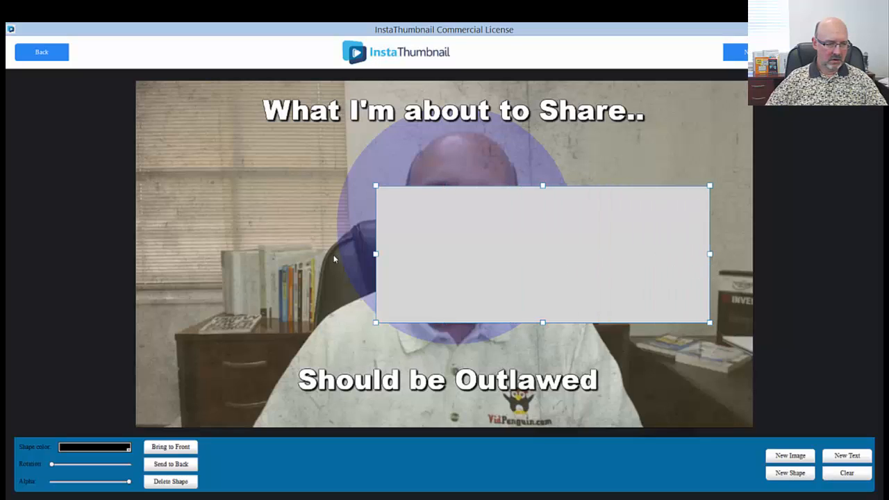
left_click_drag(502, 253, 413, 351)
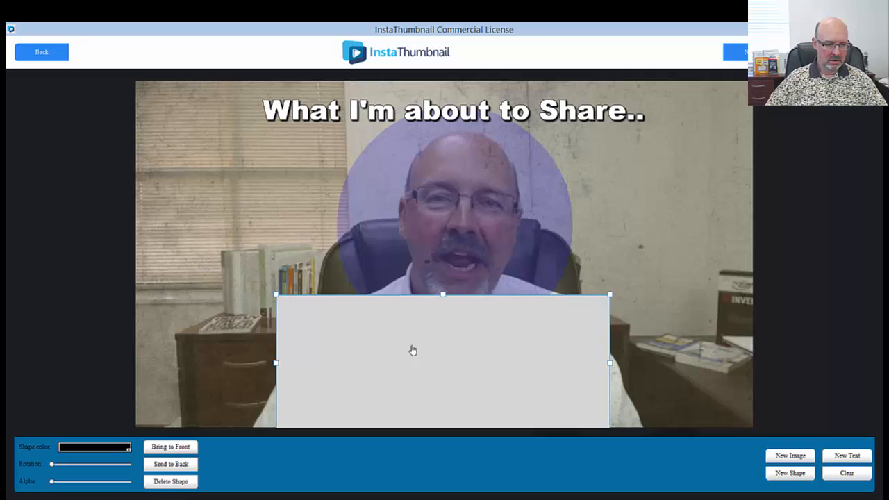
left_click_drag(440, 299, 440, 346)
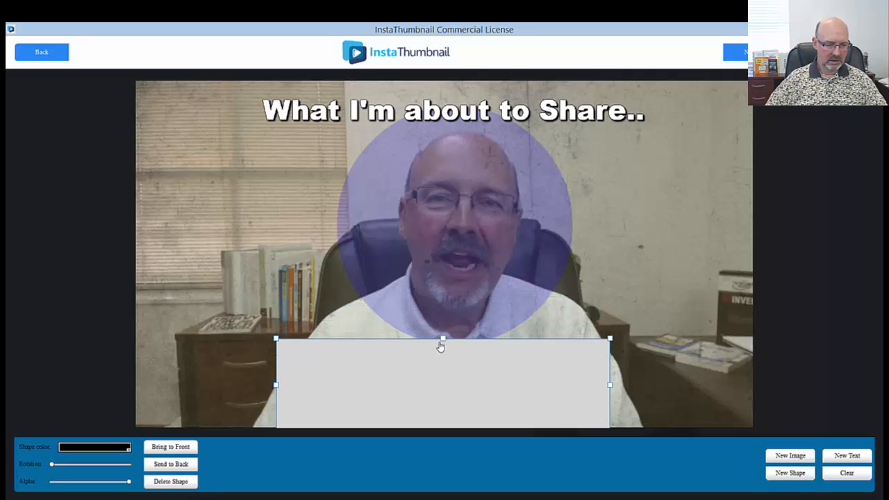
mouse_move(461, 377)
left_mouse_down()
mouse_move(460, 353)
mouse_move(461, 366)
left_mouse_up()
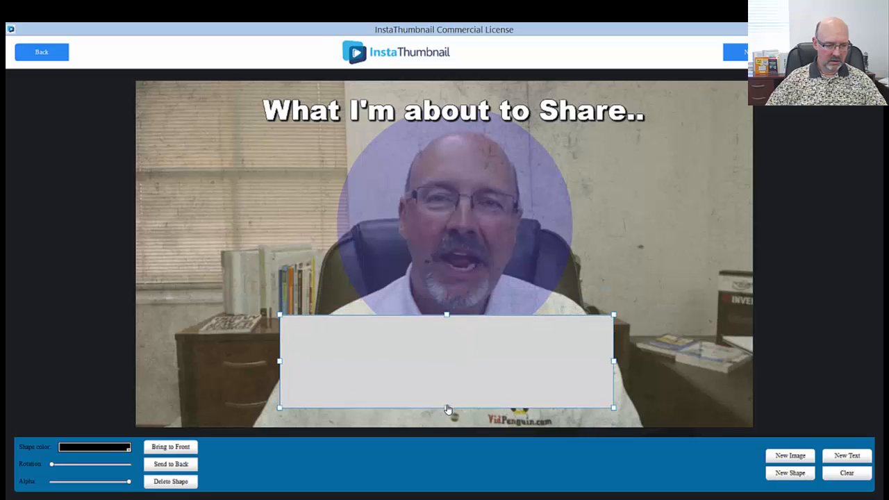
mouse_move(448, 411)
left_mouse_down()
mouse_move(452, 389)
mouse_move(451, 428)
left_mouse_up()
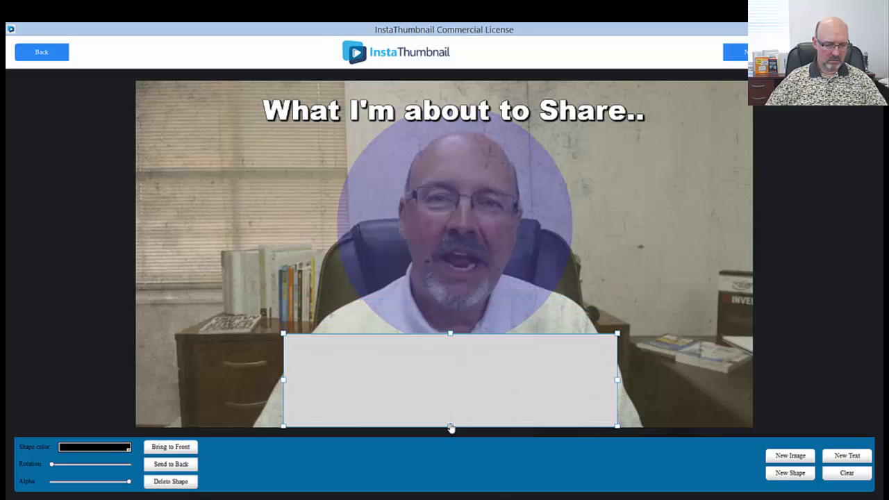
- Send the rectangle behind the "Should be Outlawed" text and reduce its height to a band framing the caption below the circle
left_click(182, 465)
left_click_drag(452, 425, 453, 411)
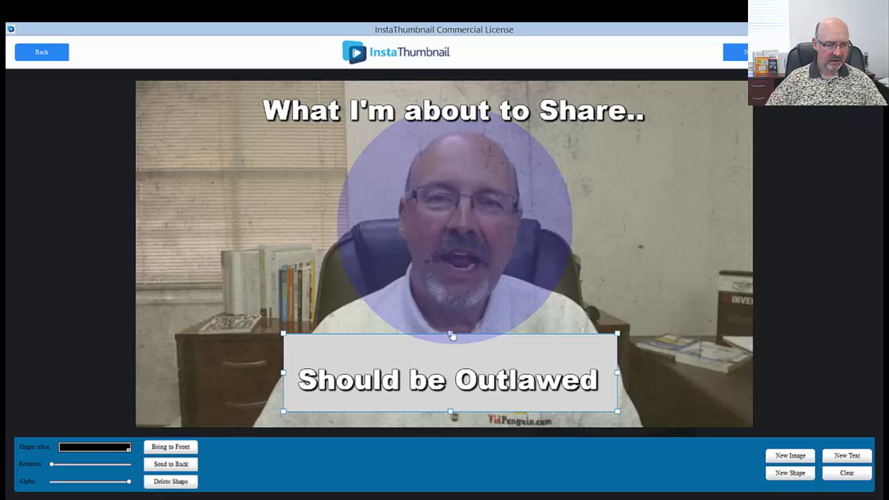
left_click(452, 337)
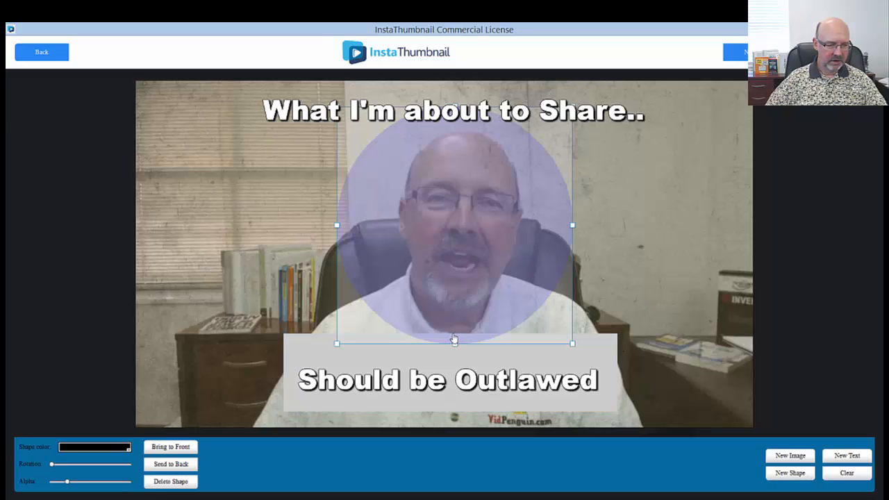
left_click(517, 362)
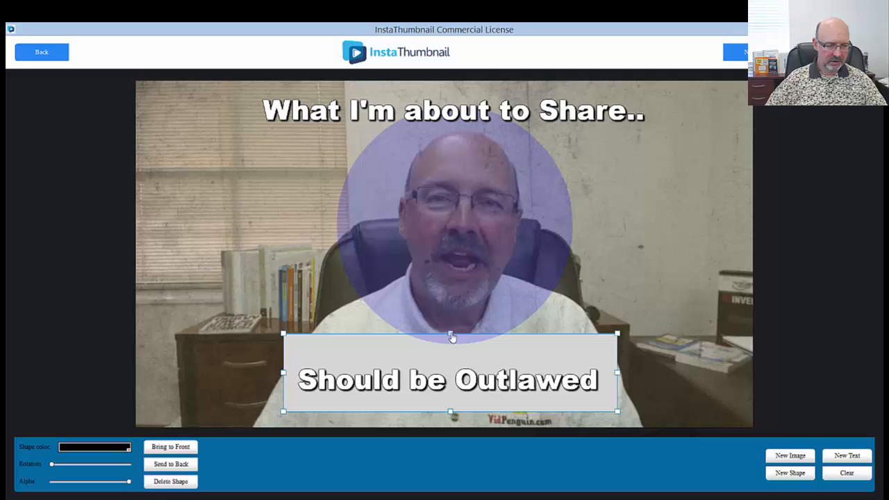
left_click(452, 341)
left_click(478, 354)
left_click_drag(481, 357, 482, 367)
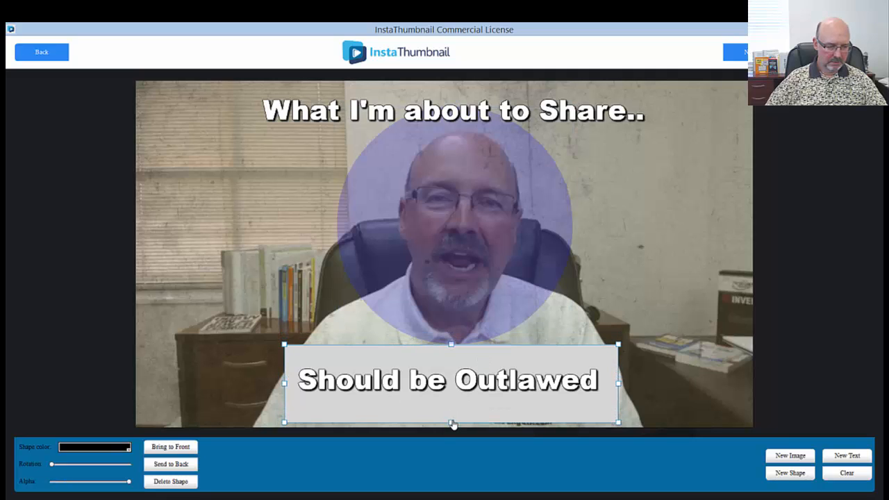
left_click_drag(452, 424, 452, 411)
left_click_drag(464, 363, 466, 364)
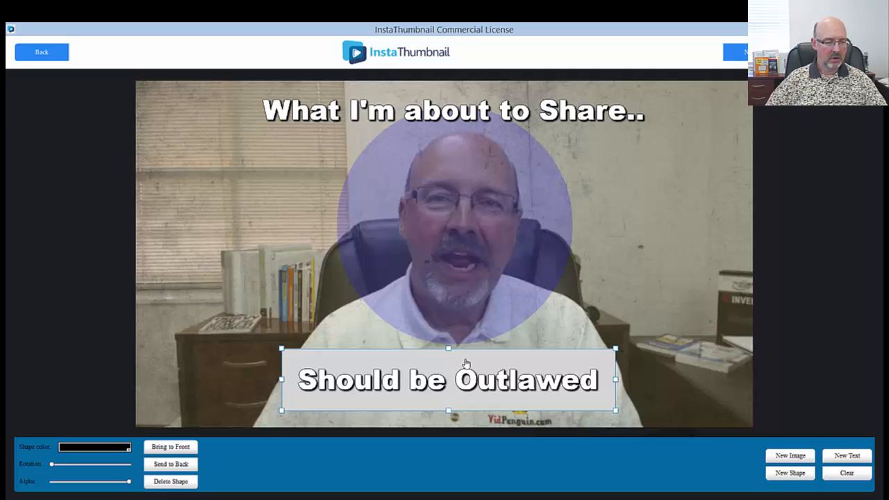
- Color the caption's rectangle bright lime green and trim its upper and lower edges closer to the text
left_click(109, 449)
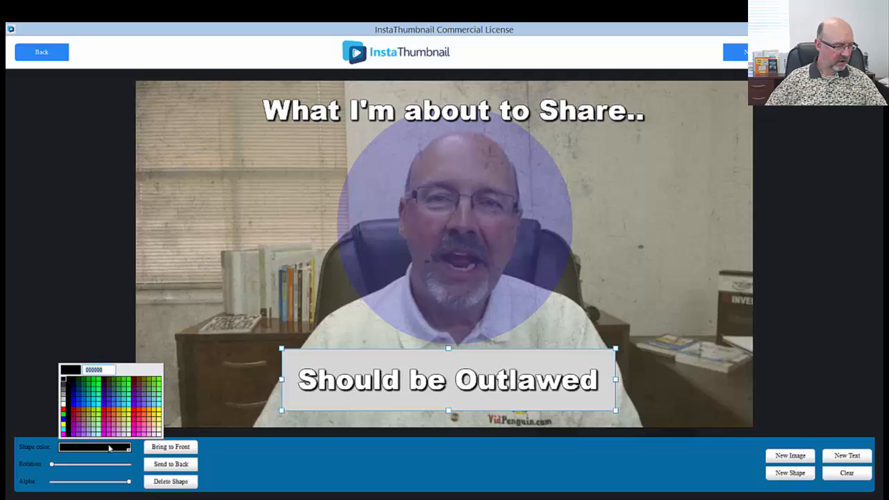
left_click(97, 410)
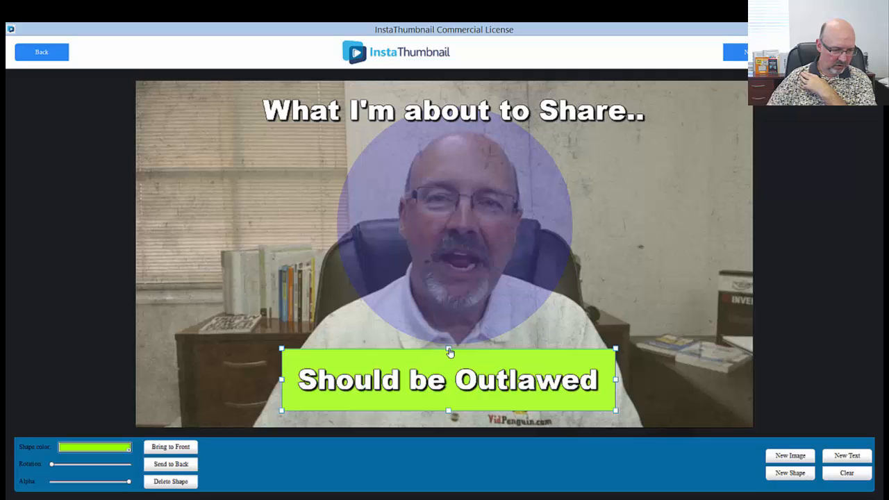
left_click_drag(450, 353, 450, 357)
left_click(451, 414)
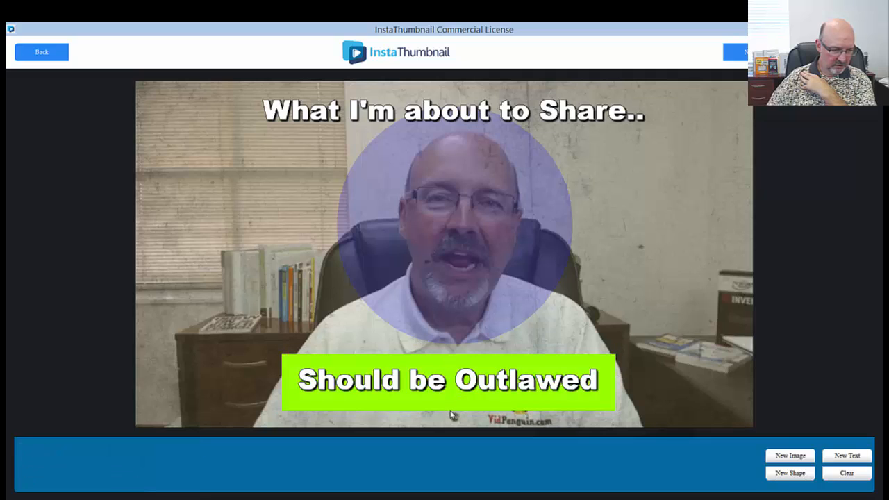
left_click(451, 410)
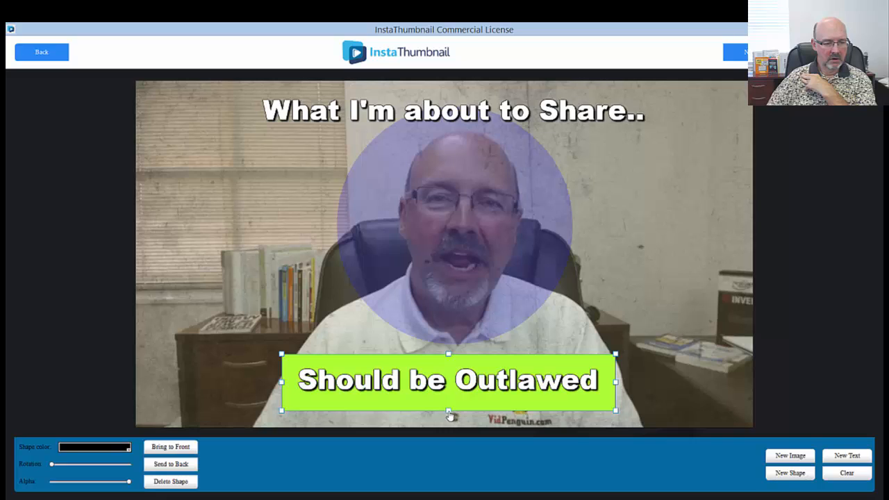
left_click_drag(450, 415, 450, 409)
left_click(452, 414)
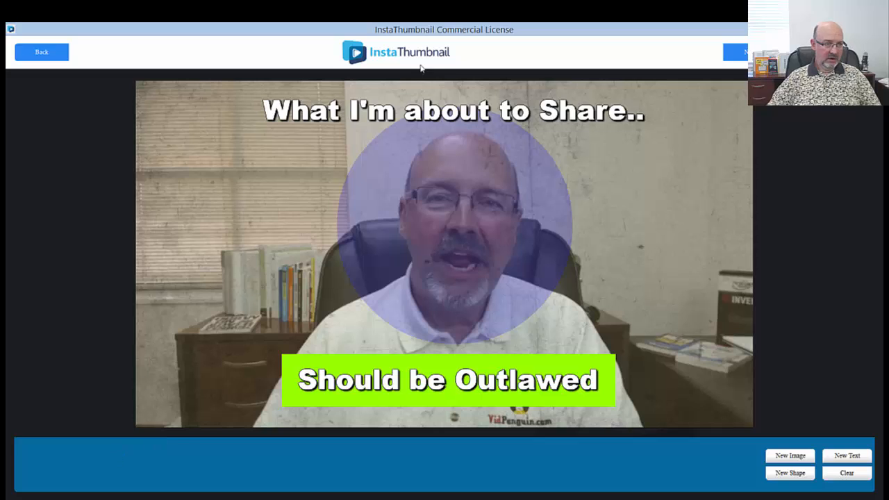
- Search Iconfinder for "question" and insert the penguin icon with colored question marks above its head
left_click(790, 455)
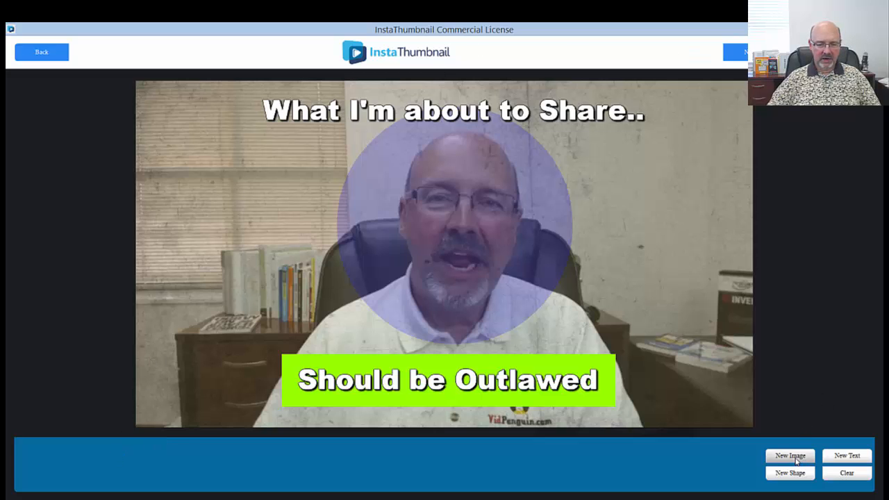
left_click(445, 281)
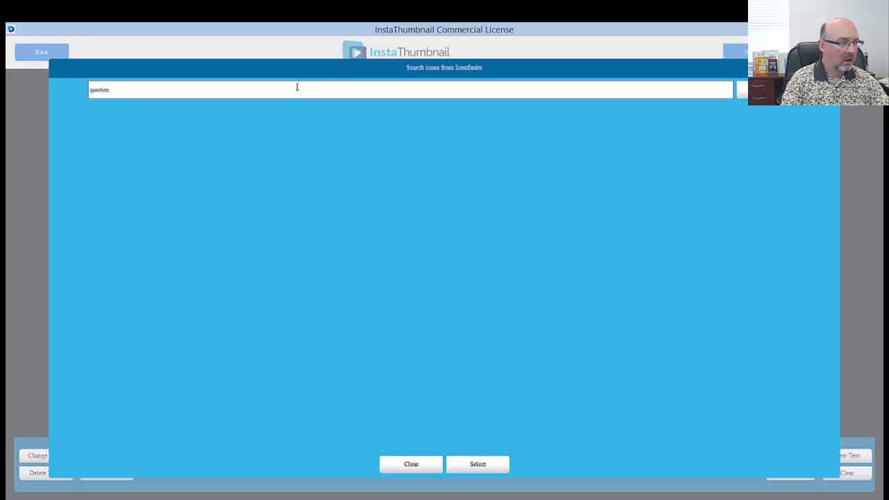
key("Return")
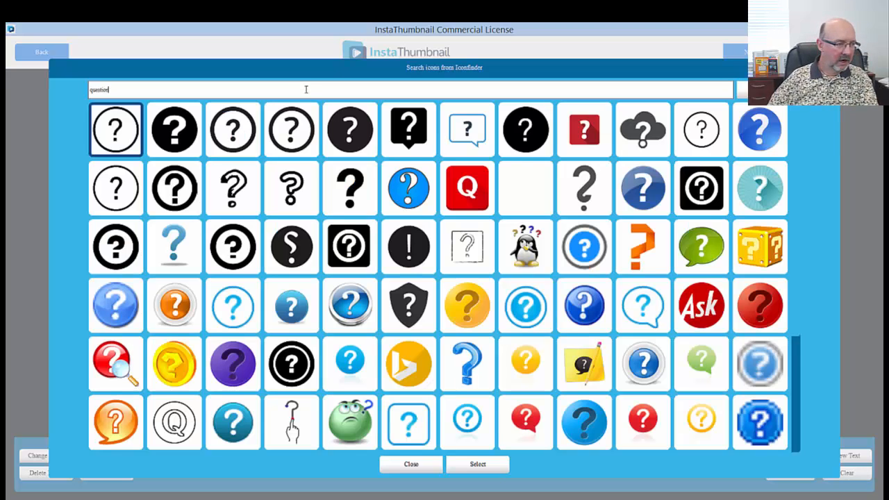
left_click(535, 261)
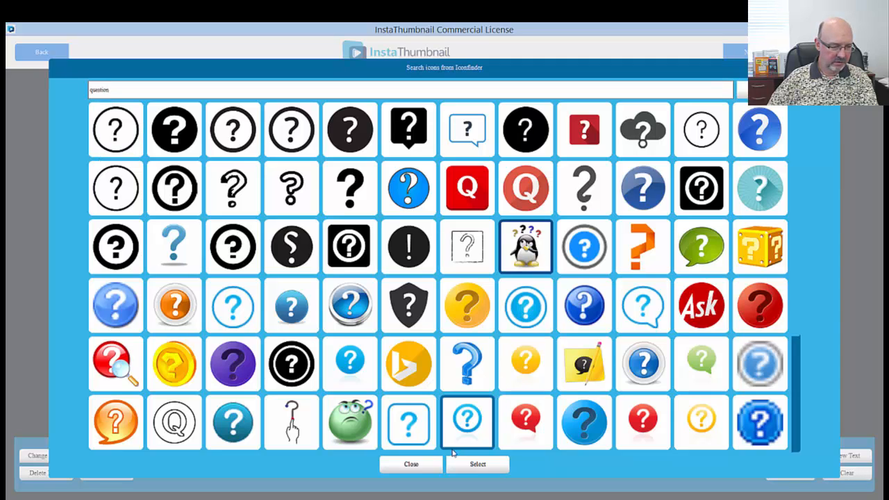
left_click(476, 464)
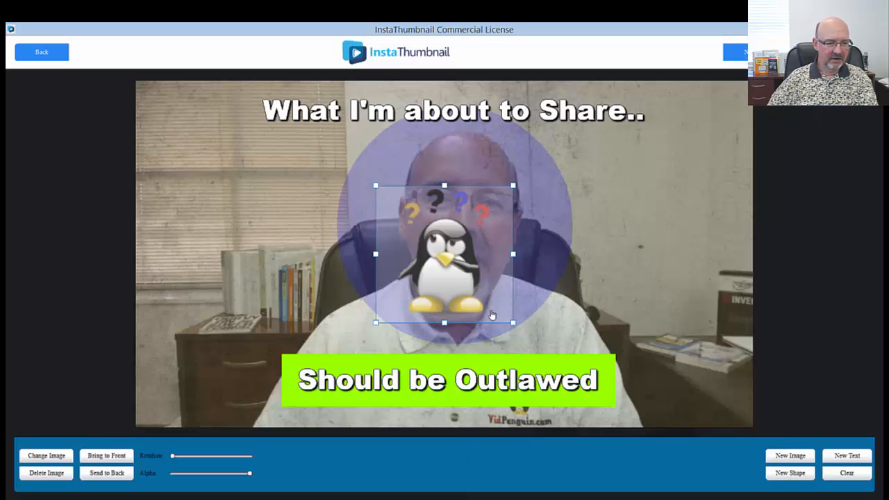
- Enlarge the penguin image and place it in the thumbnail's lower-right corner beside the green caption band
left_click_drag(514, 325, 617, 407)
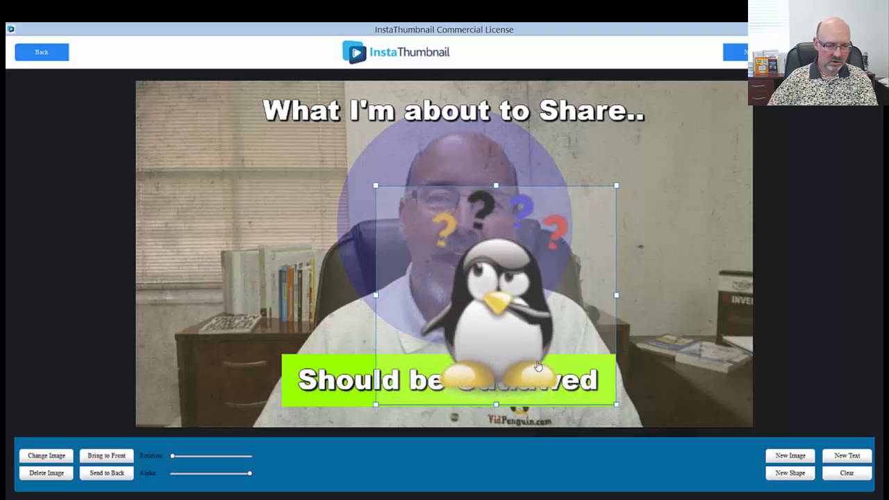
left_click_drag(509, 353, 687, 297)
left_click_drag(700, 350, 695, 390)
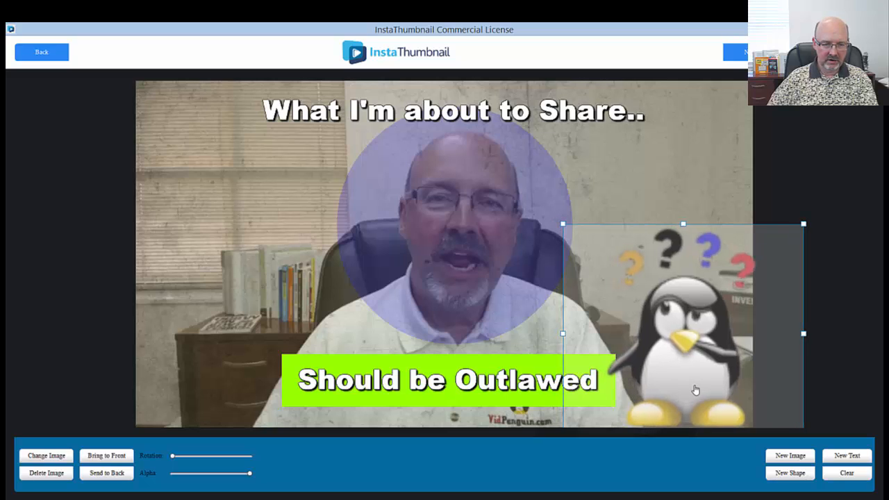
left_click(699, 188)
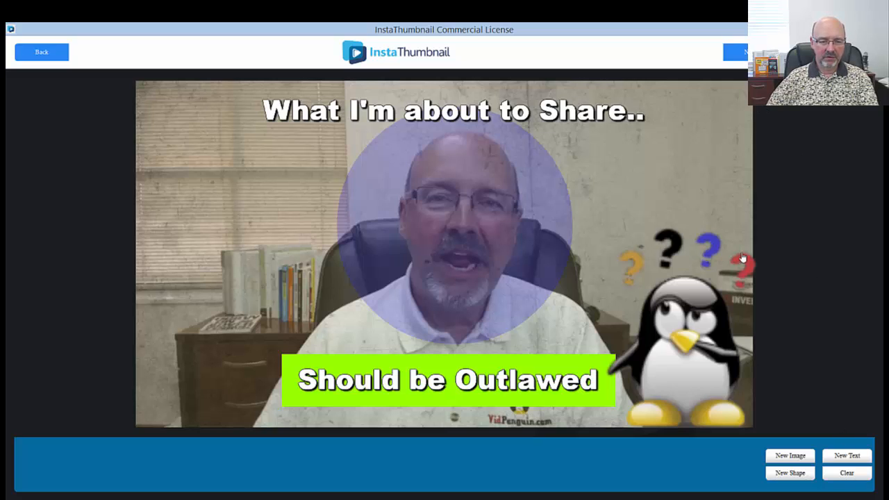
left_click(691, 316)
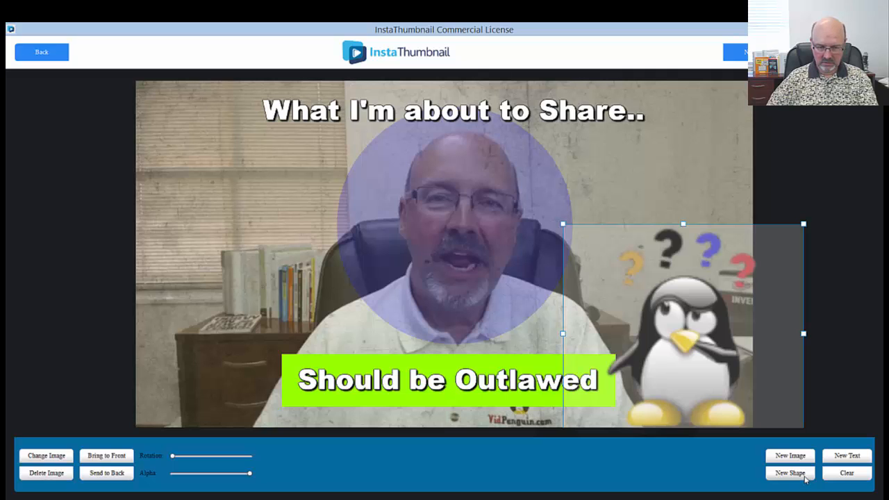
- Add a second circle shape, enlarge it to surround the penguin and move it over the penguin in the image's lower-right corner
left_click(789, 473)
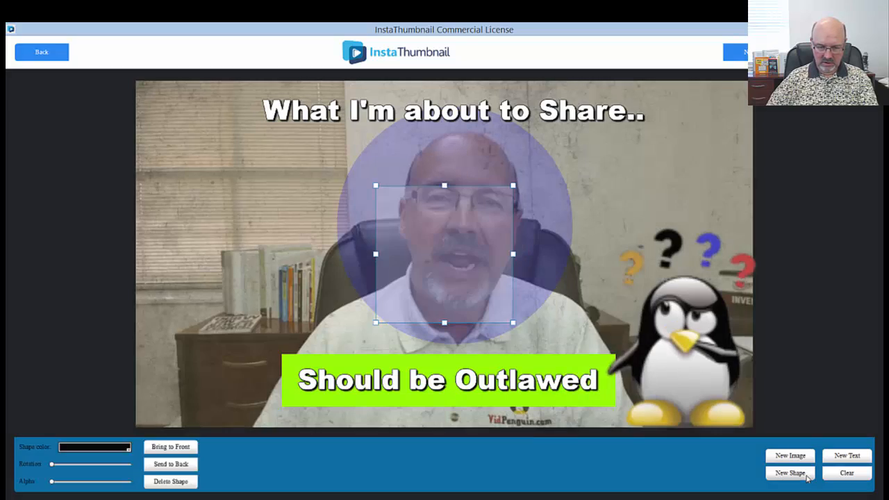
left_click(445, 282)
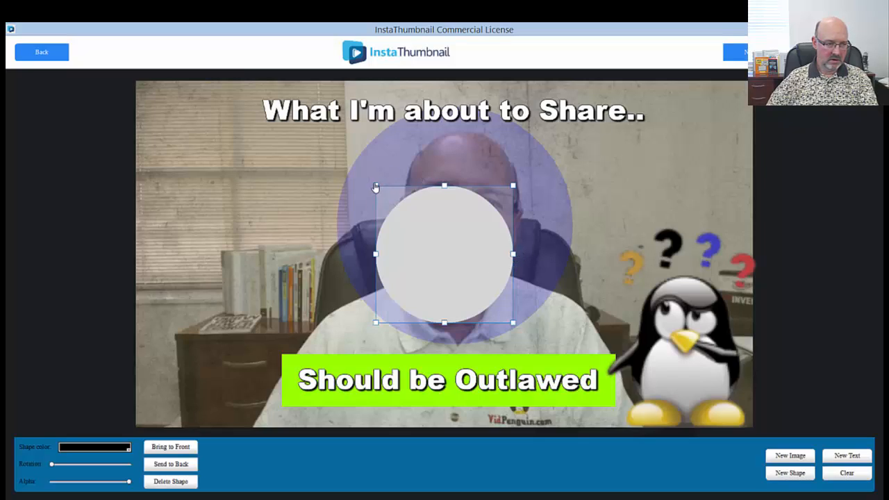
left_click_drag(375, 185, 234, 62)
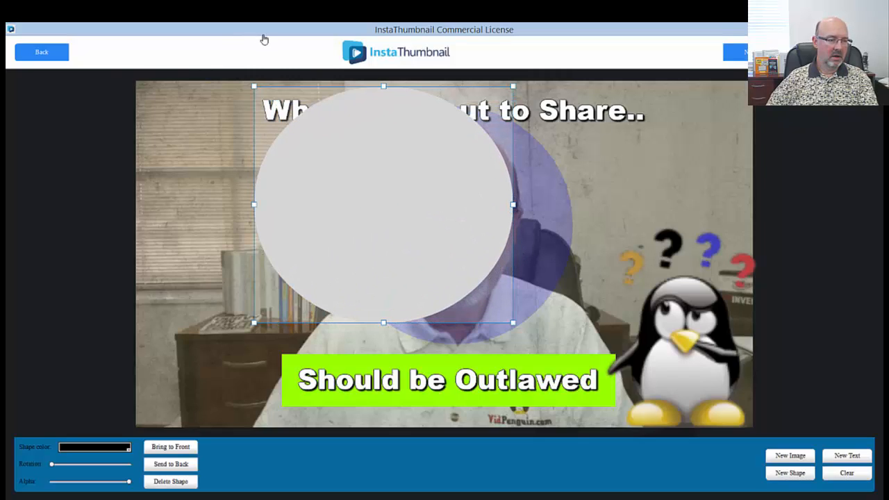
left_click_drag(513, 323, 518, 350)
left_click(504, 312)
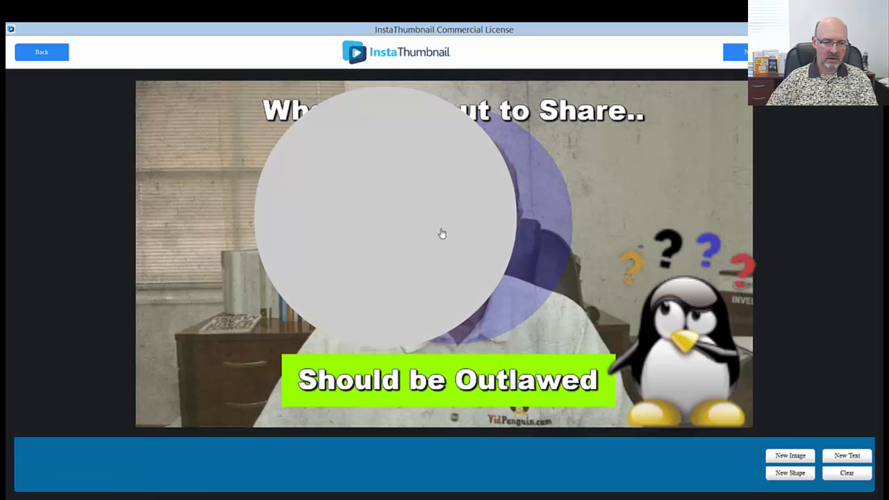
left_click(282, 194)
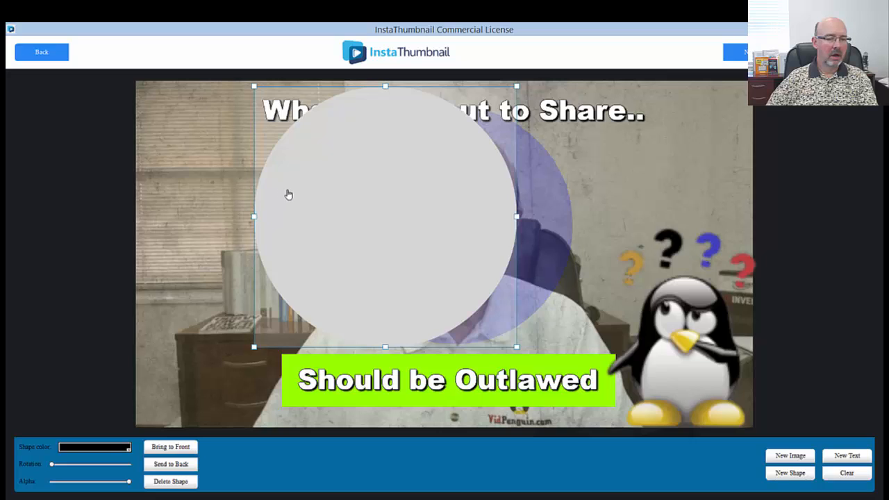
left_click_drag(287, 192, 602, 322)
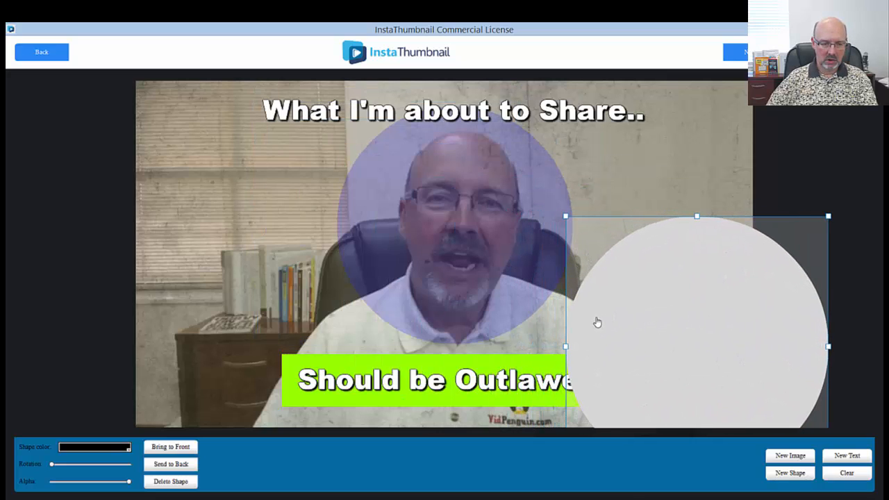
- Send the new circle behind the penguin and nudge the penguin slightly toward the image's right edge
left_click(172, 467)
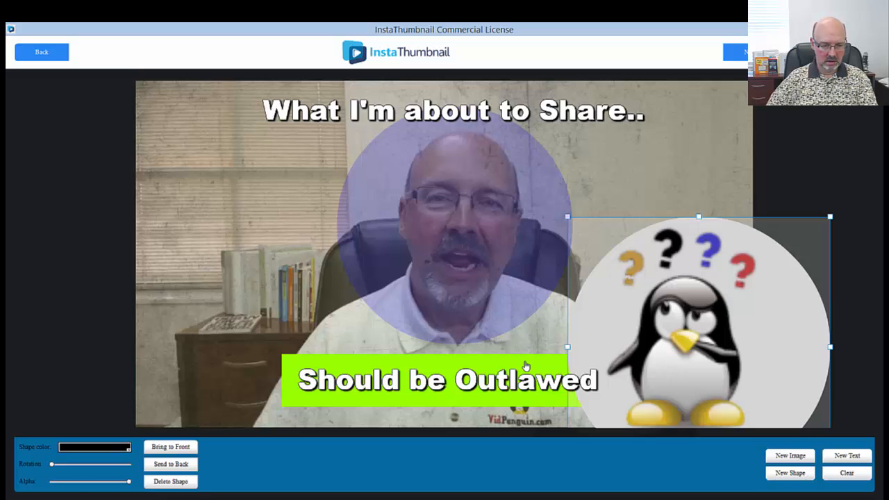
left_click_drag(571, 339, 579, 335)
left_click(562, 335)
- Make the circle behind the penguin partly translucent by lowering its alpha to about two thirds
left_click(569, 350)
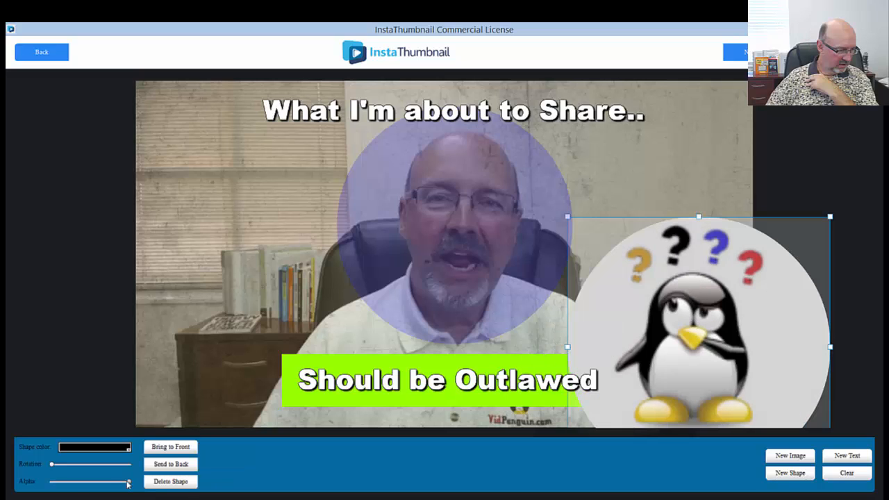
left_click_drag(128, 484, 103, 484)
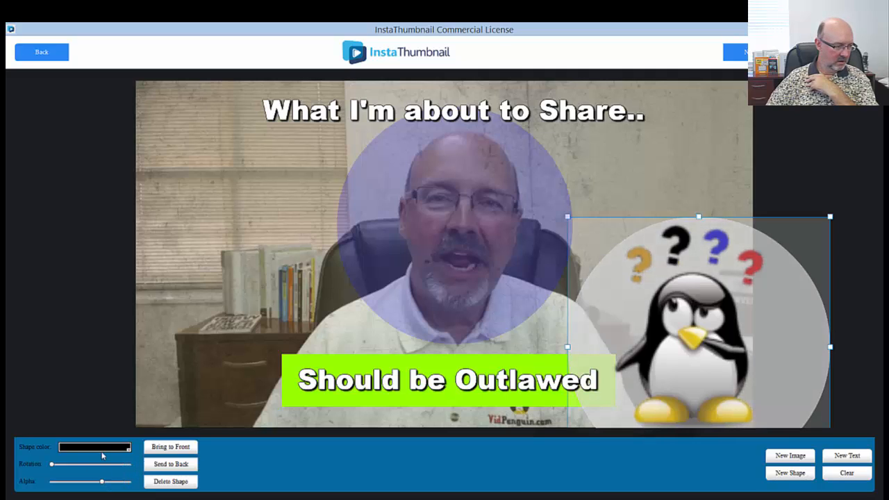
- Color the backing circle behind the penguin red and lower its alpha to about one third
left_click(105, 452)
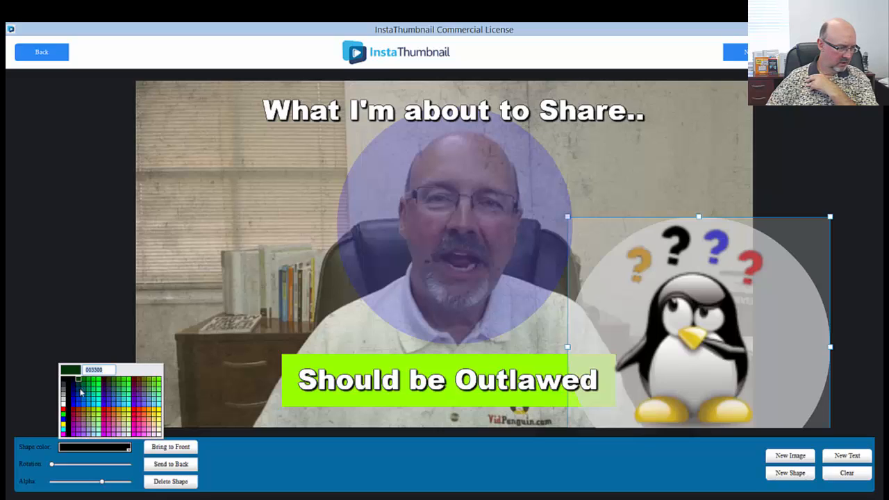
left_click(65, 413)
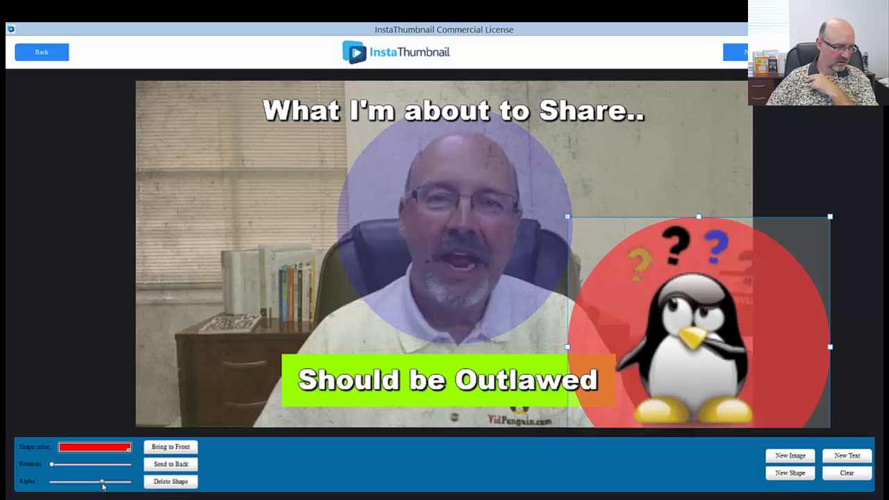
left_click_drag(103, 486, 79, 486)
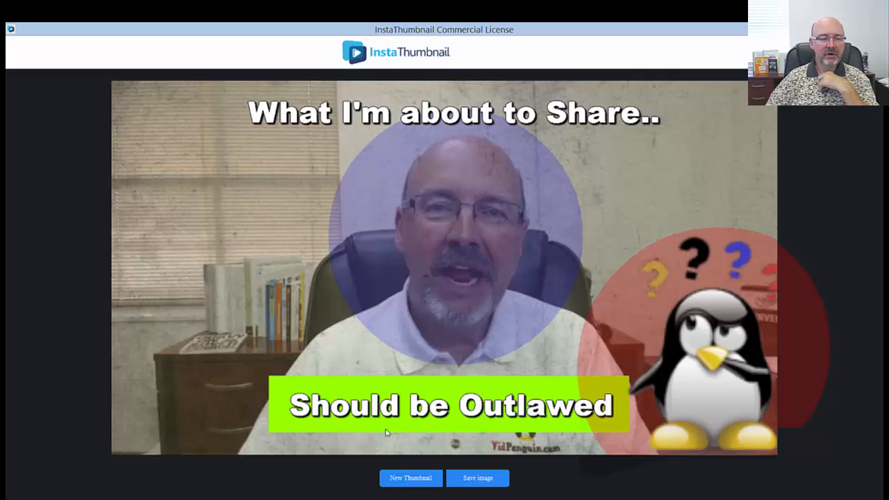
- Save the finished thumbnail image as Screenshot2 in the InstaThumbnails folder
left_click(474, 479)
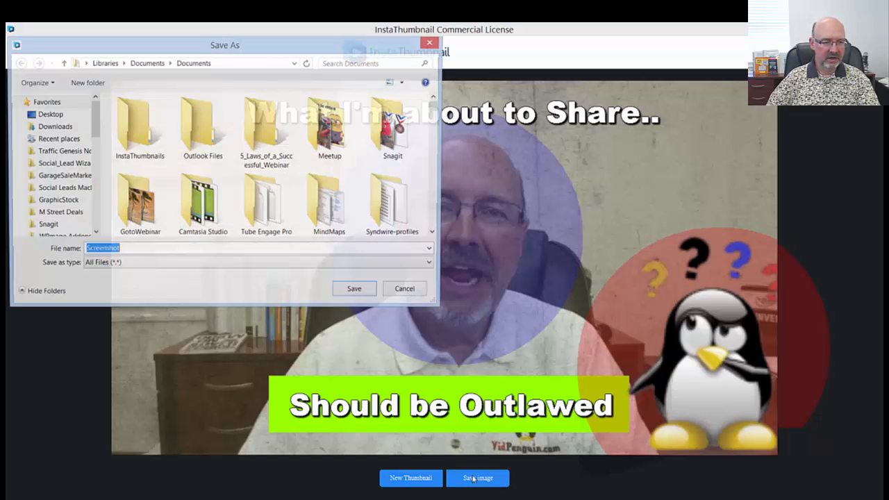
double_click(136, 125)
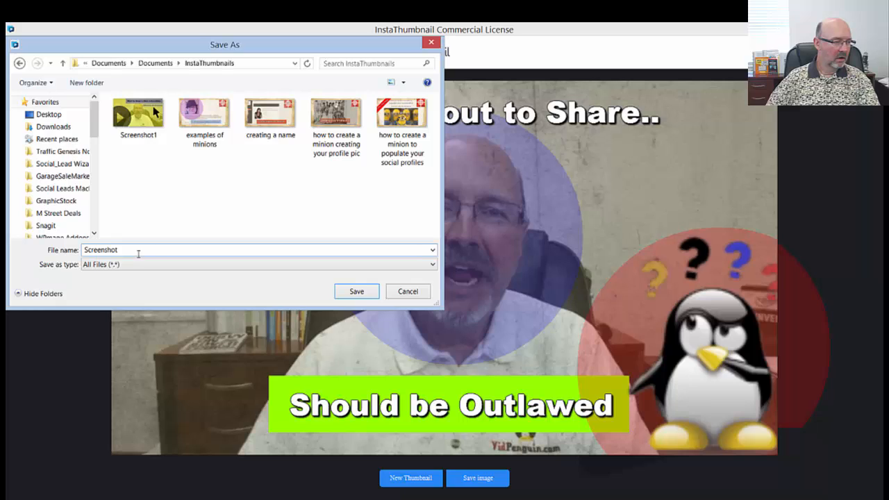
double_click(132, 250)
left_click(123, 250)
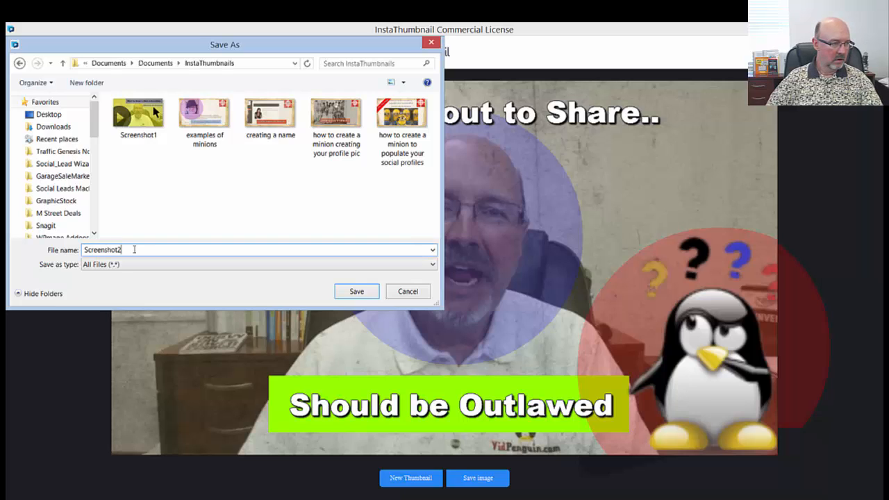
left_click(366, 291)
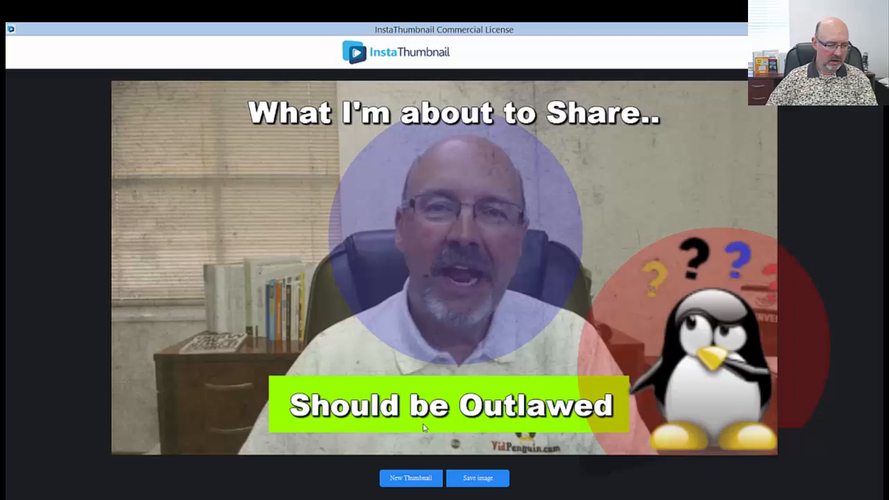
- Start a new thumbnail, search YouTube for "photography models" and open the video "Photo shoot modelling tips, for models and photographers"
left_click(411, 478)
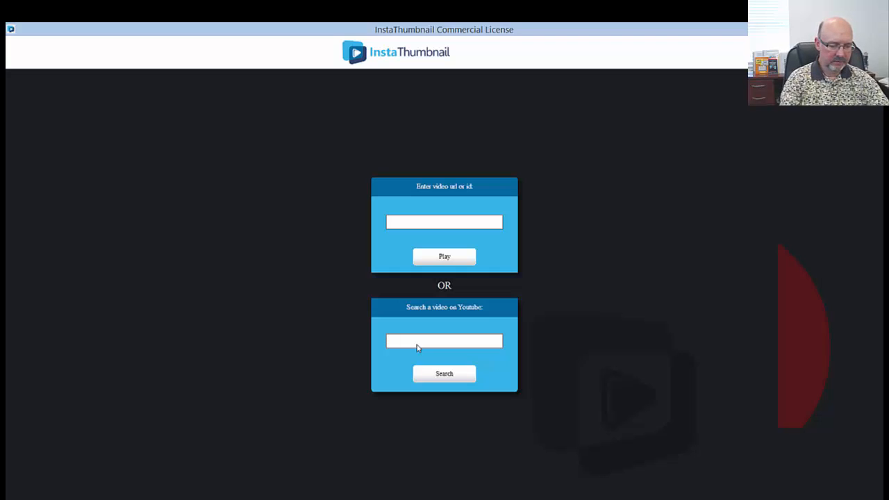
type("photography mode")
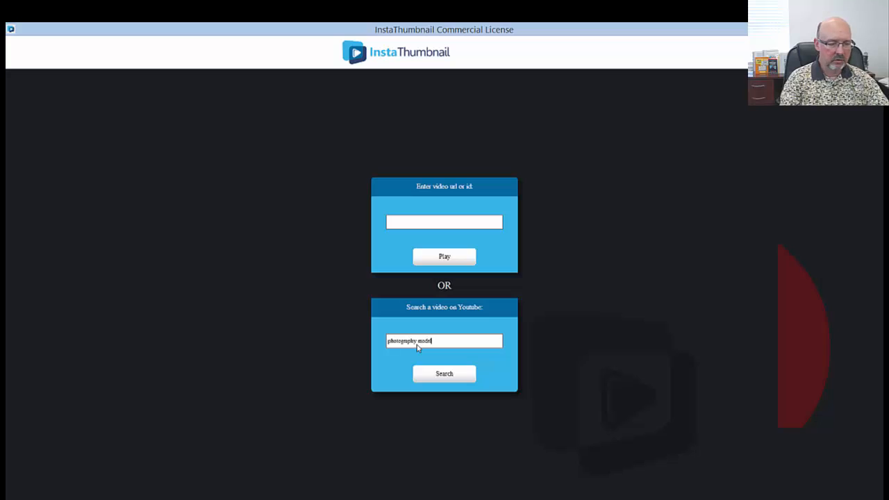
type("ls")
key("Return")
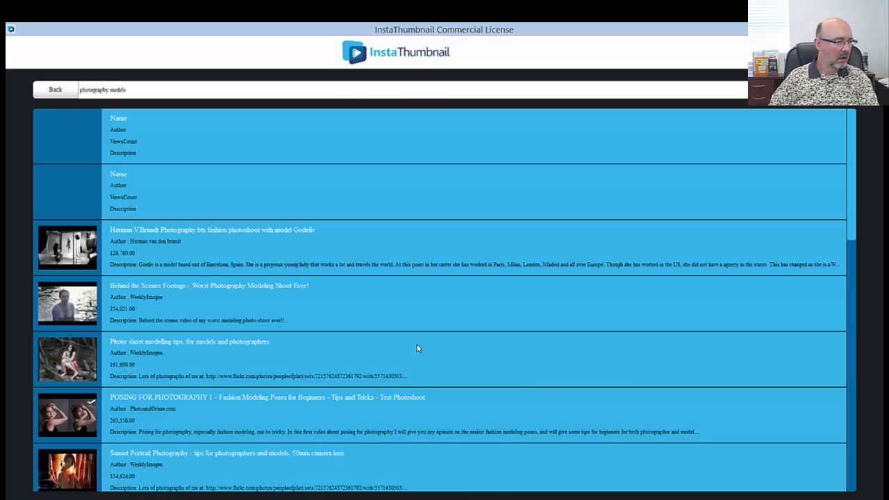
left_click(71, 360)
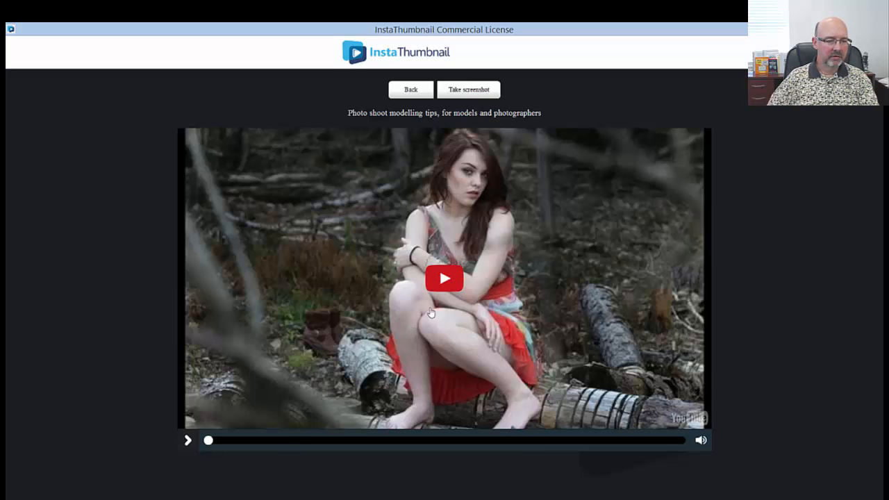
- Play the video, skip ahead, pause on a frame of the woman glancing sideways and take a screenshot of it
left_click(439, 277)
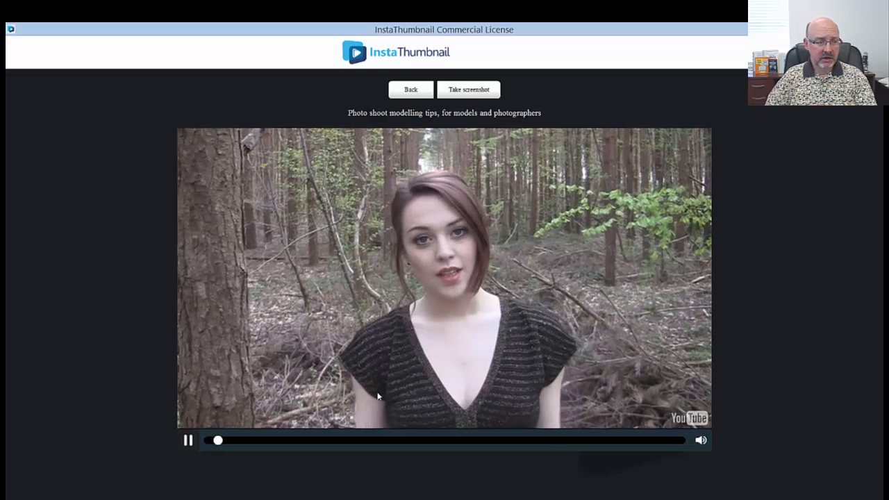
left_click(189, 441)
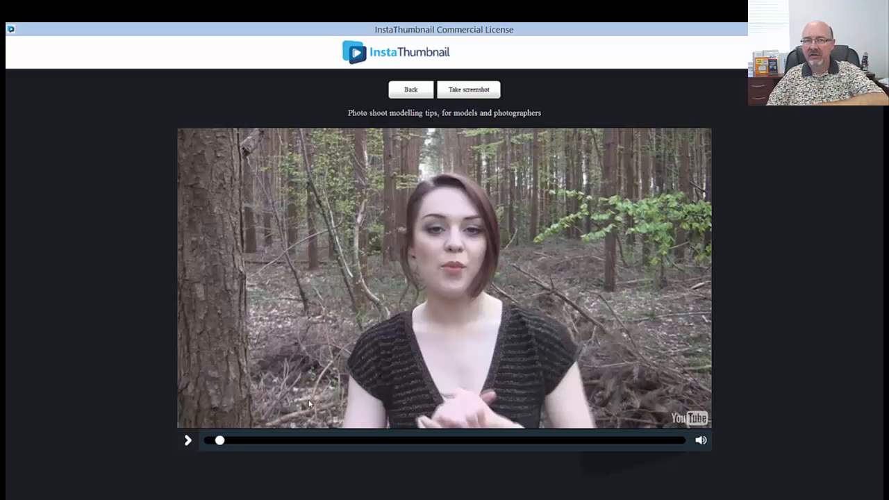
left_click(188, 441)
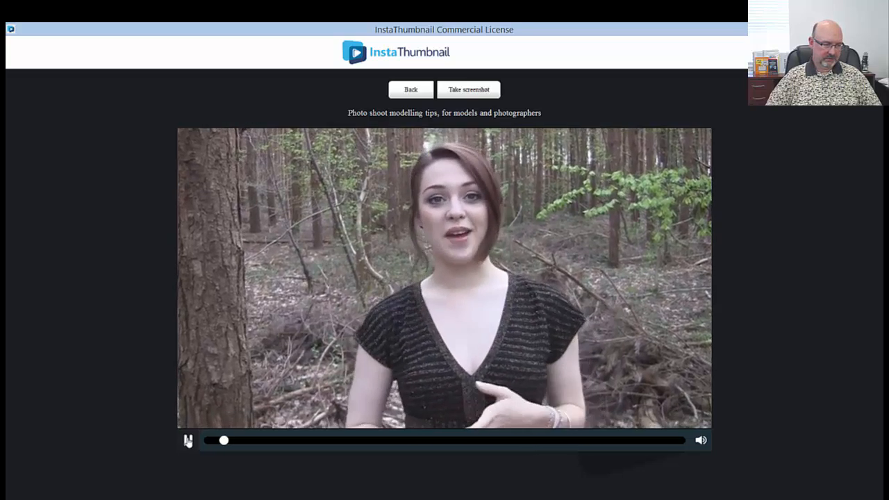
left_click(257, 442)
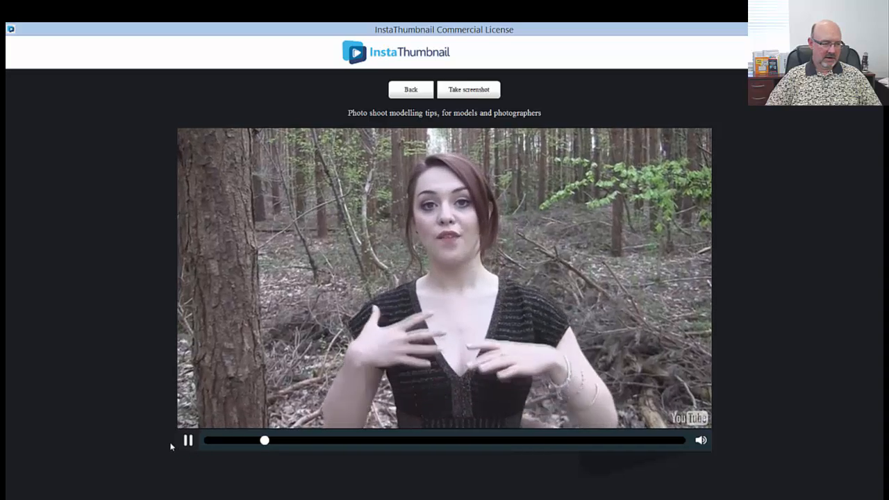
left_click(186, 445)
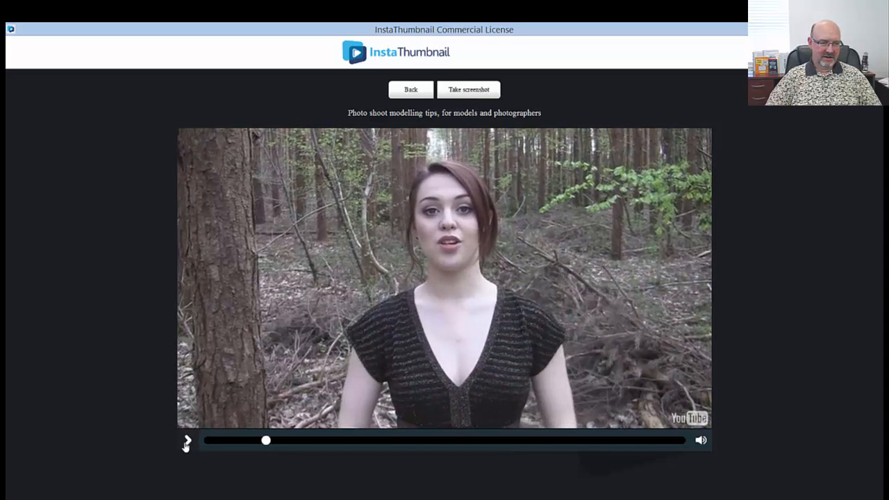
left_click(186, 445)
left_click(186, 445)
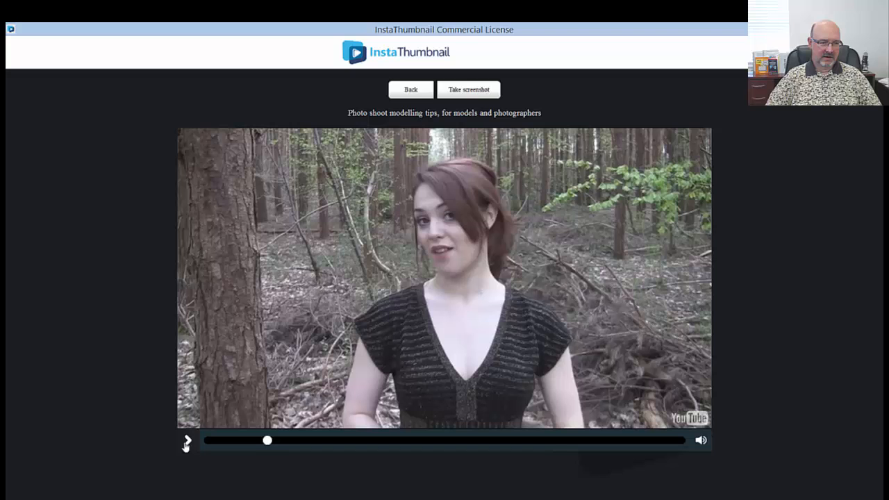
left_click(469, 89)
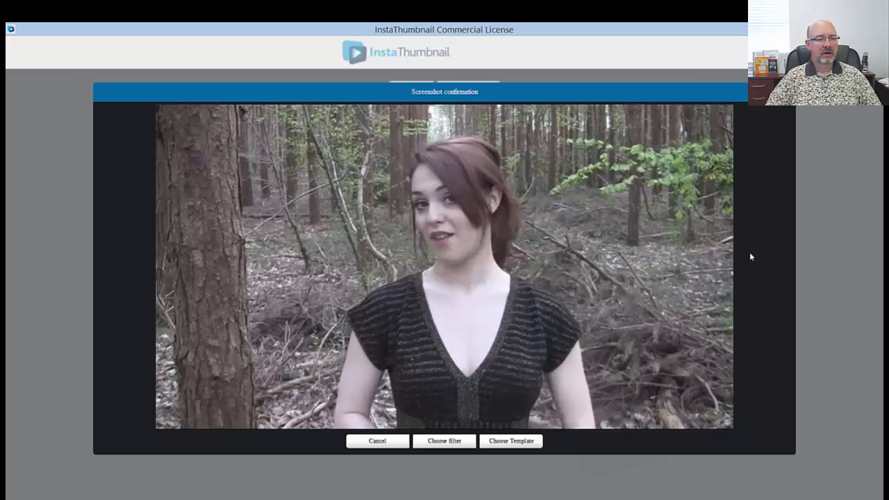
- Compare the Grunge, Filter 5 and Filter 4 effects on the screenshot, apply Grunge and continue to the thumbnail editor
left_click(444, 441)
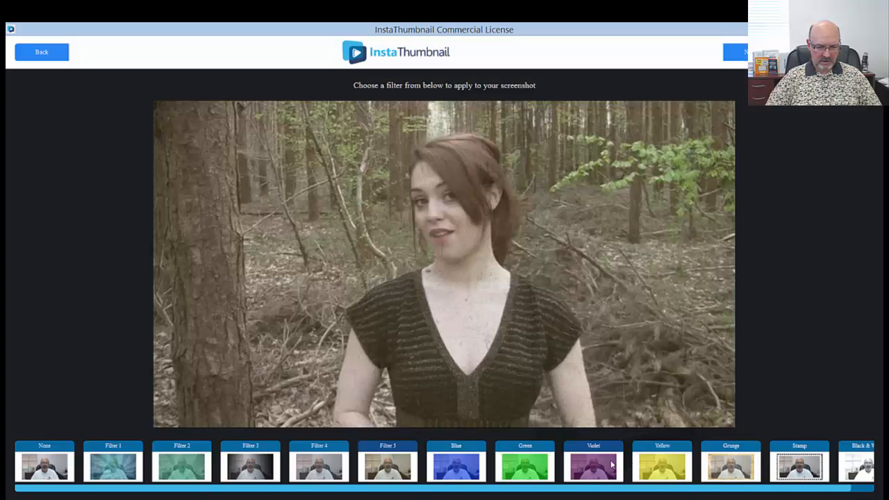
left_click(729, 471)
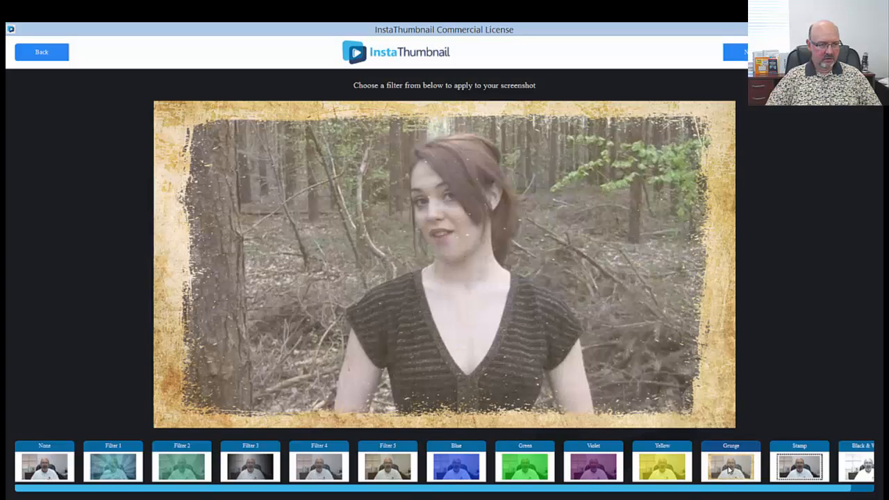
left_click(400, 475)
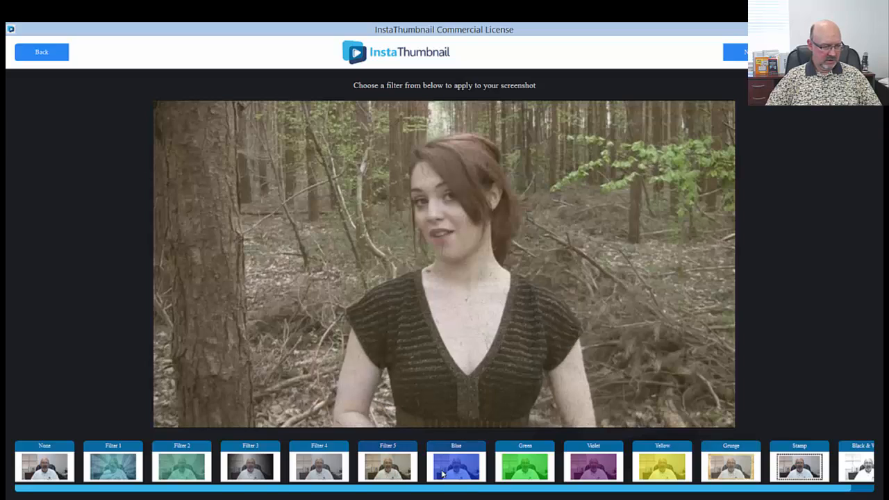
left_click(328, 476)
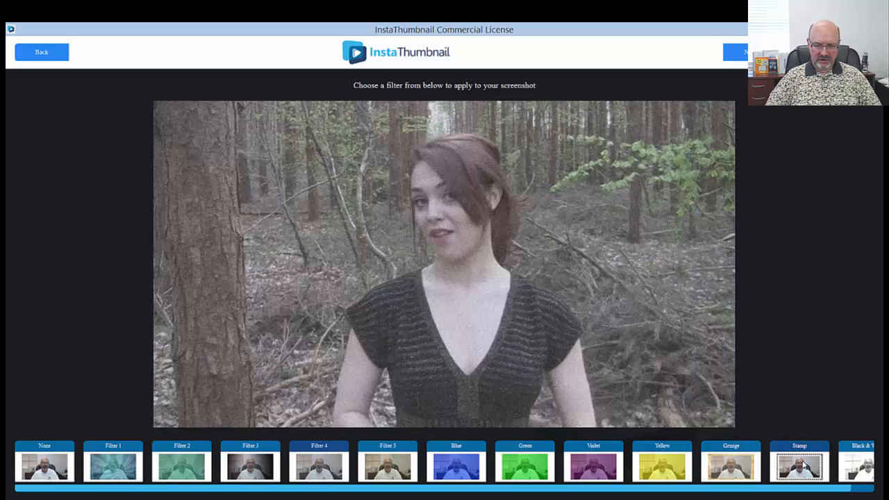
left_click(717, 470)
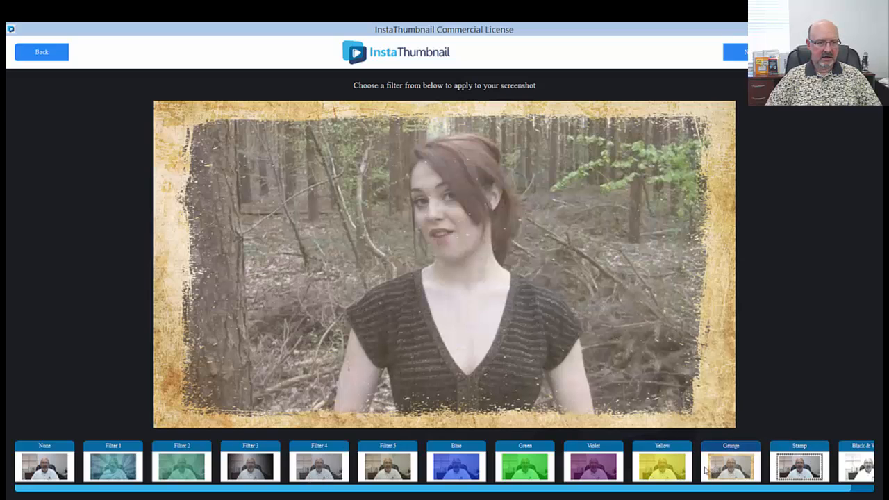
left_click(743, 55)
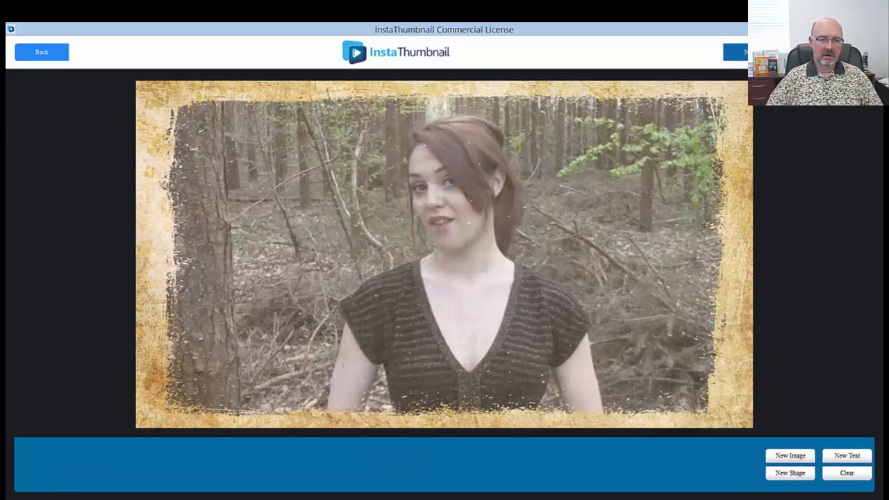
- Add a circle shape, enlarge it and place it over the woman's head and shoulders
left_click(794, 472)
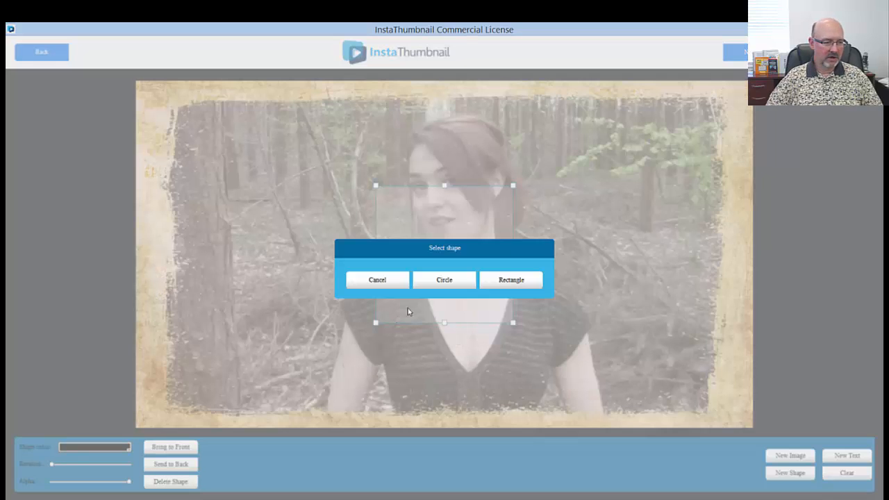
left_click(450, 282)
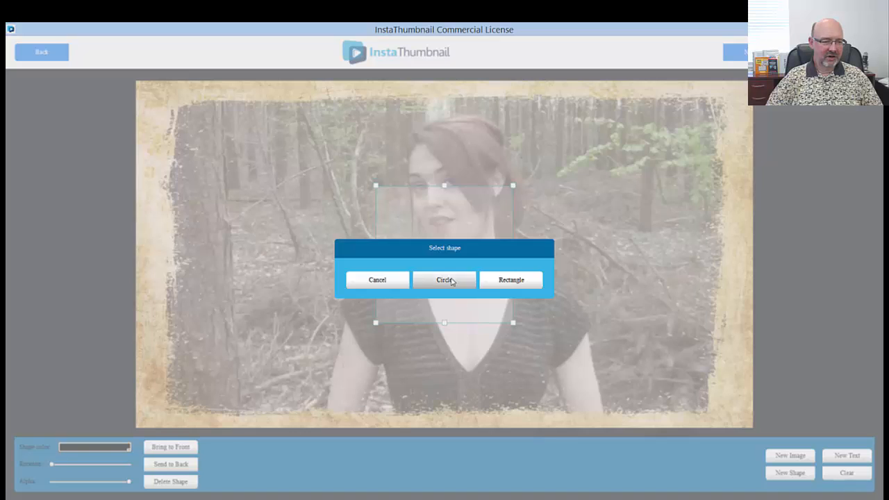
left_click_drag(465, 257, 455, 178)
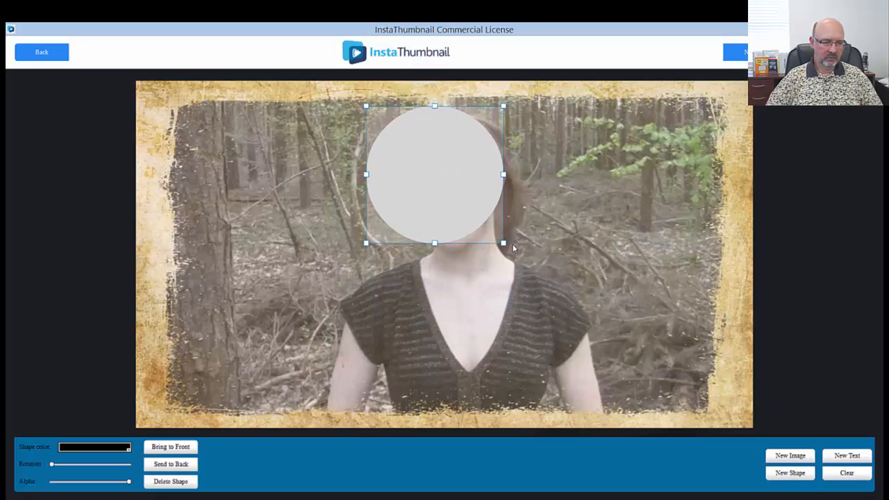
left_click_drag(505, 245, 619, 357)
left_click_drag(552, 297, 534, 268)
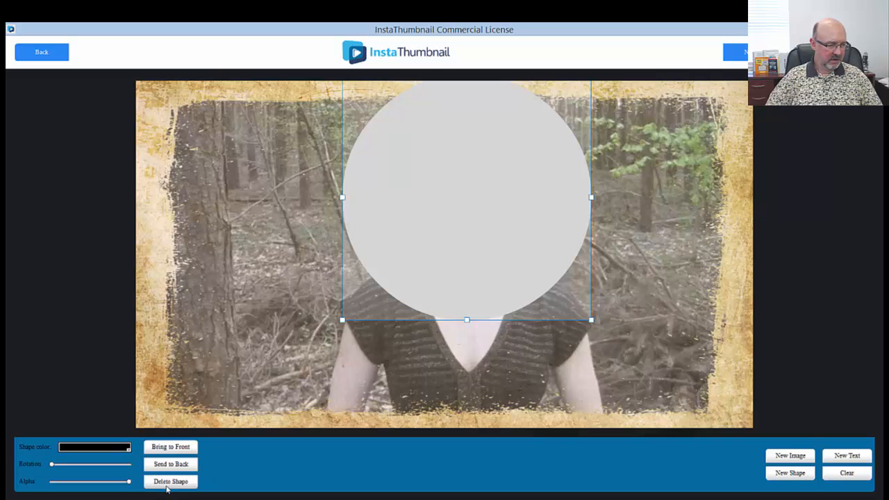
- Lower the circle's alpha to about 40 percent and color it yellow-green after trying a lime green
left_click_drag(130, 482, 82, 483)
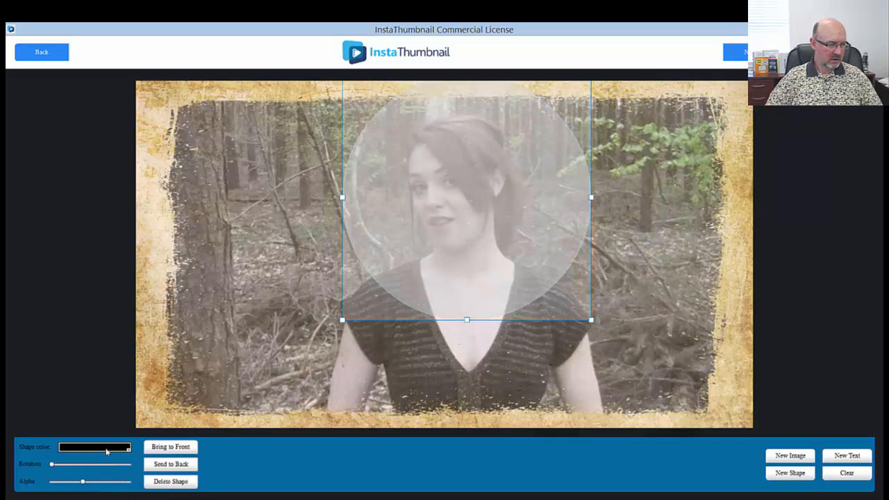
left_click(106, 448)
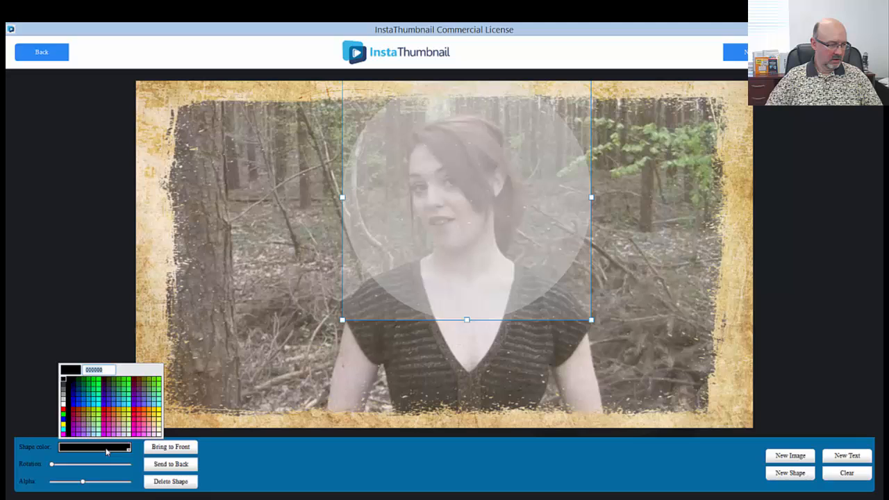
left_click(98, 415)
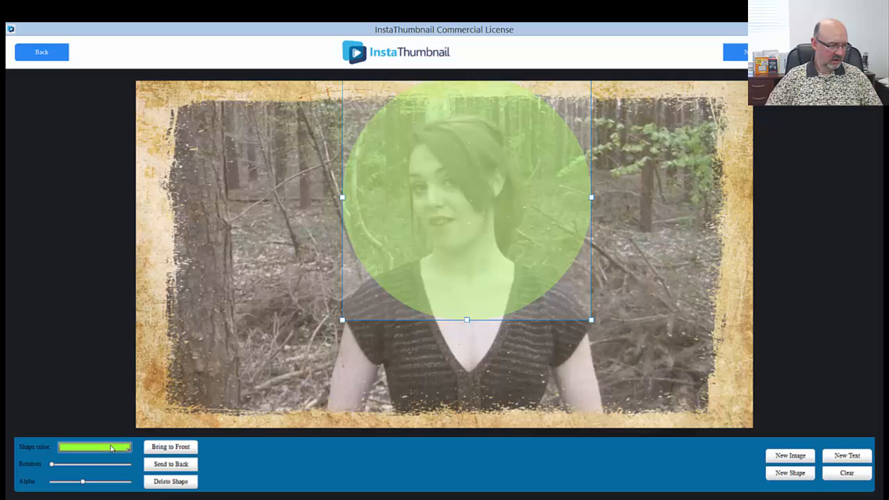
left_click(112, 449)
left_click(131, 411)
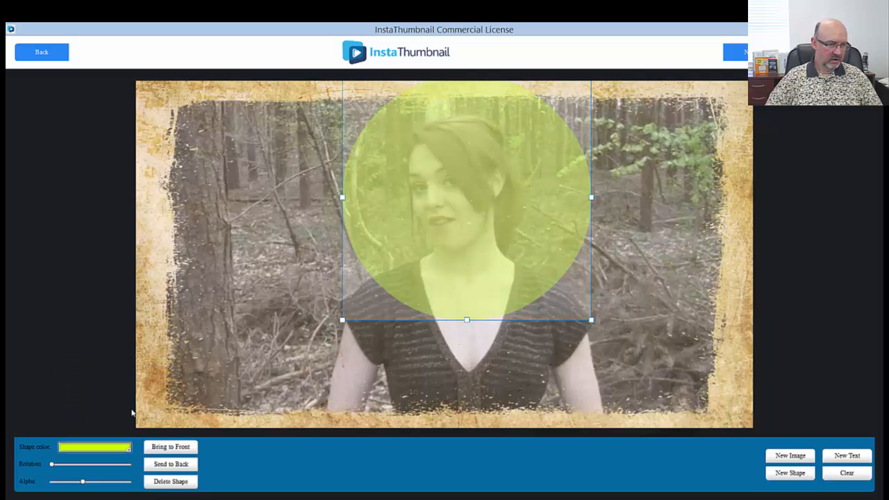
- Shift the circle slightly toward the image's left edge to center it on the woman and color it orange
left_click_drag(454, 266, 439, 267)
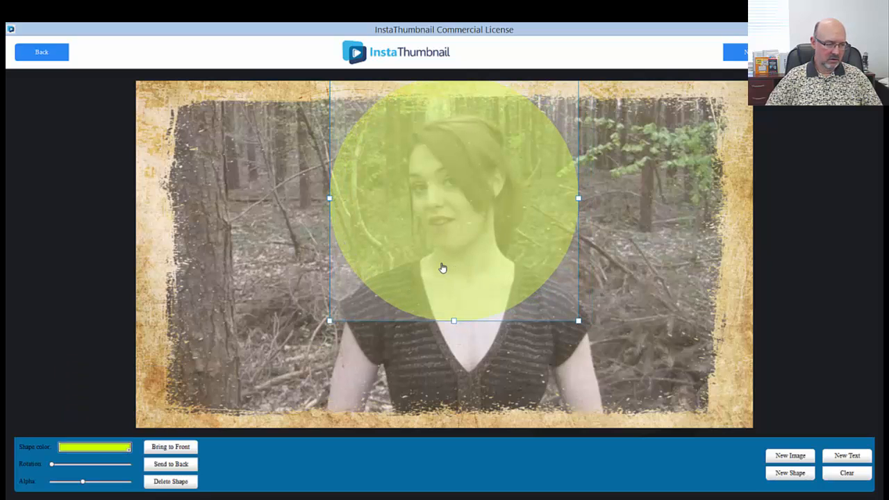
left_click(103, 448)
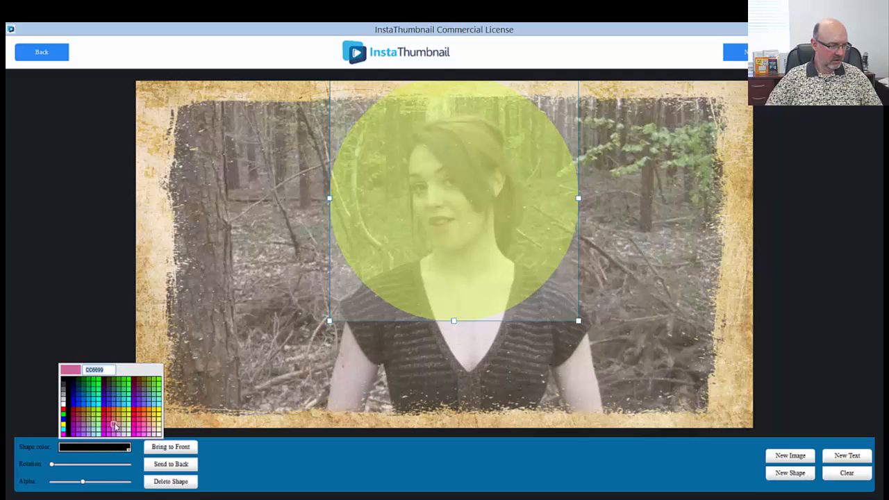
left_click(145, 411)
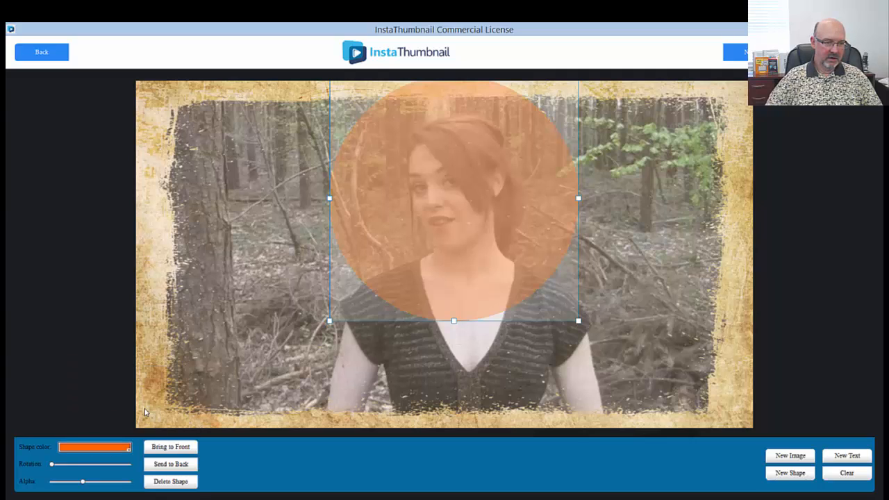
- Color the circle red and lower its alpha to about 25 percent
left_click(106, 448)
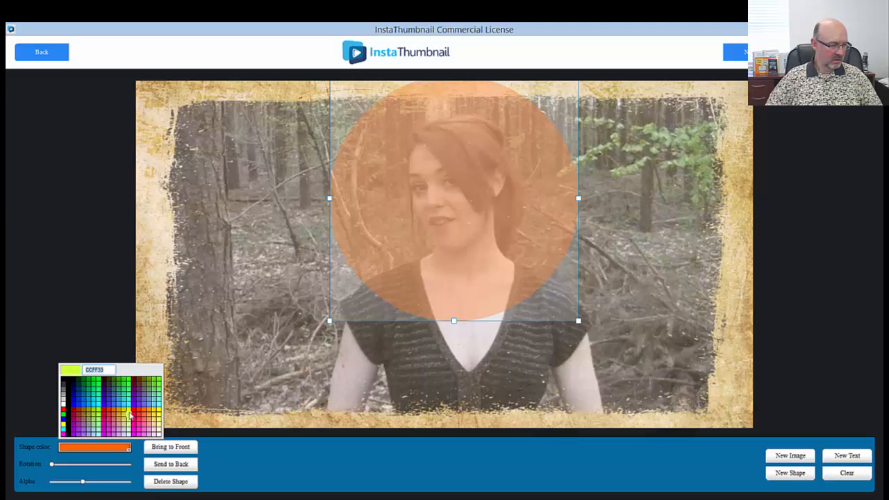
left_click(63, 412)
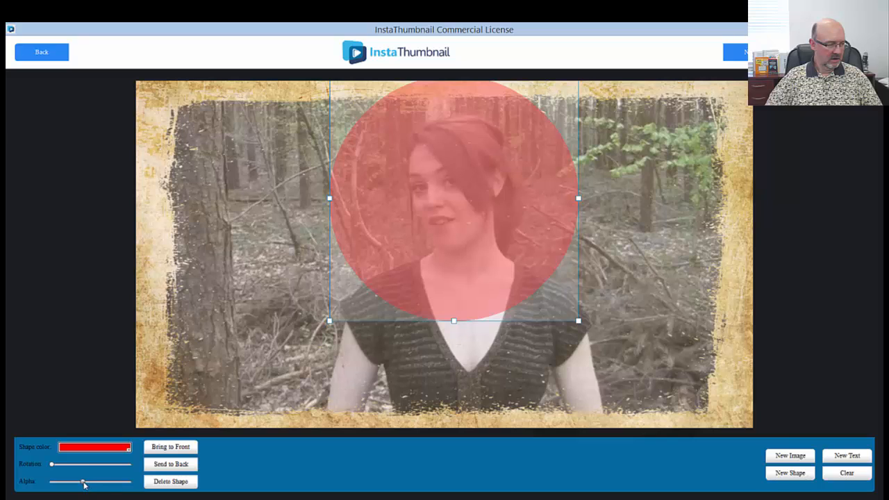
left_click_drag(85, 485, 73, 483)
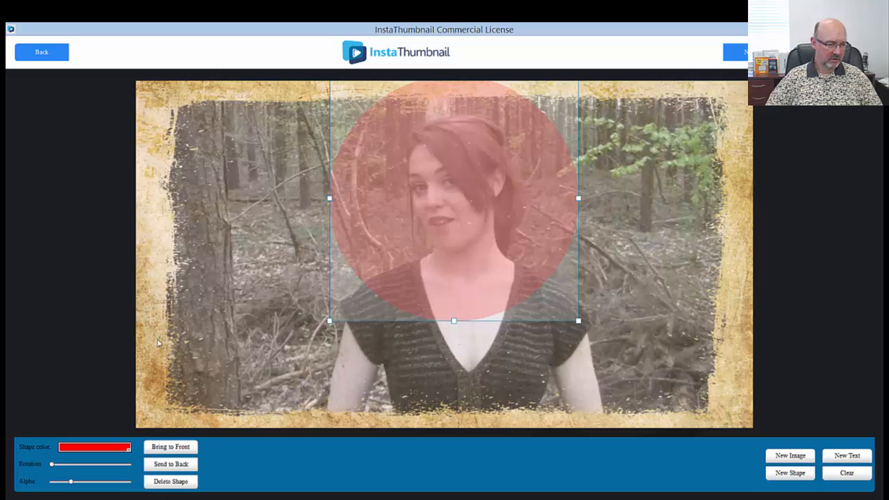
- Add a new text reading "I know what you're thinking..." to the thumbnail
left_click(837, 455)
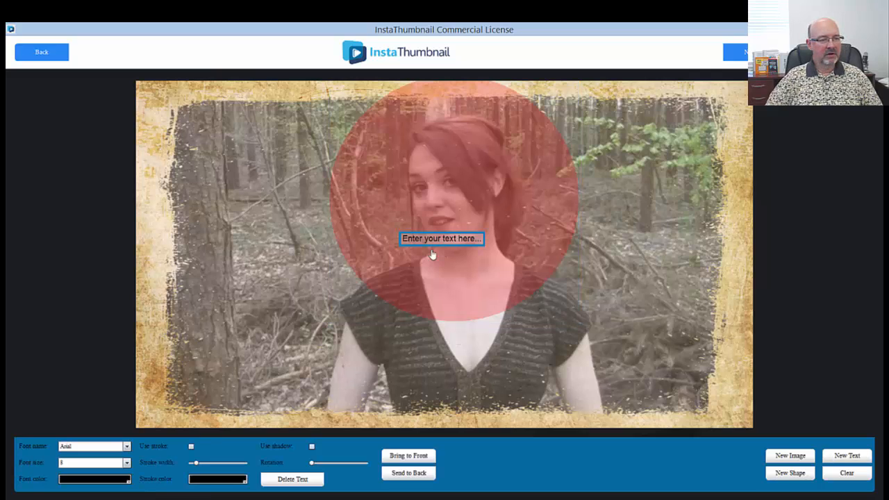
left_click(458, 238)
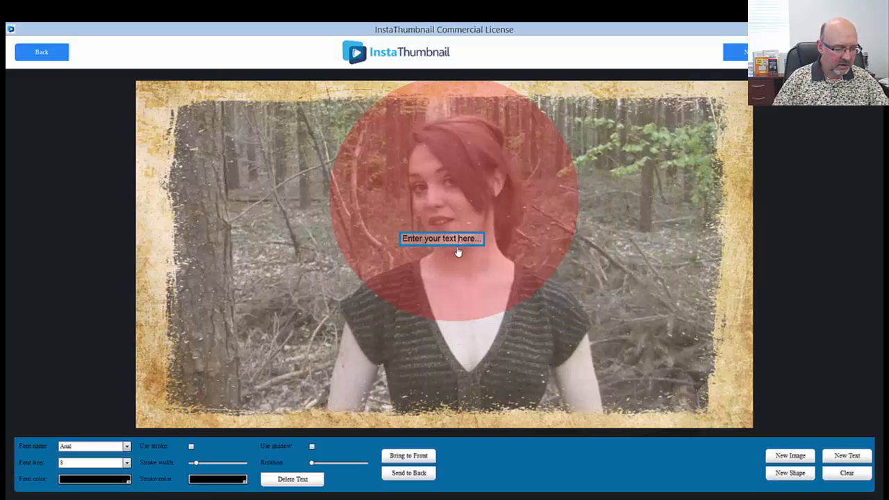
left_click(458, 248)
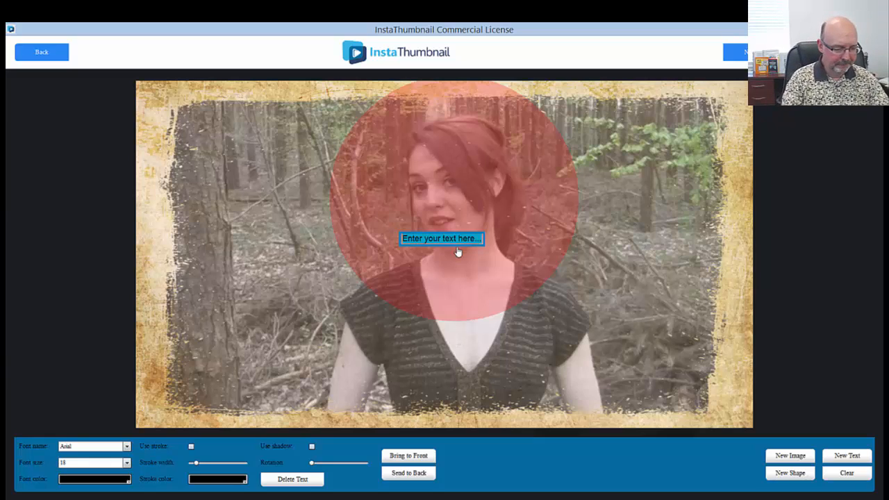
type("I know what you're thinking...")
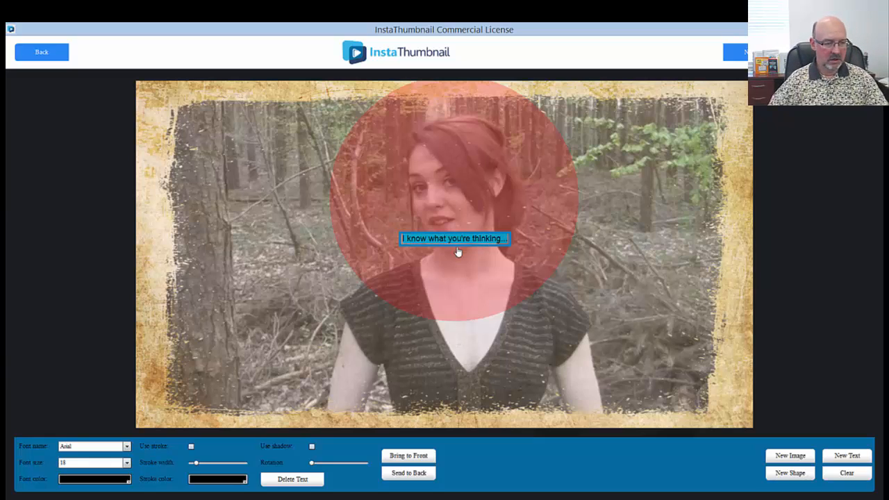
- Format the caption in white Comic Sans MS with stroke and shadow enabled
left_click(126, 446)
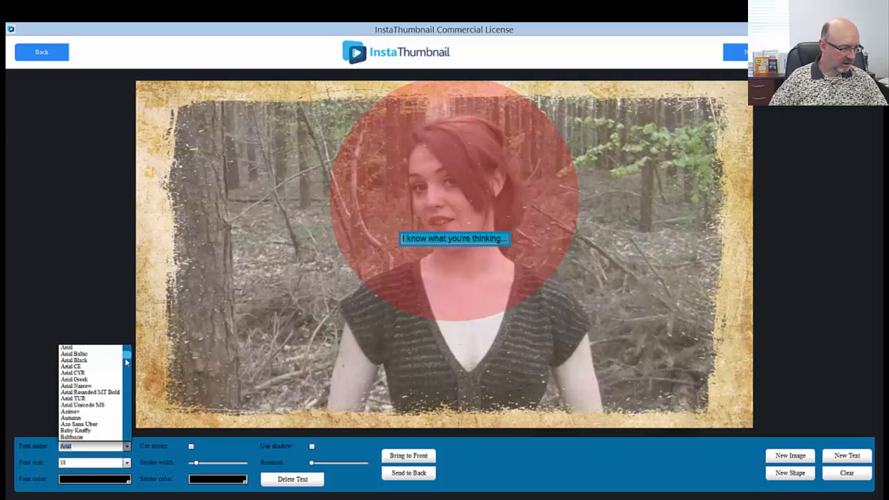
left_click_drag(128, 357, 130, 372)
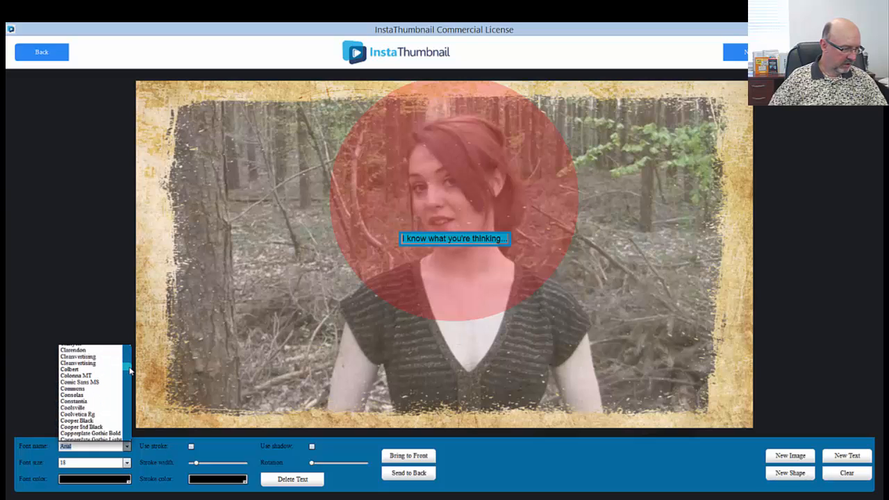
left_click(96, 382)
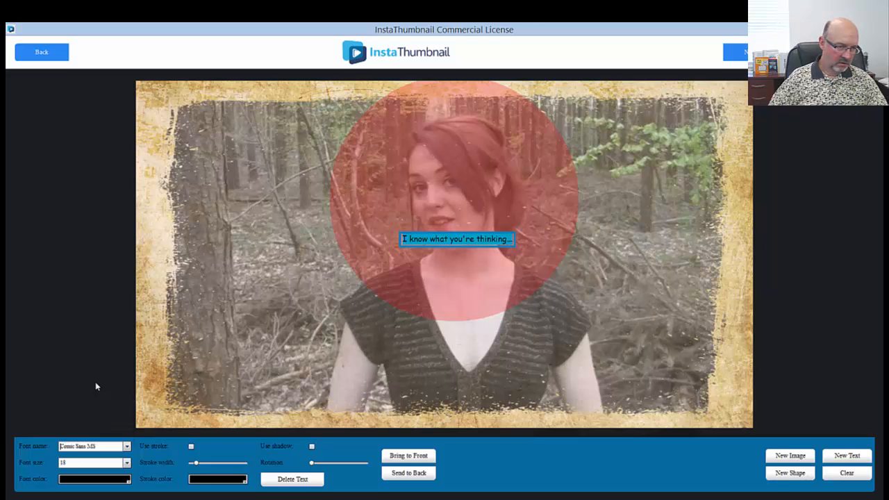
left_click(127, 479)
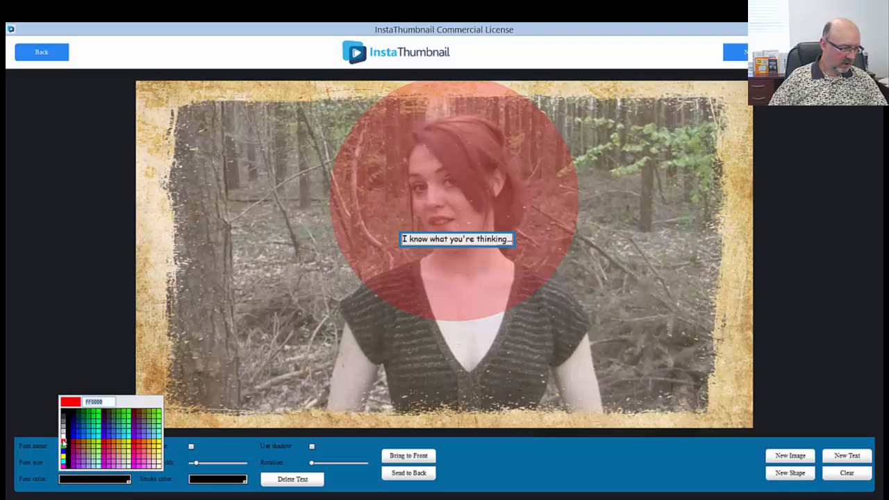
left_click(64, 439)
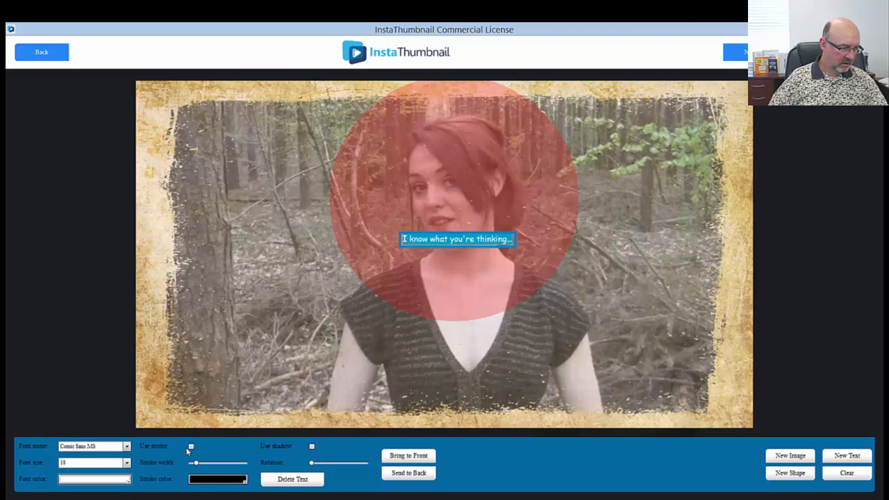
left_click(191, 446)
left_click(312, 447)
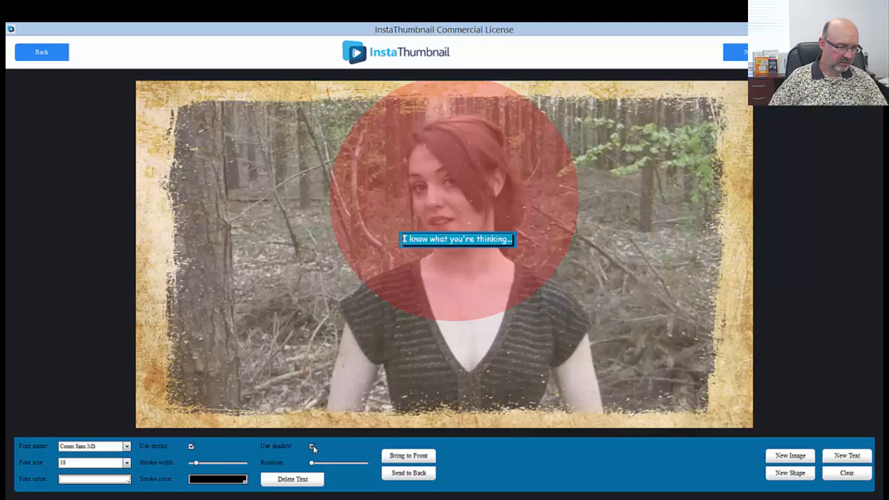
- Set the caption's font size to 60, slightly increase its stroke width and deselect it
left_click(126, 463)
scroll(128, 405, "down", 2)
scroll(128, 405, "down", 8)
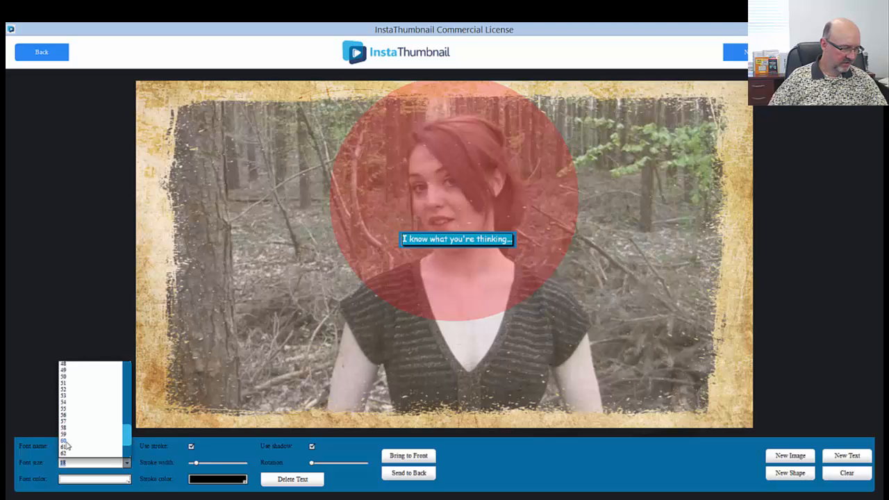
left_click(67, 442)
left_click(196, 464)
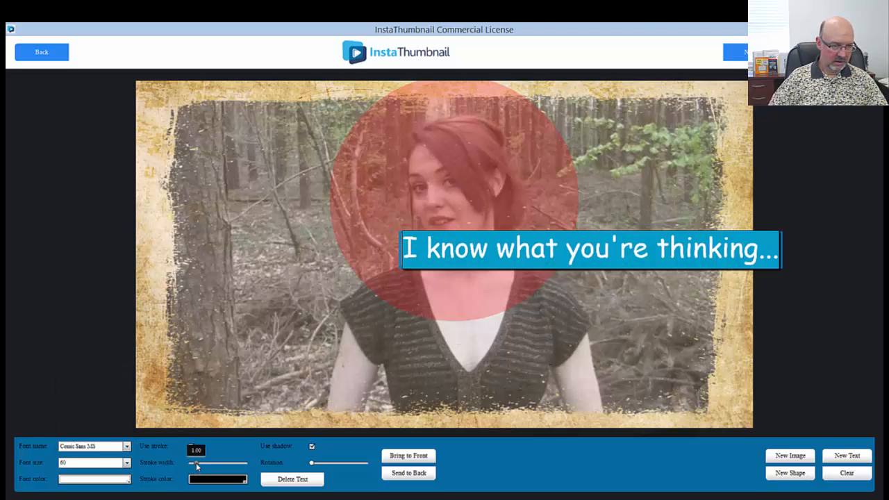
left_click_drag(198, 467, 201, 467)
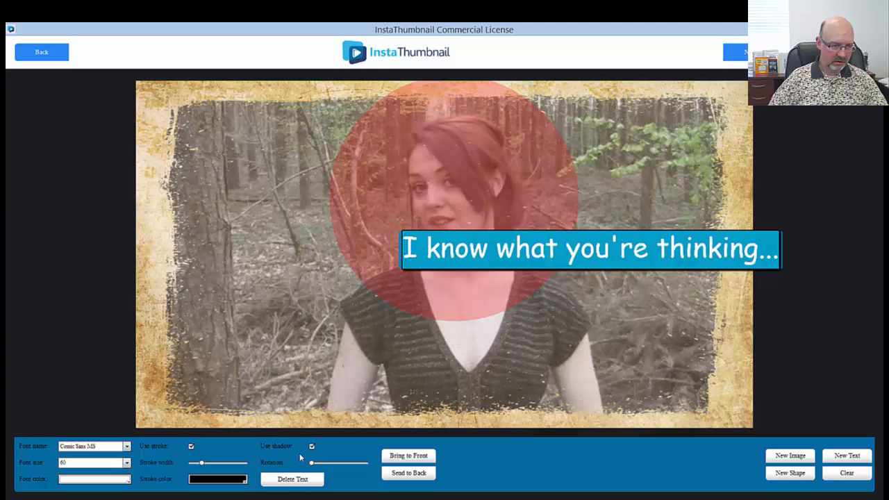
left_click(330, 385)
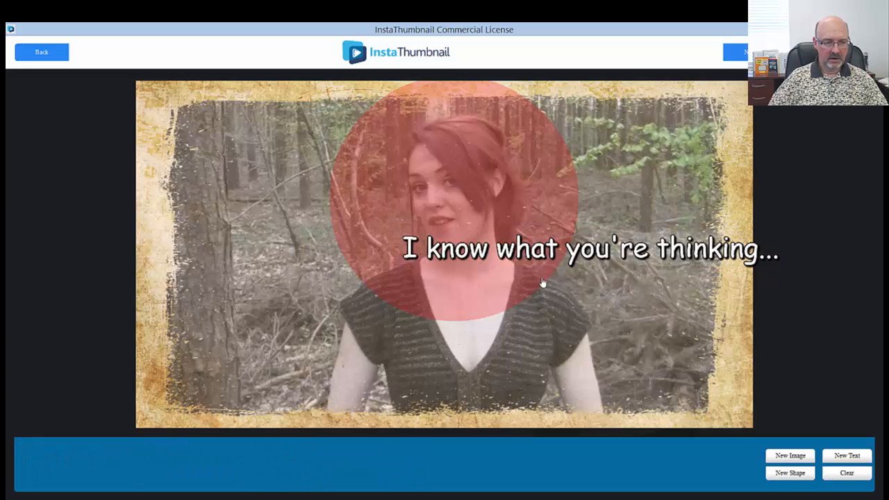
- Rotate the caption to rise diagonally at about 40 degrees and place it across the image's upper-left corner
left_click(665, 249)
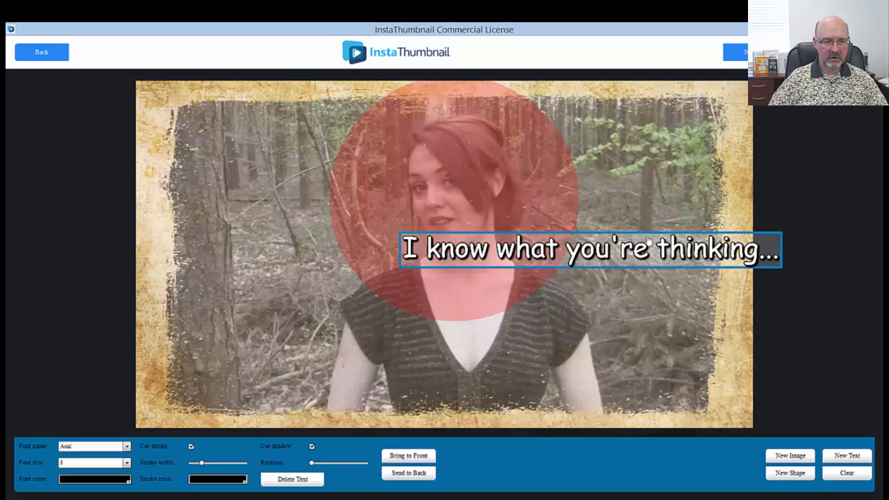
left_click_drag(659, 234, 496, 283)
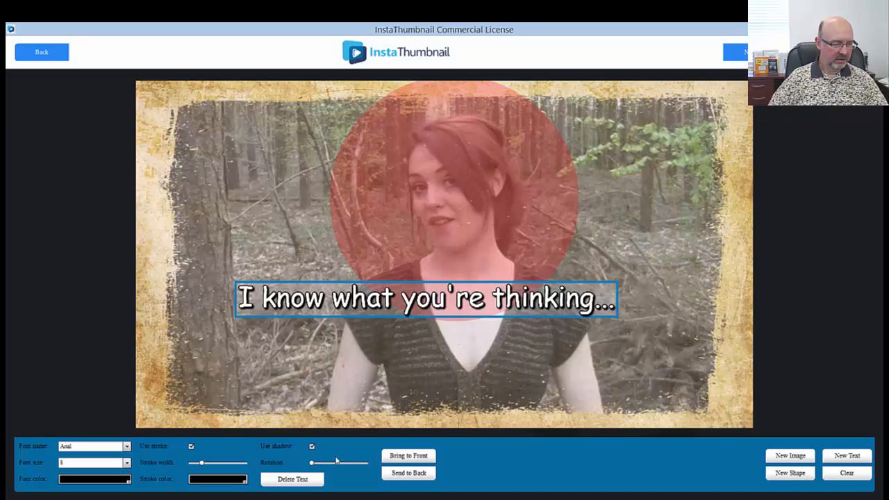
left_click_drag(311, 466, 362, 456)
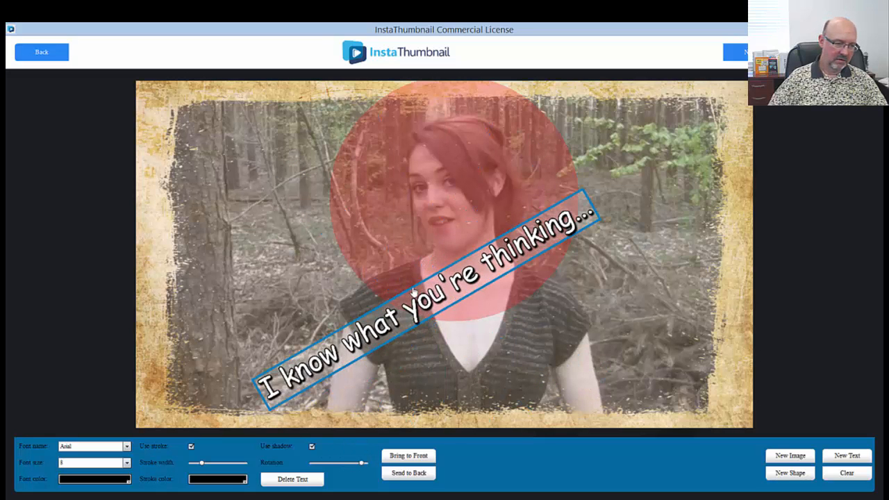
left_click_drag(414, 292, 270, 200)
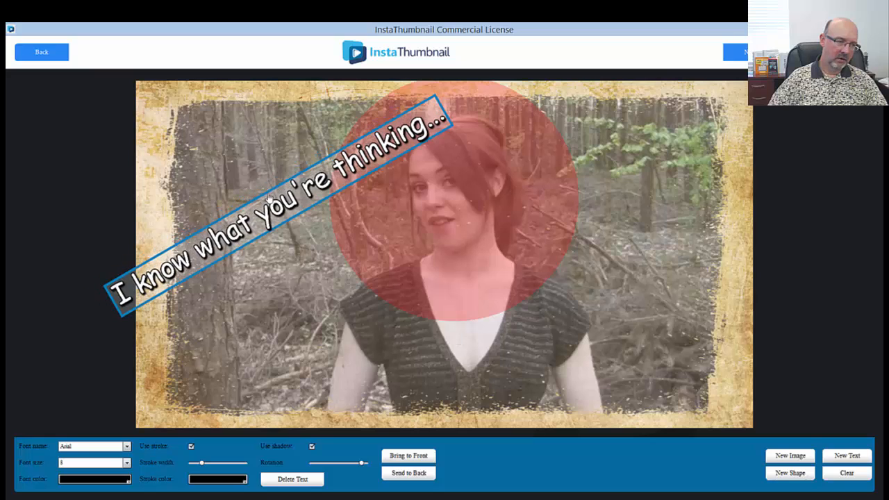
left_click_drag(361, 465, 360, 465)
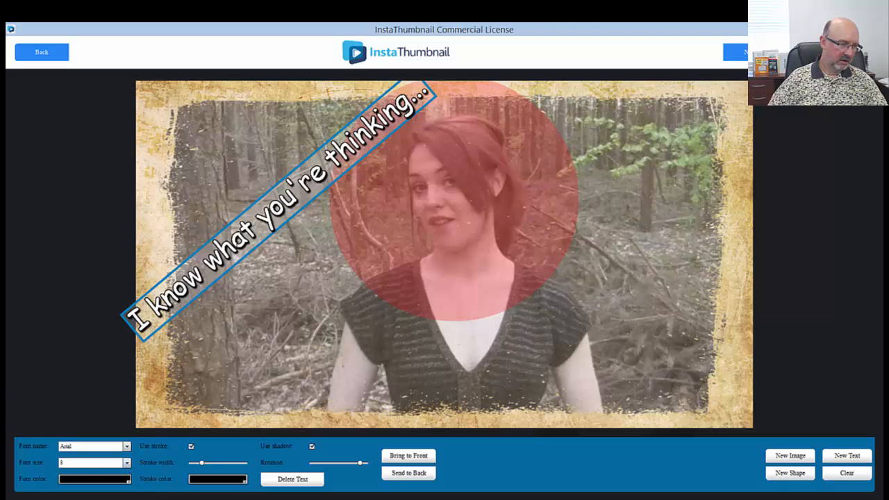
- Reduce the diagonal caption's font size to 50 and deselect it
left_click(240, 240)
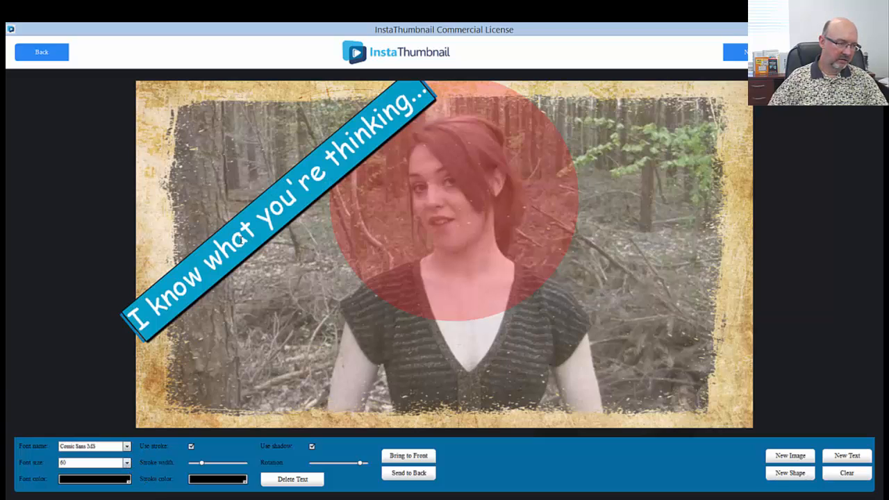
left_click(127, 464)
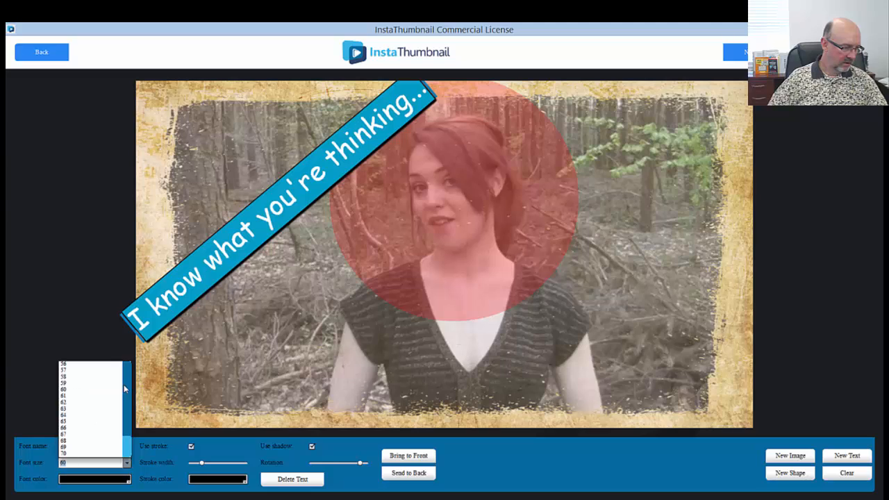
scroll(122, 439, "up", 4)
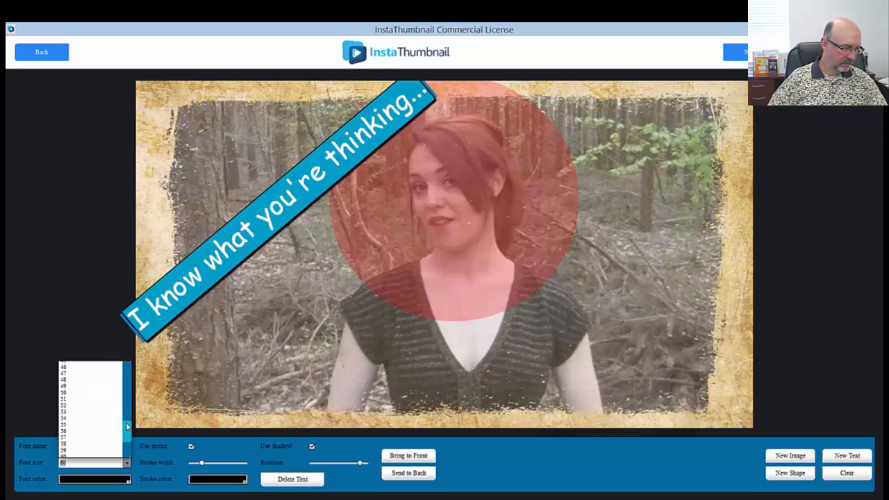
left_click(70, 400)
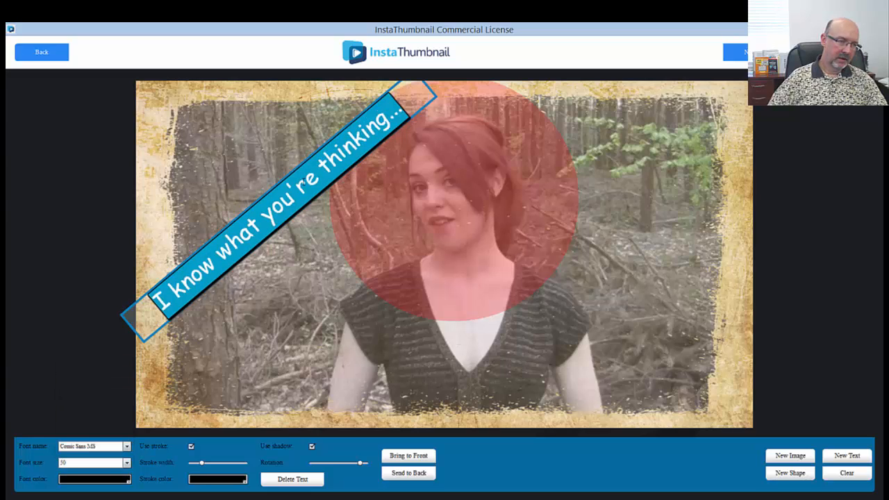
left_click(321, 252)
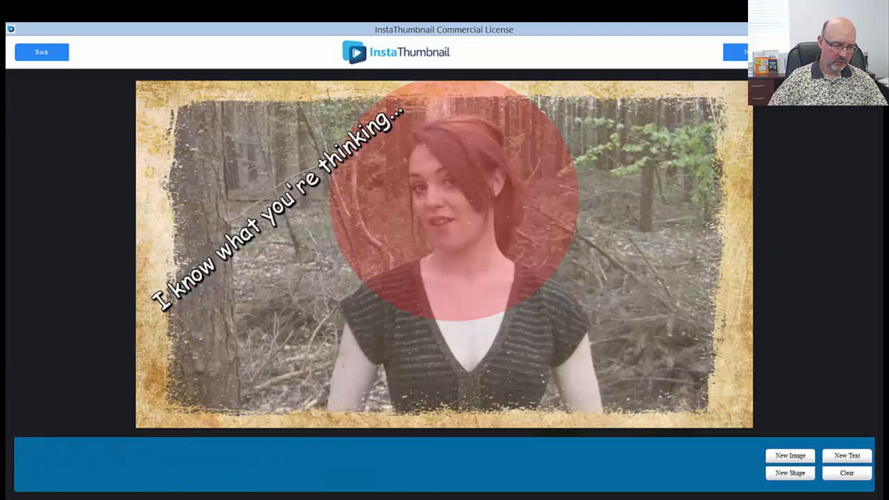
- Add a rectangle shape, stretch it into a long, thin horizontal bar and move it over the caption
left_click(789, 473)
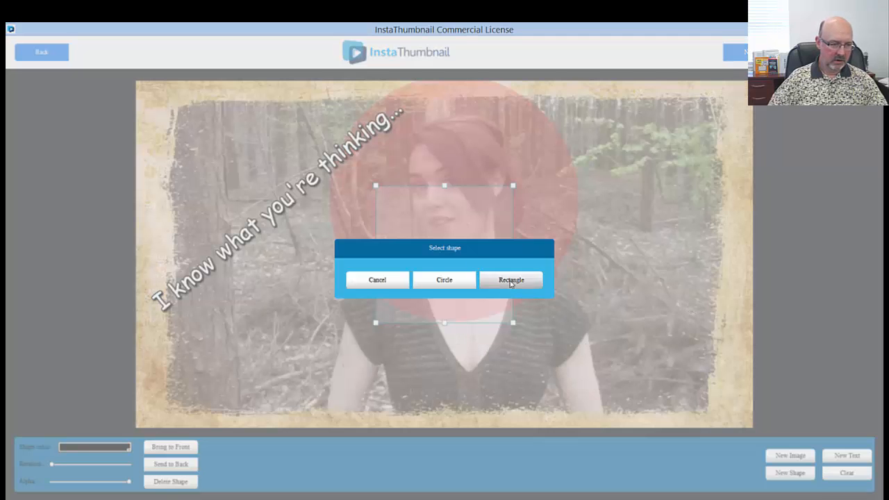
left_click(489, 283)
left_click_drag(515, 256, 717, 240)
left_click_drag(548, 326, 546, 239)
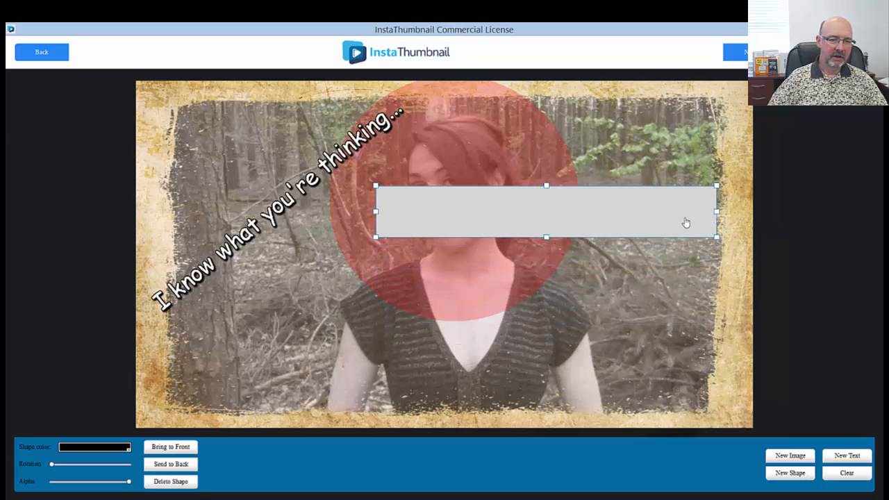
left_click_drag(717, 212, 750, 213)
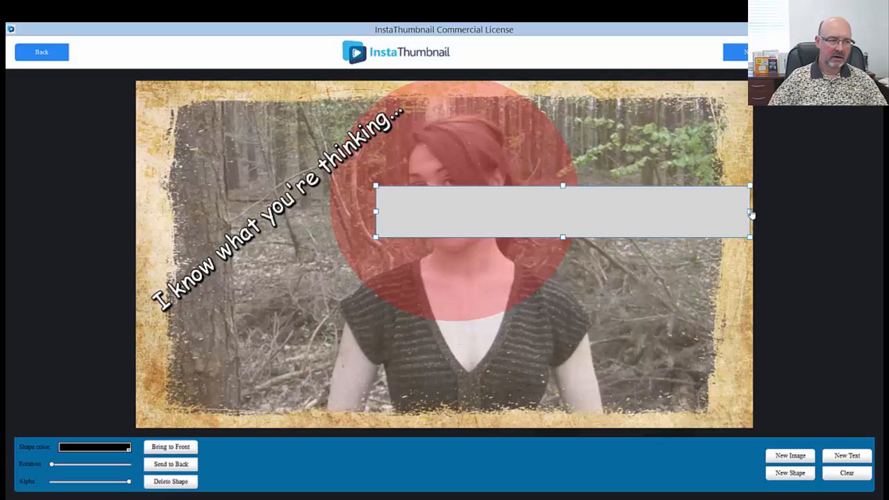
left_click(627, 222)
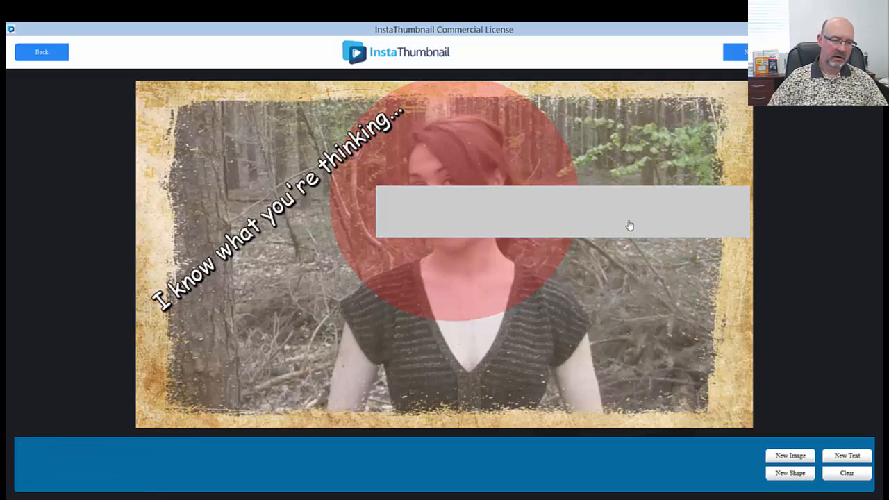
left_click(548, 214)
left_click_drag(587, 213, 416, 246)
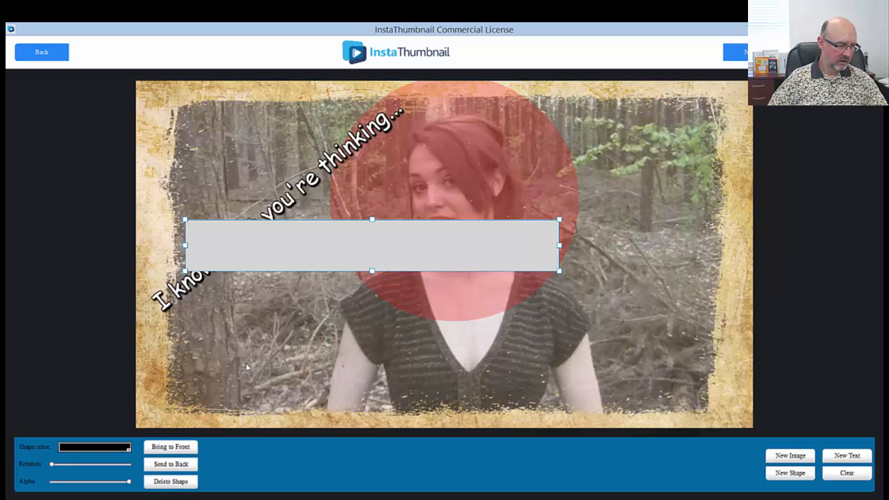
- Send the rectangular bar behind the caption and rotate it to match the caption's diagonal angle
left_click(168, 465)
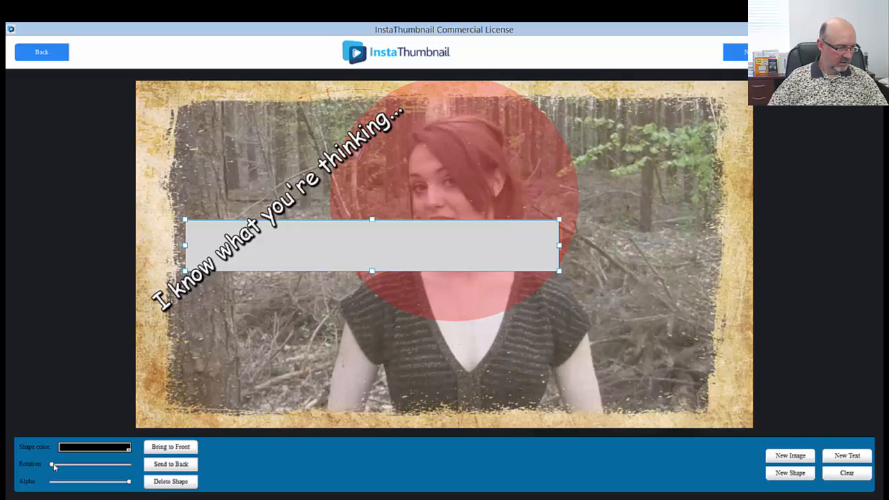
left_click_drag(53, 467, 81, 455)
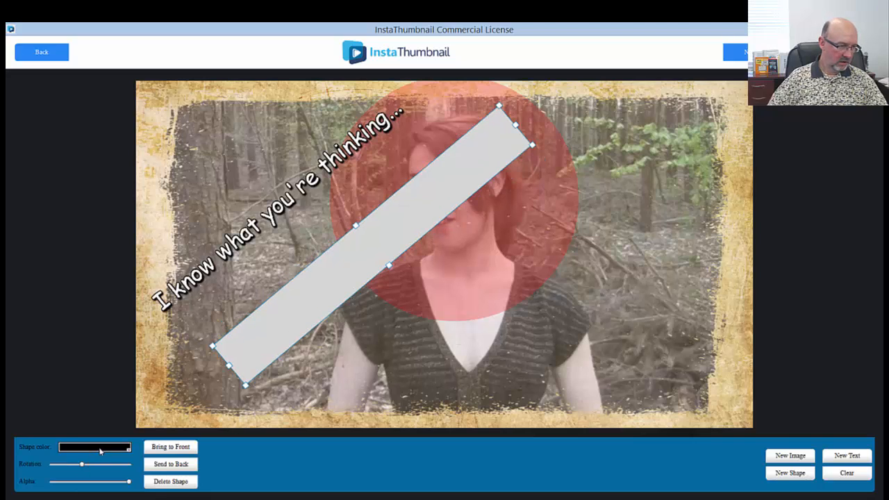
- Color the diagonal bar yellow, make it slightly translucent and place it directly behind the "I know what you're thinking..." caption
left_click(100, 451)
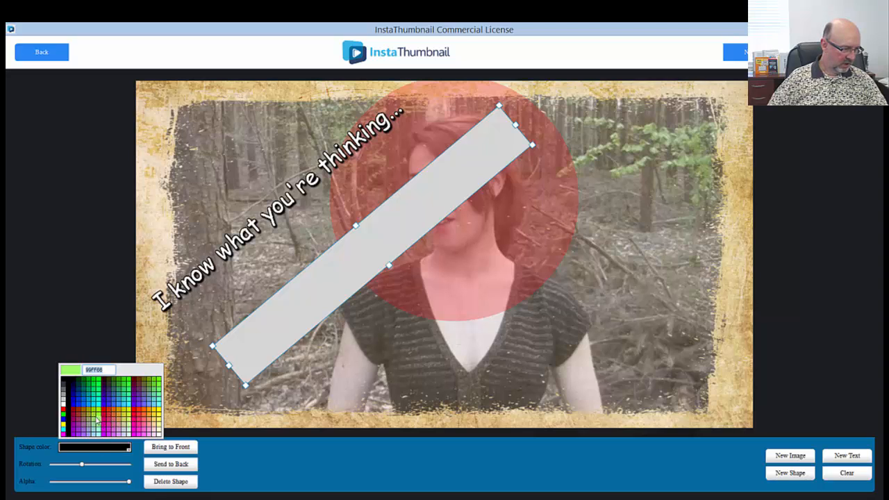
left_click(64, 420)
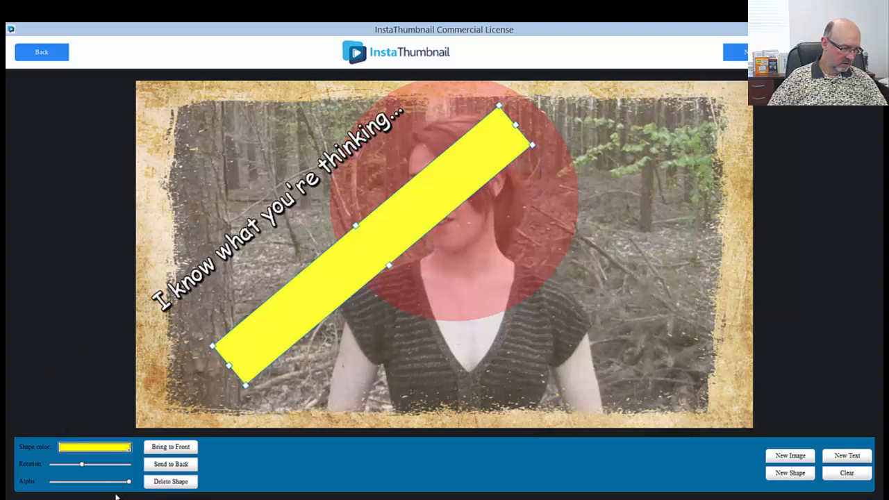
left_click_drag(129, 481, 105, 481)
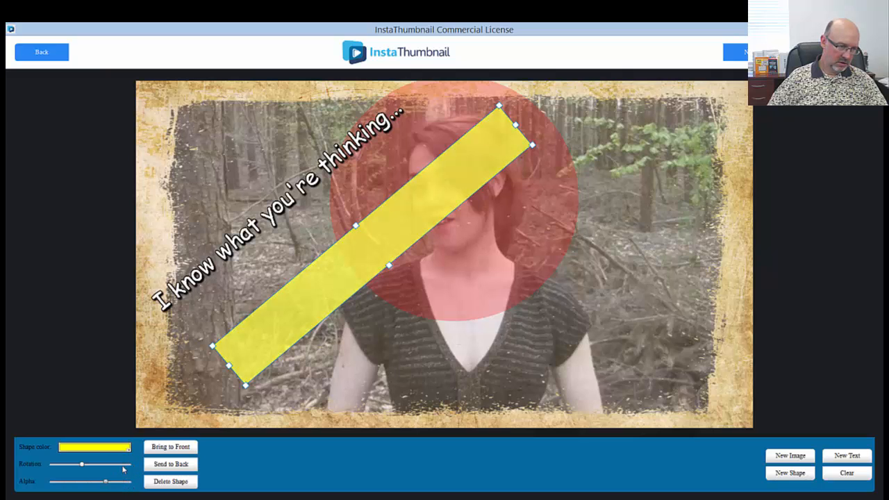
left_click_drag(258, 341, 193, 300)
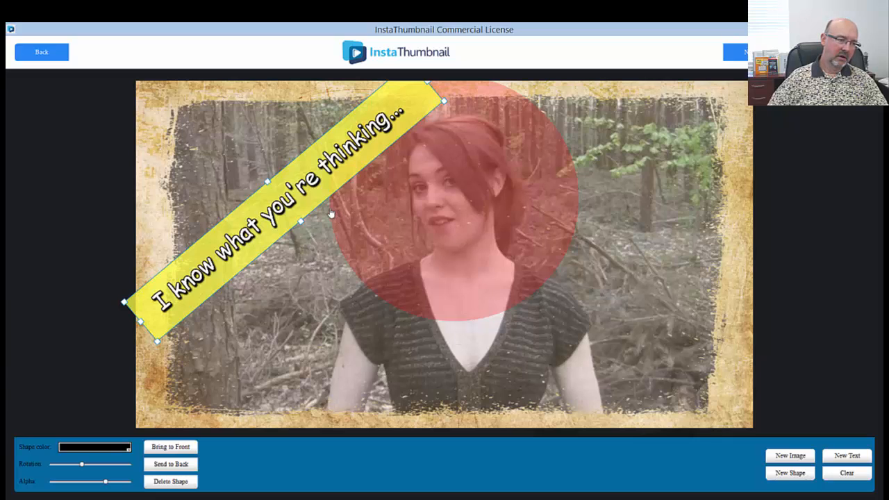
left_click_drag(309, 211, 306, 213)
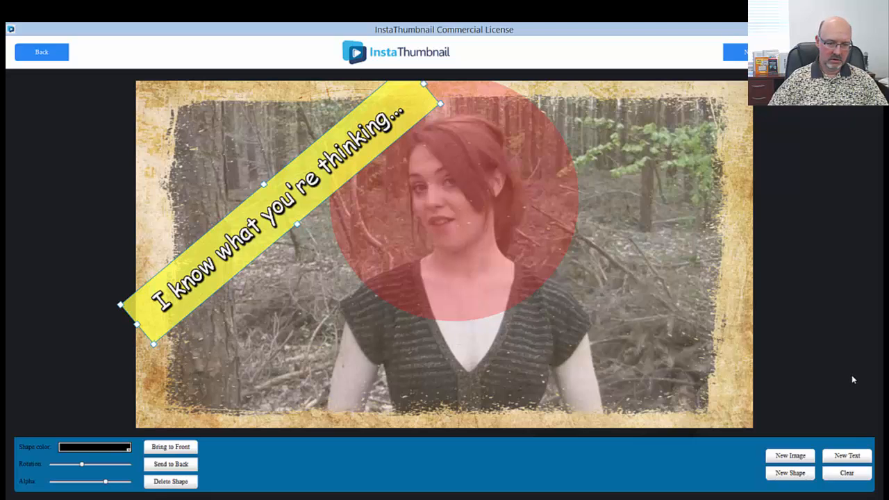
- Add a white, outlined "Play Me to Learn More" caption centered near the image's lower edge
left_click(852, 458)
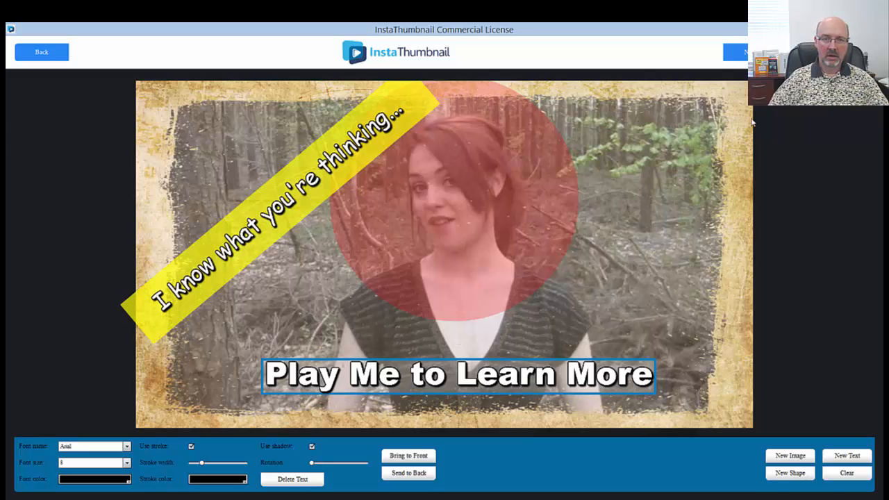
- Finish the thumbnail and save the image as Screenshot3 in the InstaThumbnails folder
left_click(736, 52)
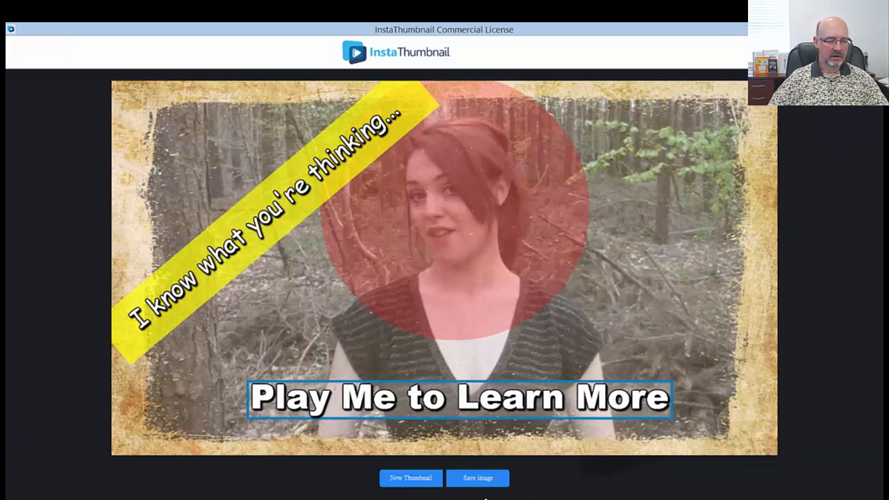
left_click(451, 481)
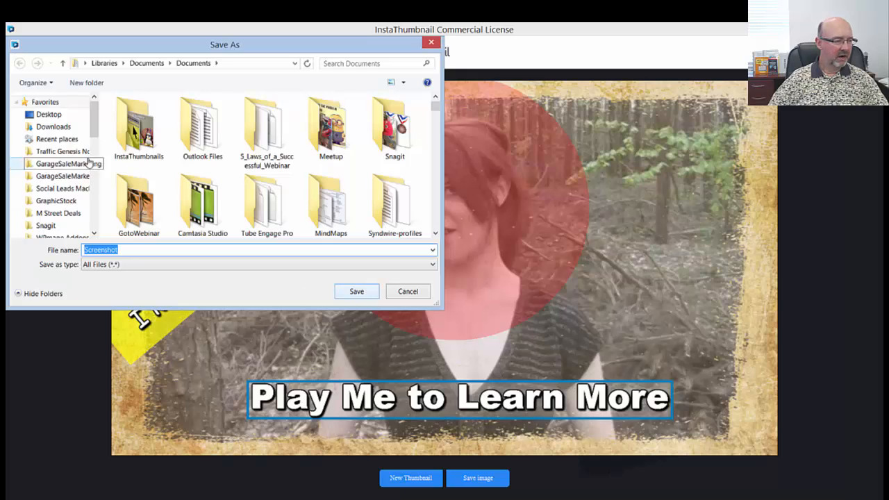
double_click(137, 127)
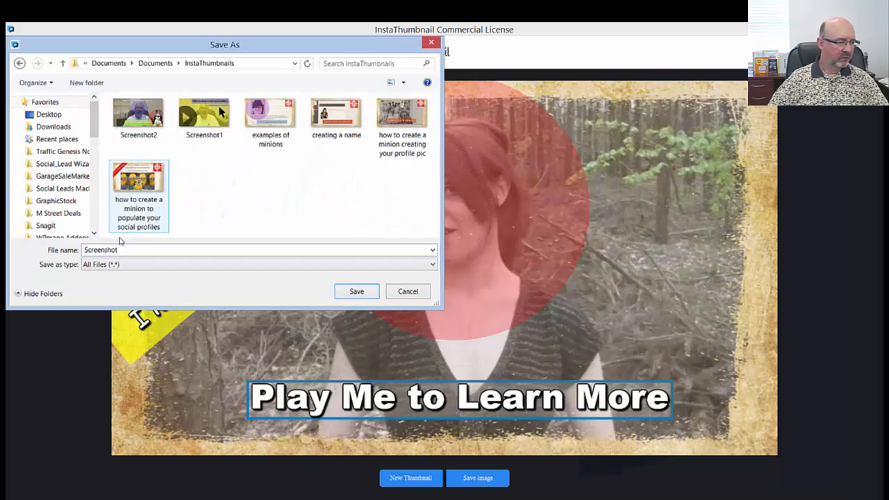
left_click(123, 250)
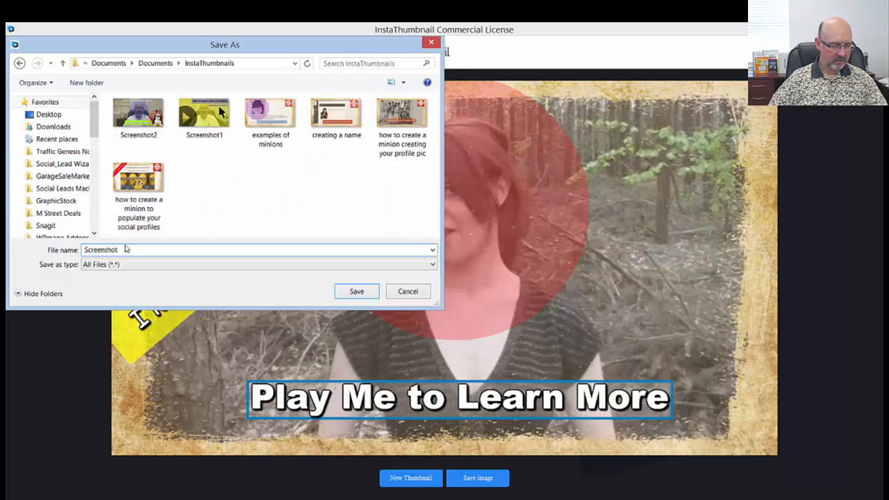
left_click(351, 292)
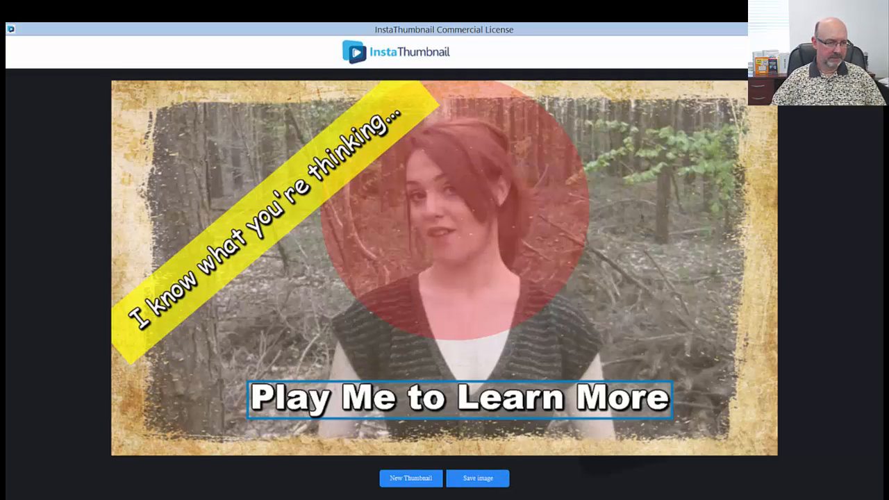
- Switch to YouTube in the browser, set Screenshot1 as the custom thumbnail of the "49 even better tips" video and save the changes
left_click(34, 499)
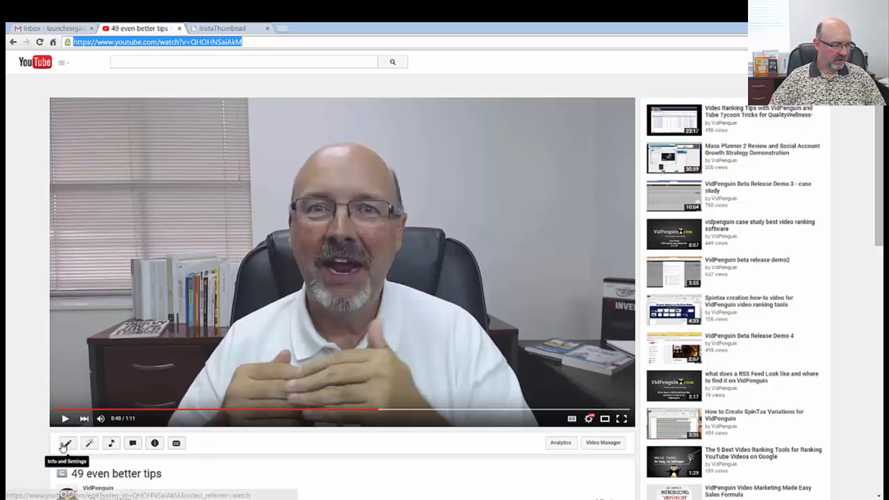
left_click(66, 443)
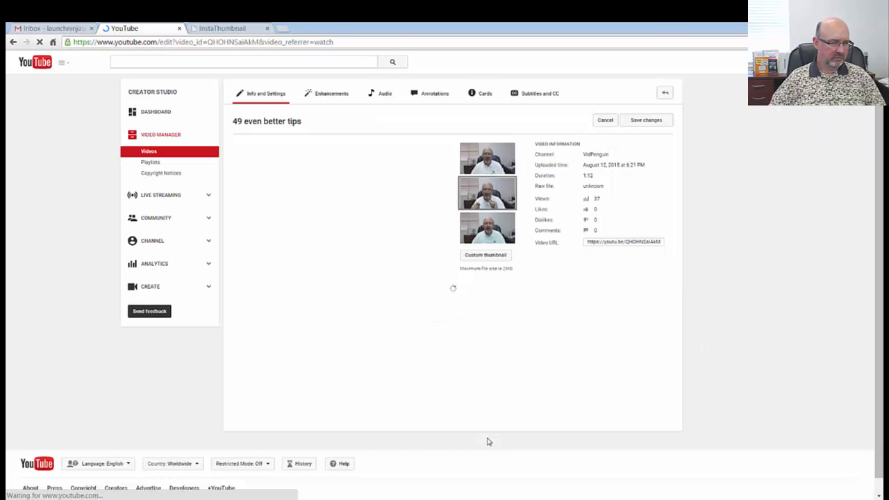
left_click(488, 256)
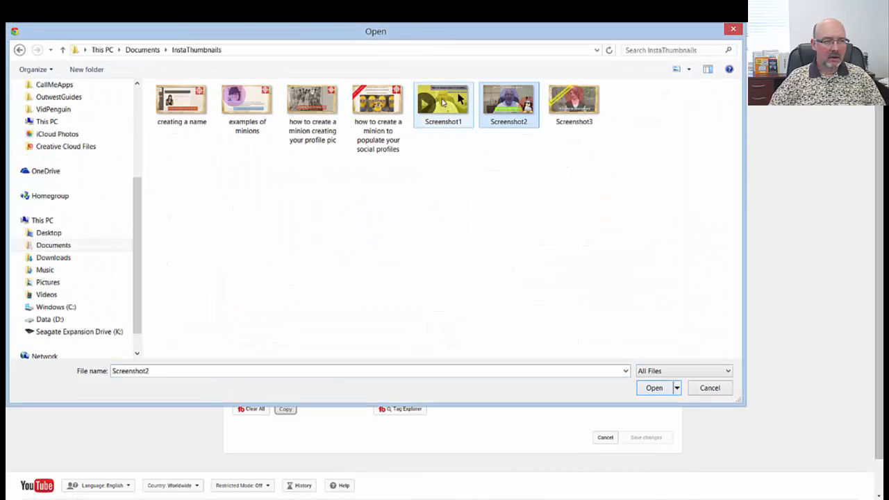
left_click(445, 104)
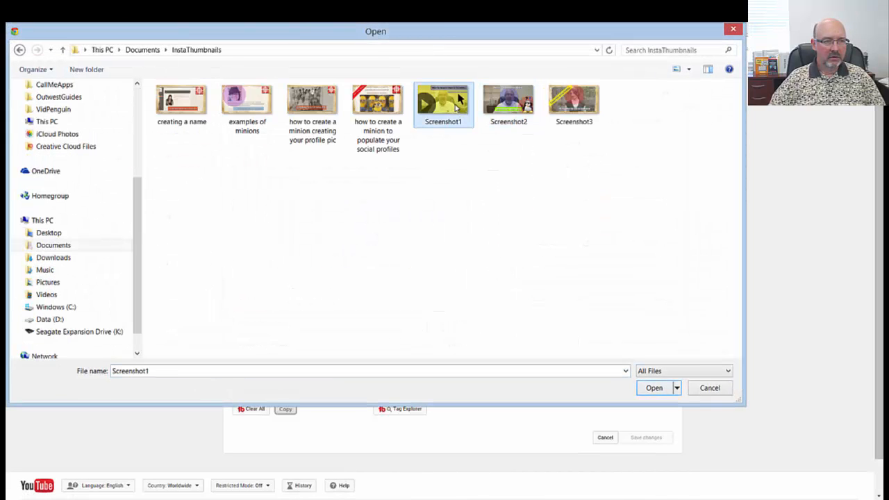
left_click(655, 388)
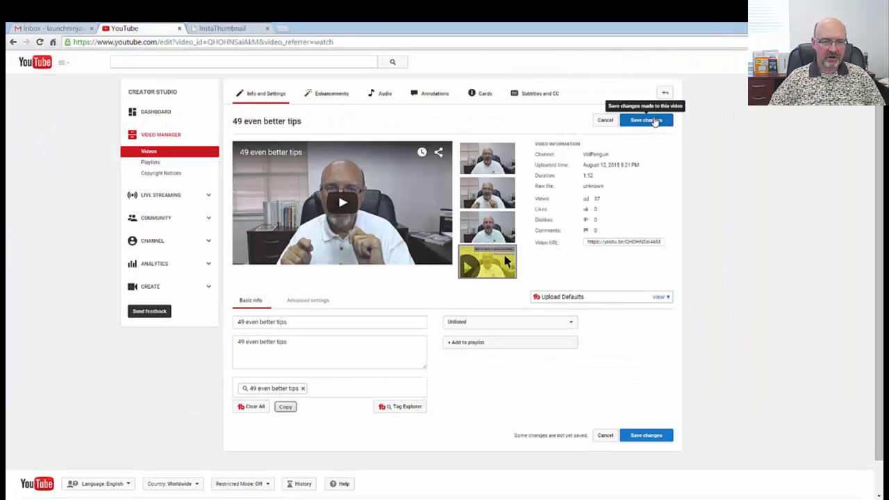
left_click(646, 120)
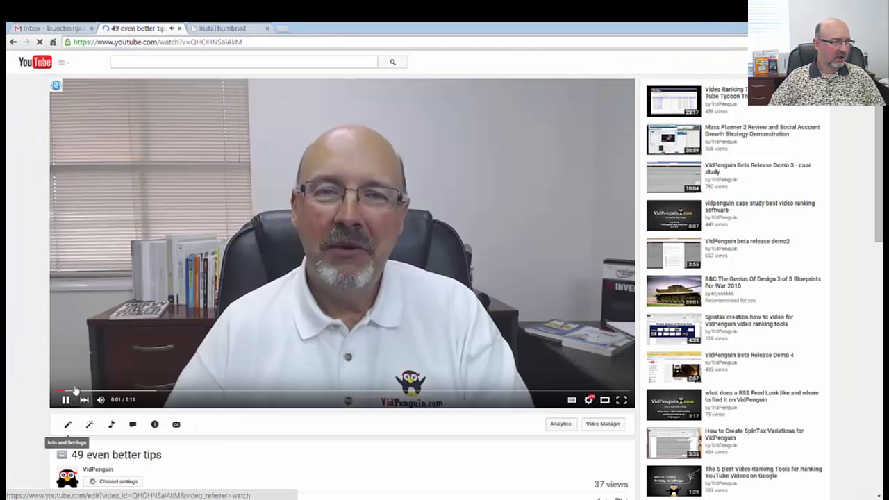
- Open the VidPenguin channel, look through its activity feed and show the channel's uploaded videos
left_click(63, 66)
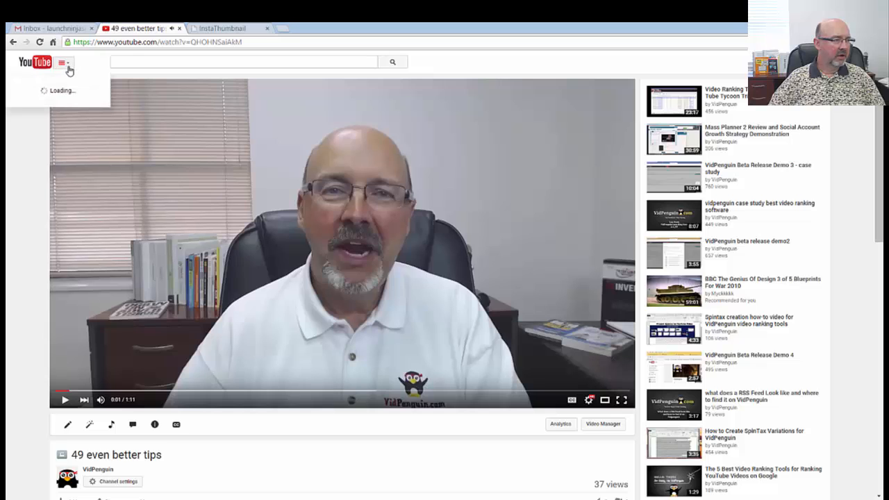
left_click(55, 103)
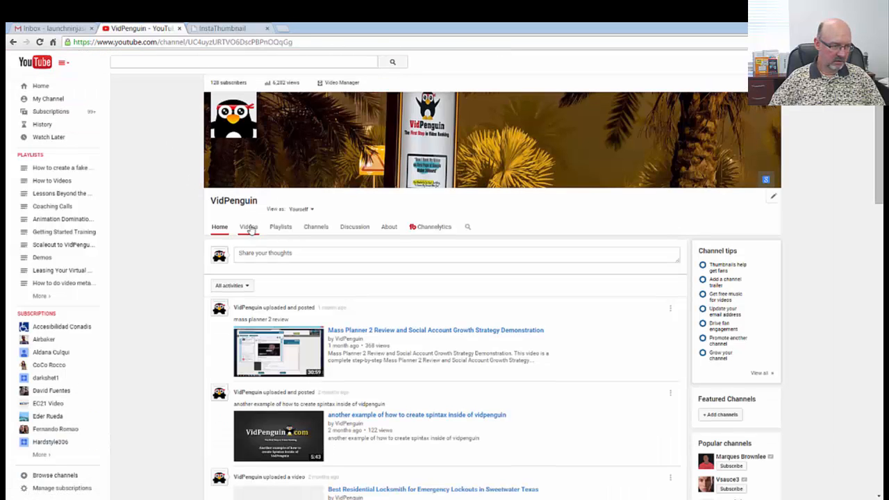
scroll(278, 257, "down", 10)
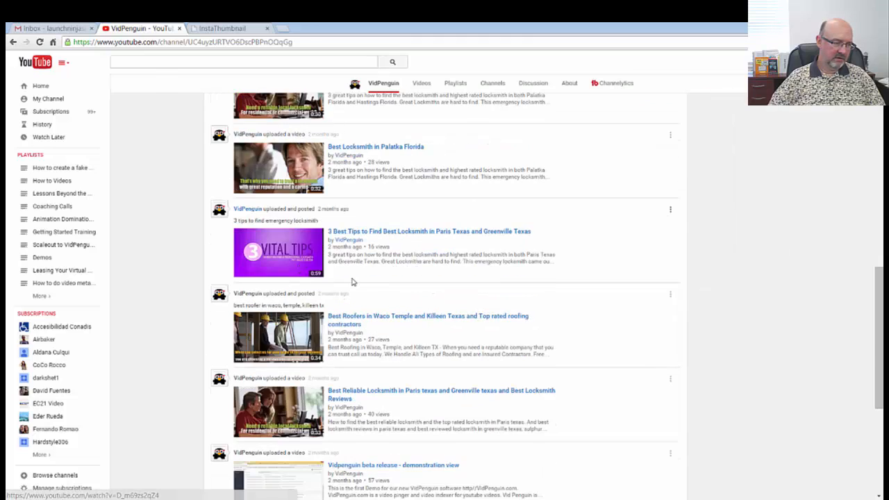
scroll(353, 281, "down", 4)
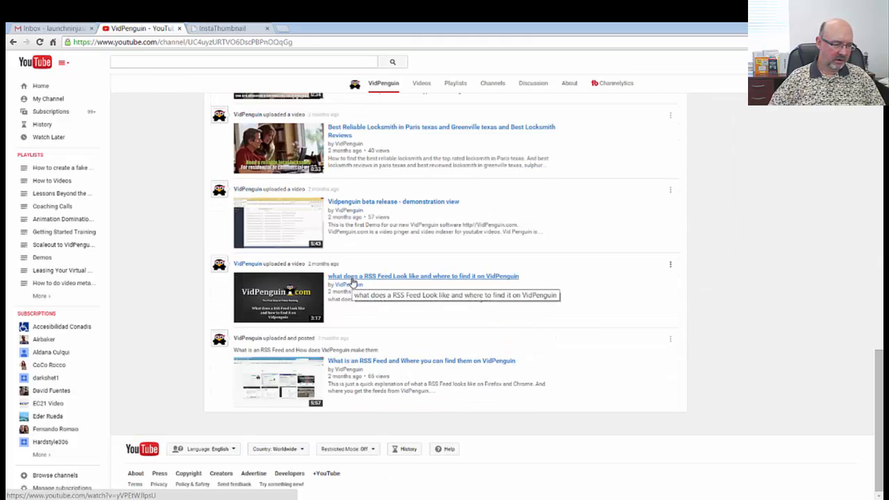
scroll(353, 281, "up", 14)
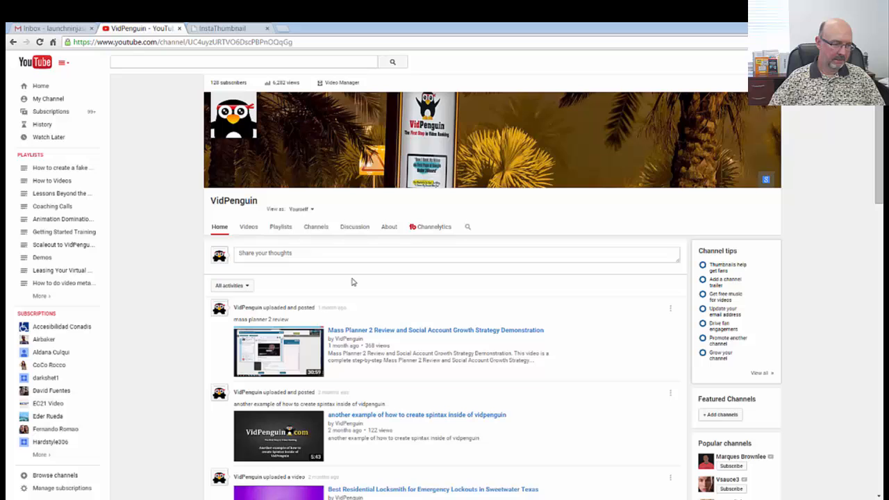
left_click(255, 230)
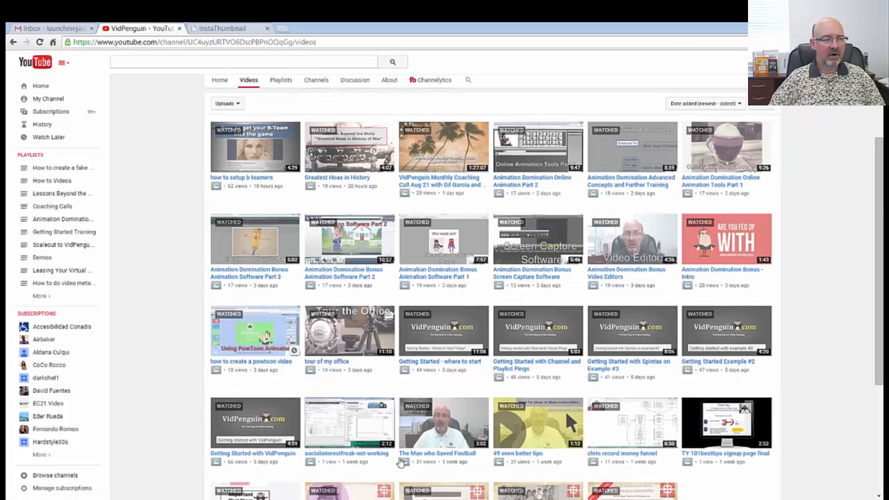
- Examine the thumbnails of the channel's uploads and open the "49 even better tips" video
scroll(806, 433, "down", 3)
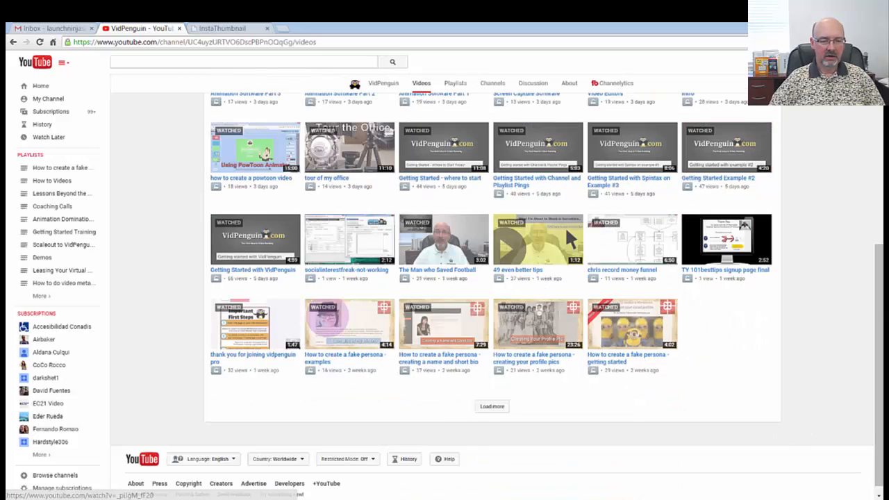
scroll(866, 298, "up", 3)
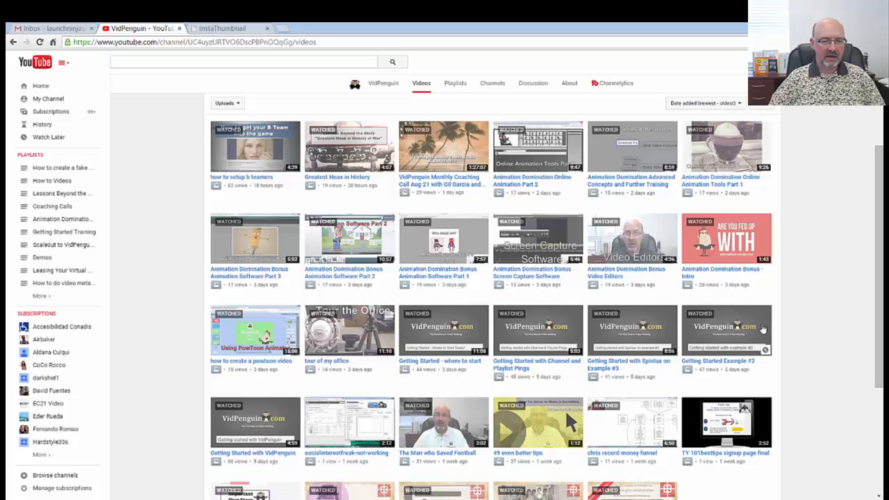
scroll(358, 299, "up", 2)
scroll(358, 299, "down", 2)
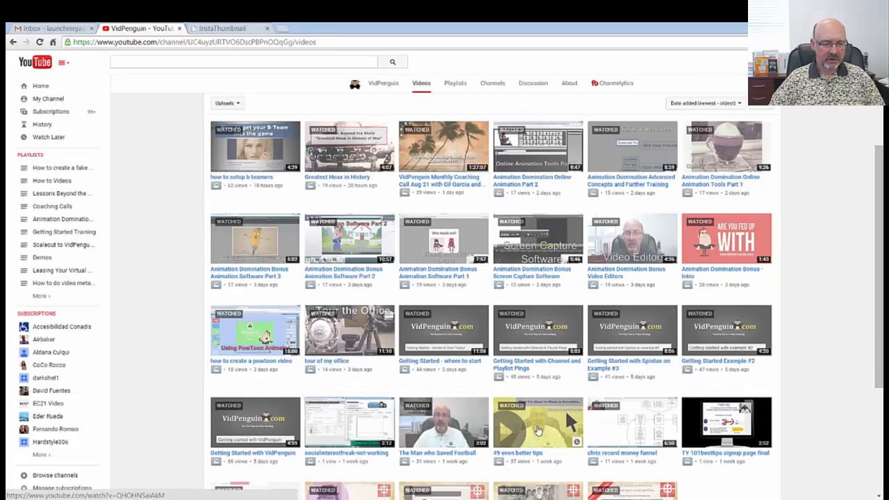
left_click(530, 445)
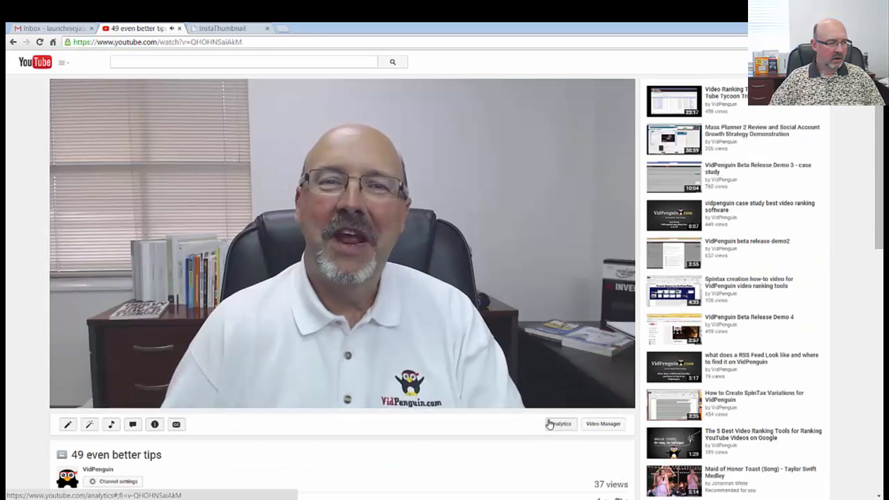